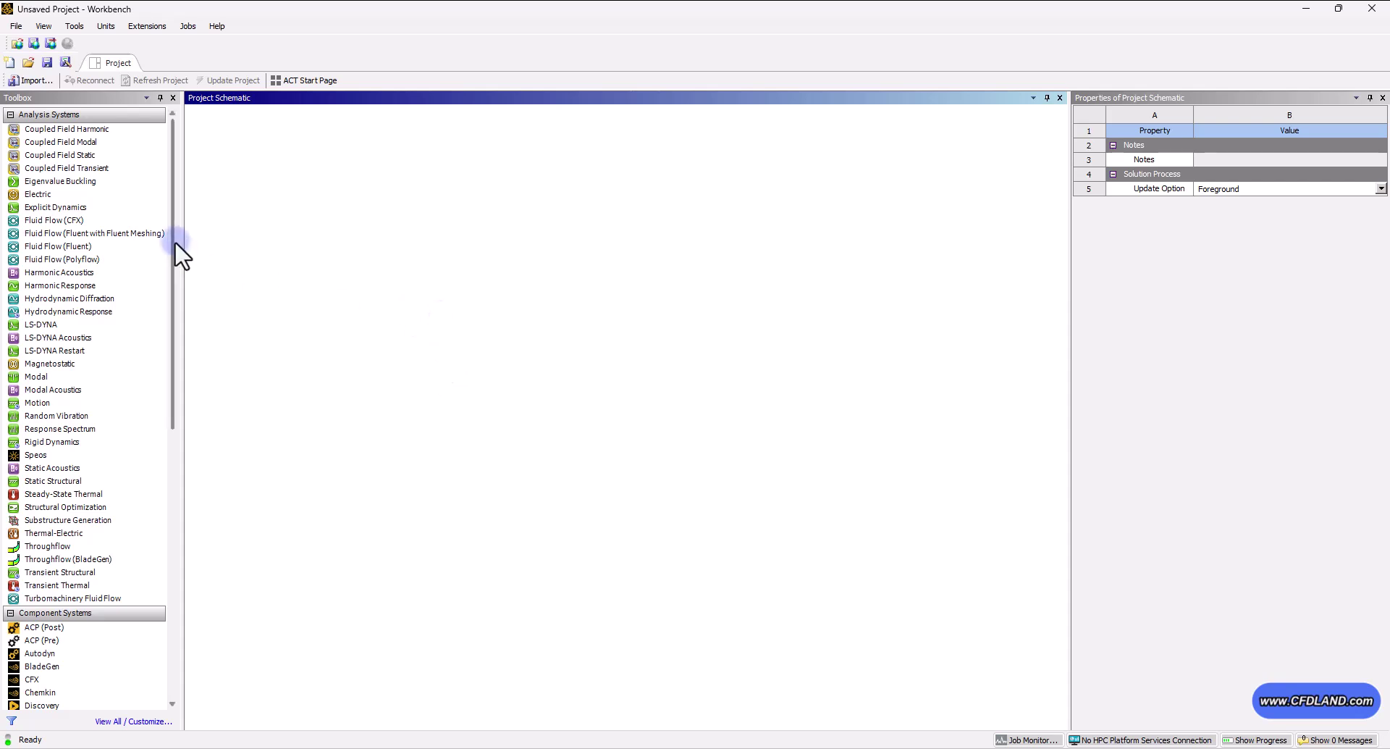
Drop a Geometry component into the schematic and start New SpaceClaim Geometry from cell A2.
drag(171, 240, 165, 510)
drag(32, 305, 260, 189)
right_click(263, 172)
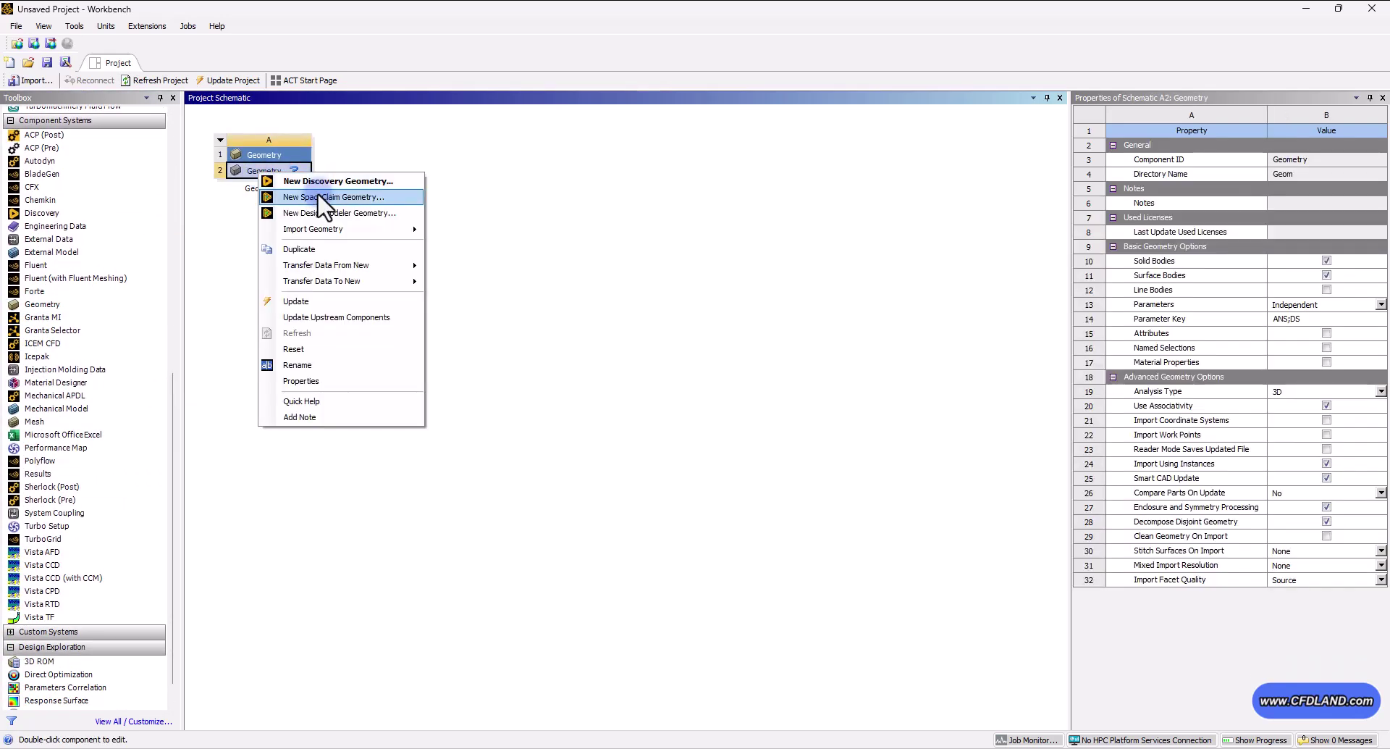
click(318, 198)
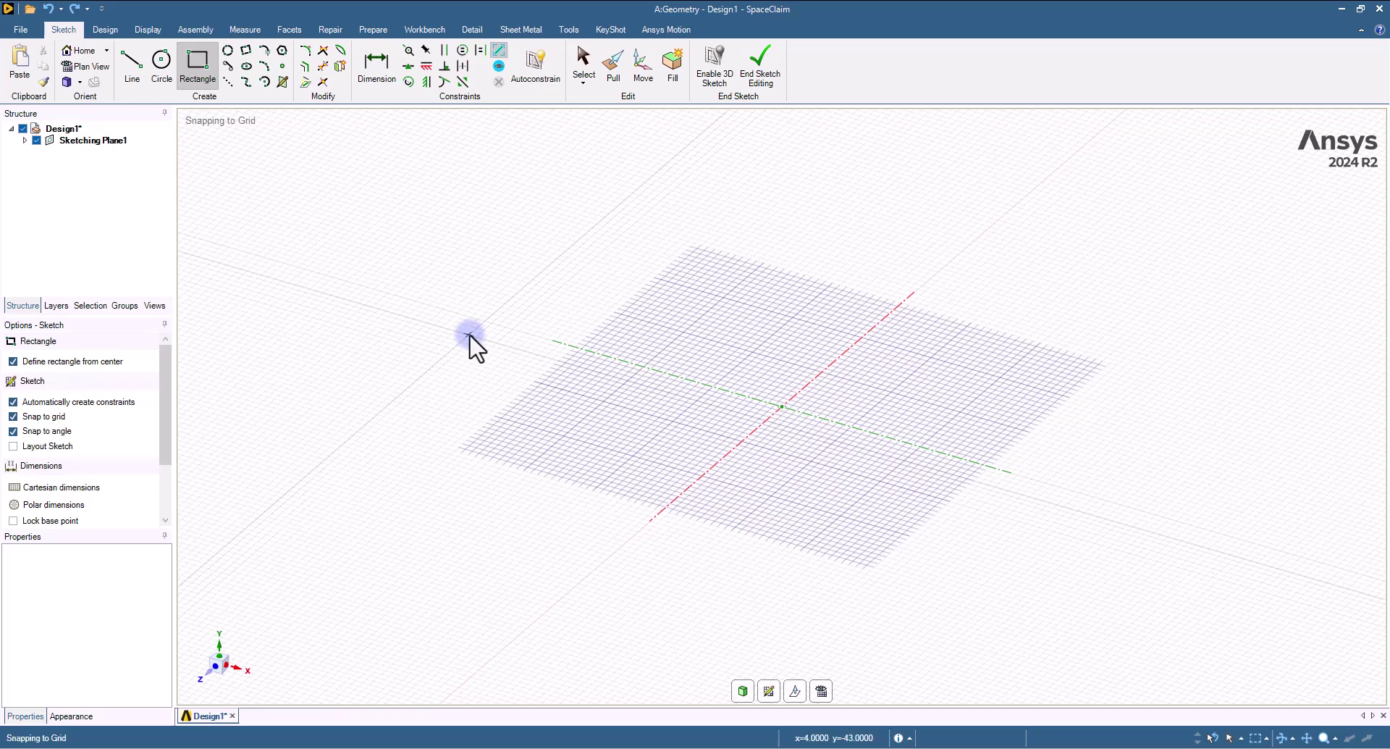
Sketch a 30 mm square centred on the origin and finish it as a surface.
click(782, 406)
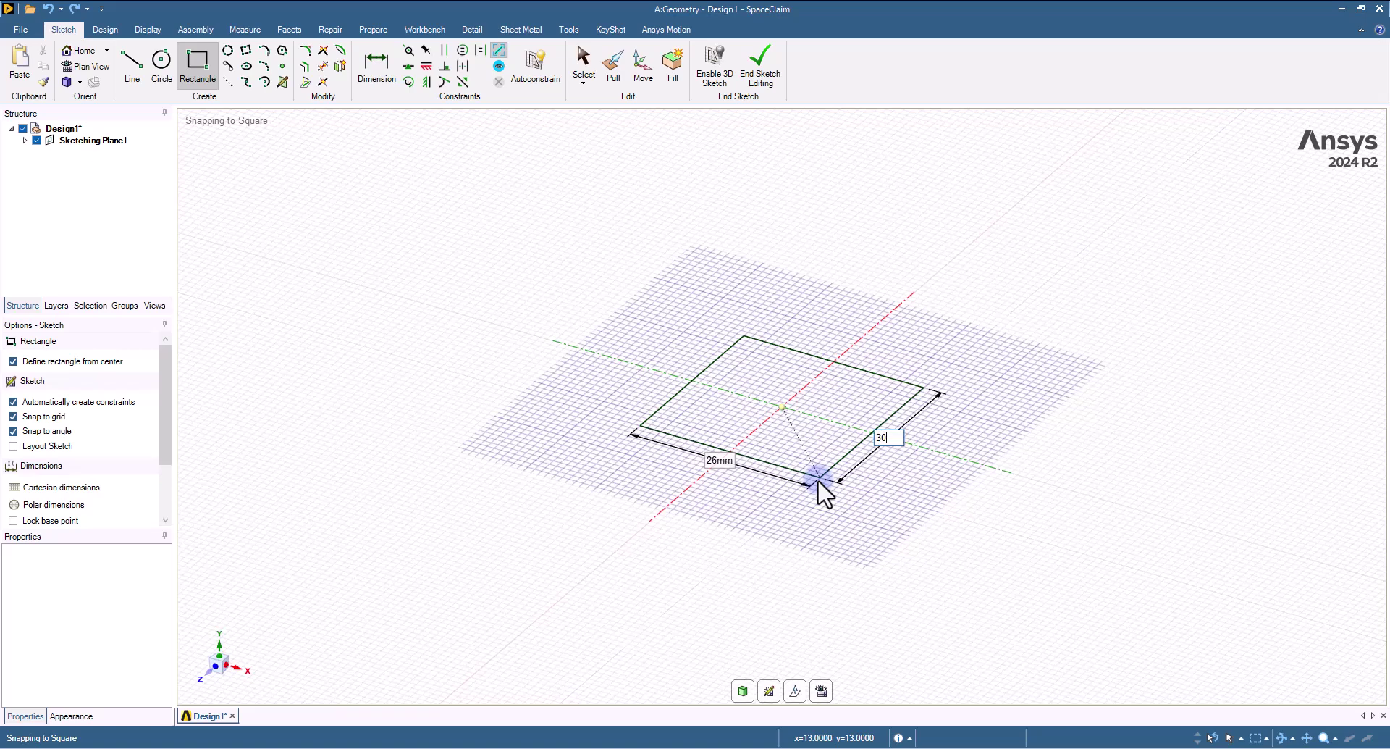
click(819, 480)
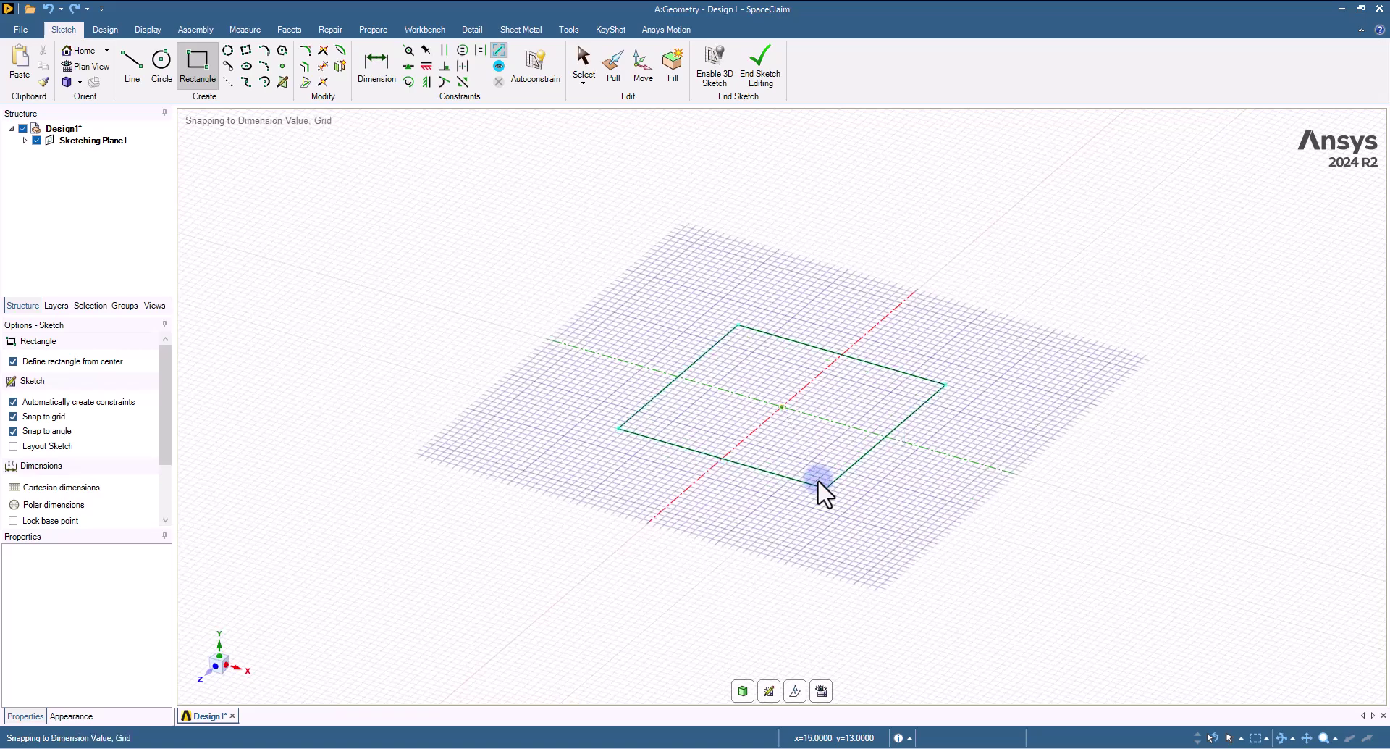
click(758, 79)
Pull the square surface up 30 mm into a cube.
click(271, 69)
click(822, 429)
click(785, 426)
drag(586, 376, 598, 274)
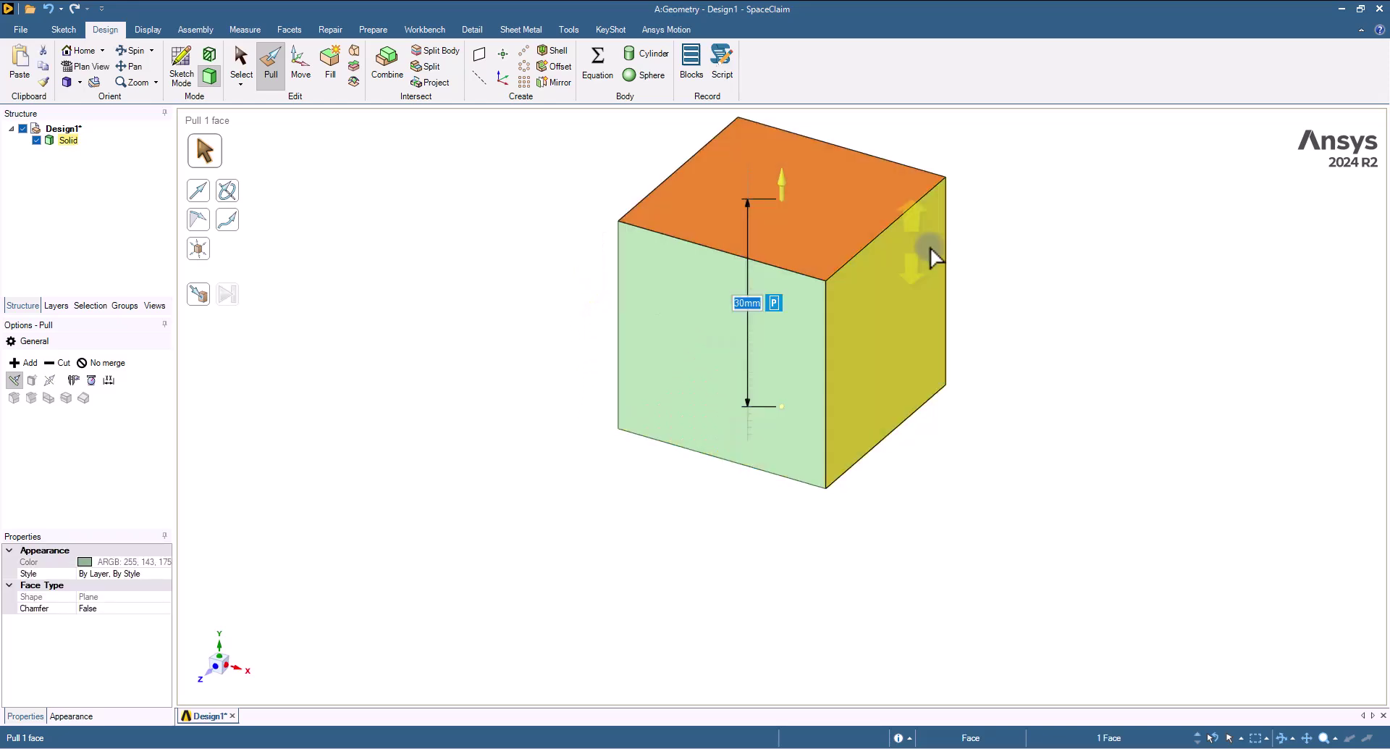
scroll(862, 315, up, 2)
scroll(862, 315, down, 5)
key(Escape)
key(Escape)
scroll(839, 391, up, 3)
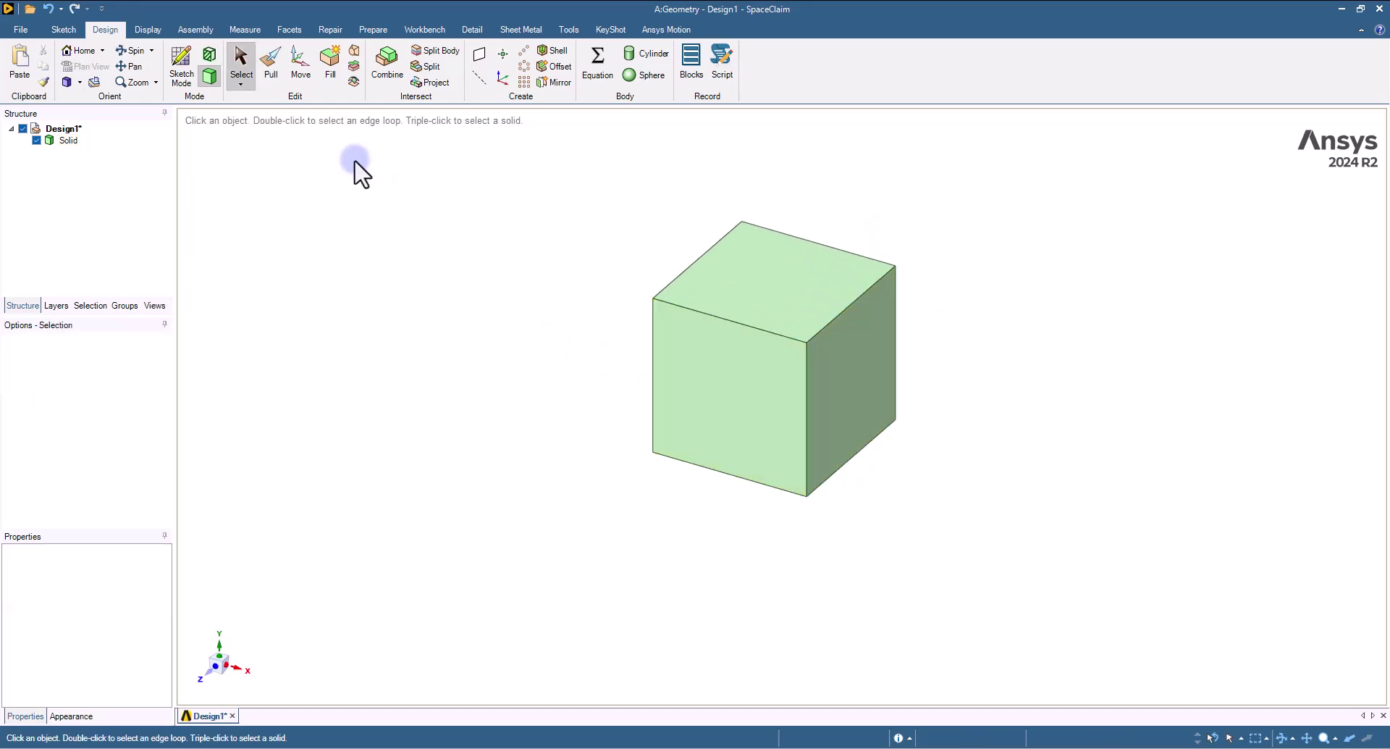
Sketch a 10 mm square centred on the cube's top face.
click(172, 64)
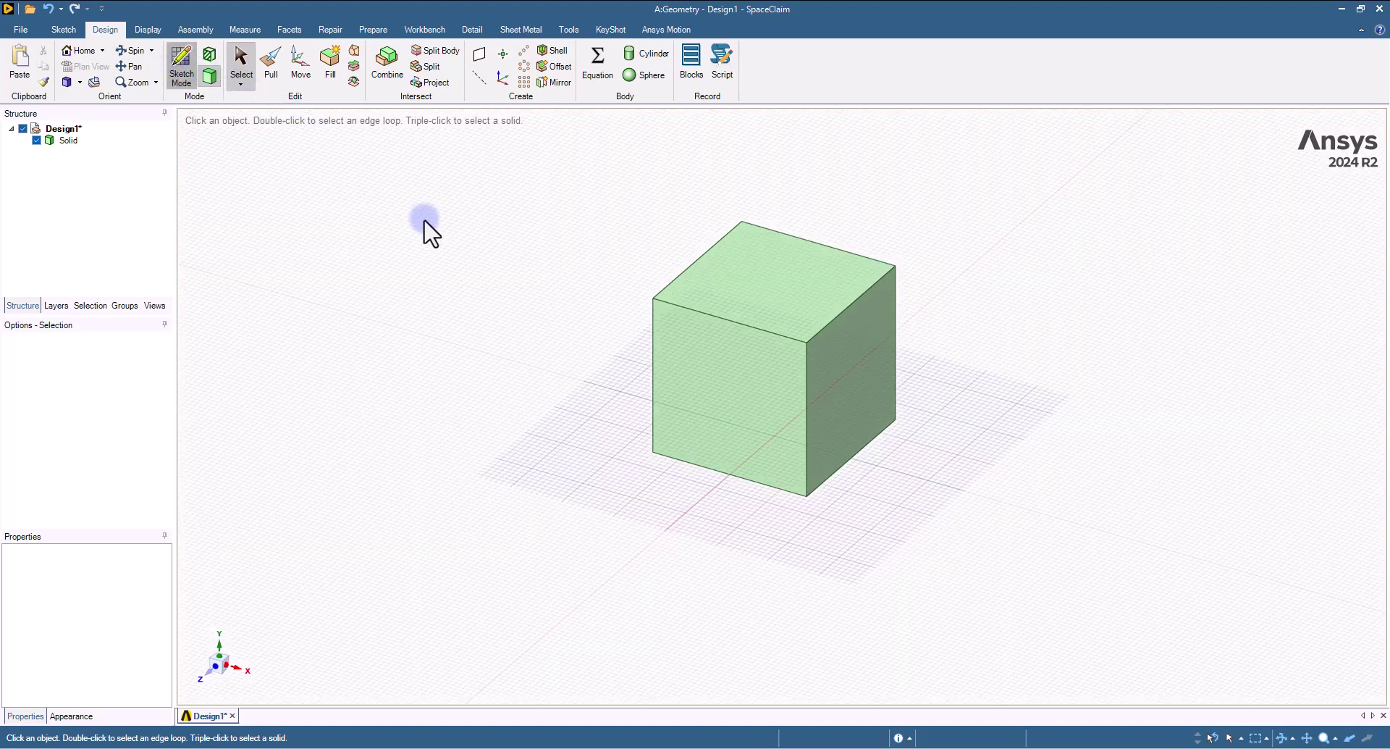
click(763, 274)
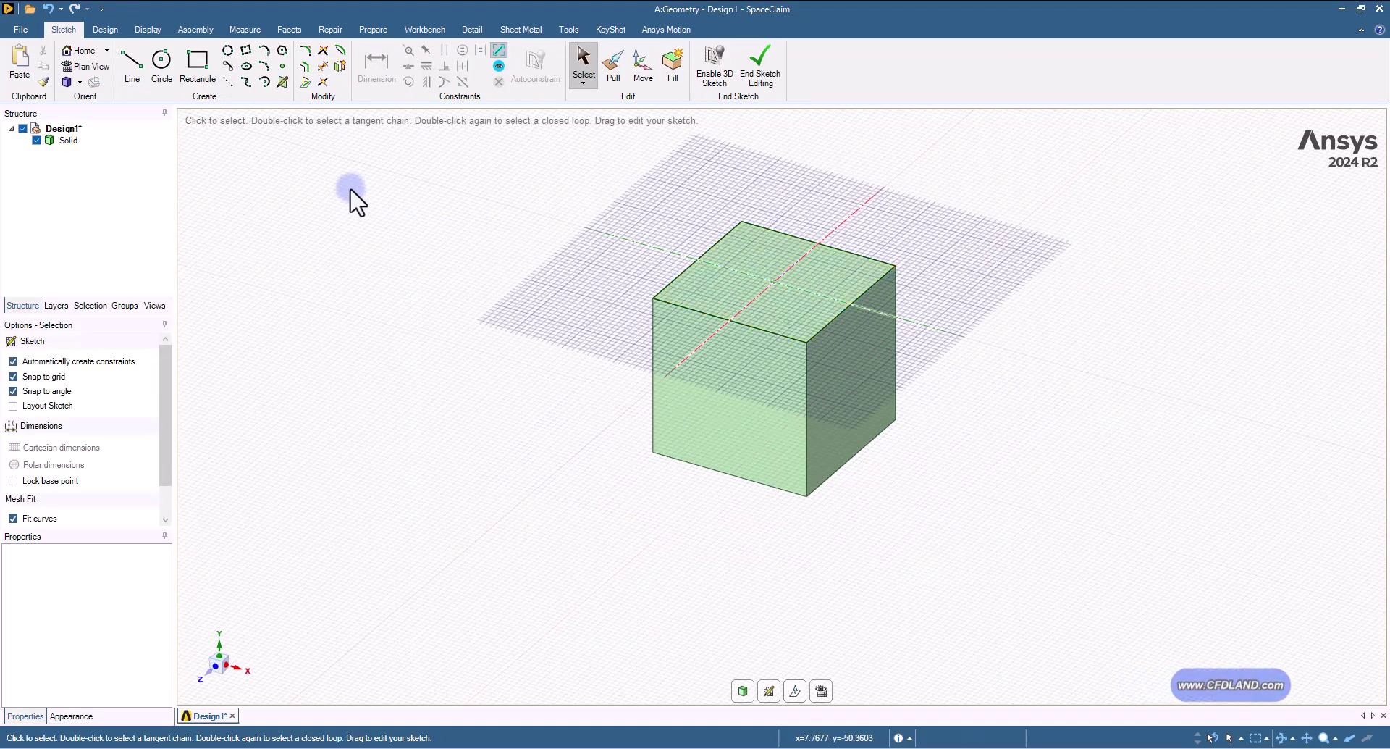
click(198, 62)
click(82, 360)
click(771, 281)
text(1)
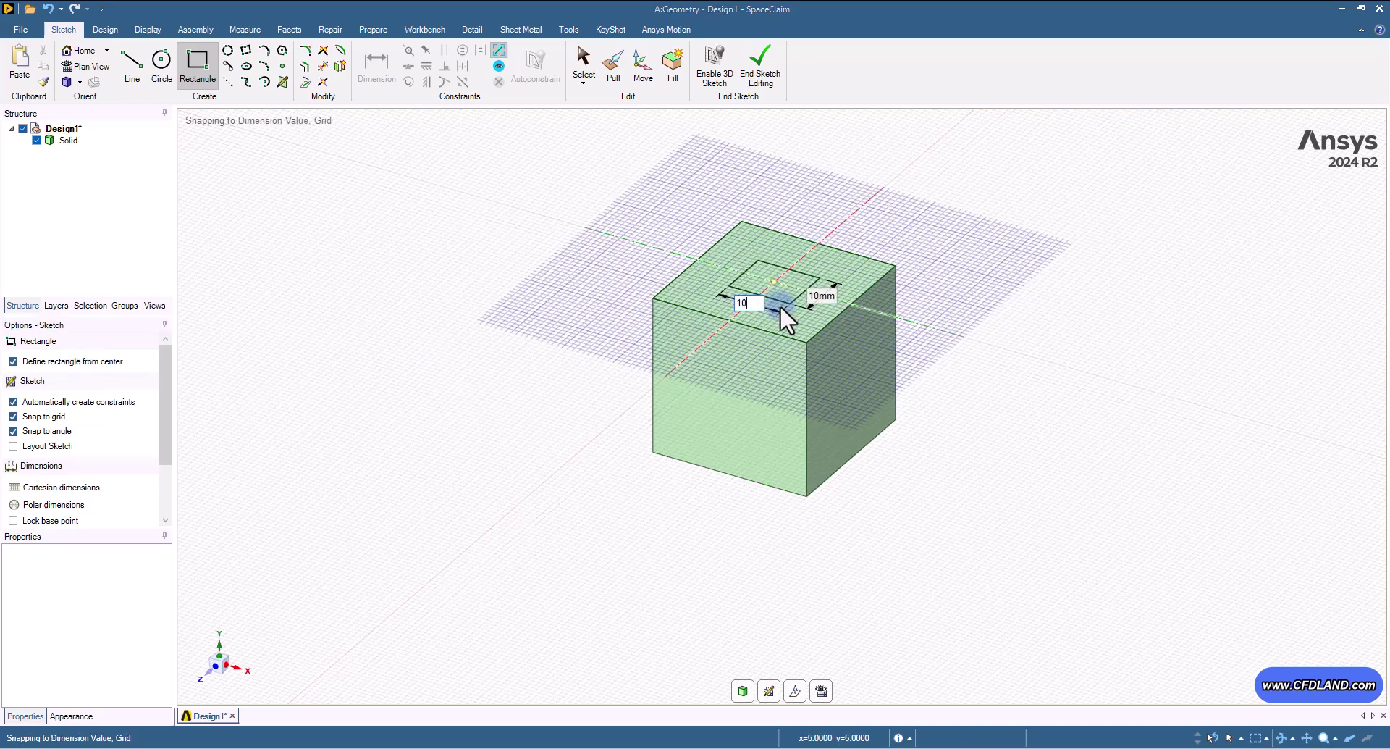
text(0)
key(Return)
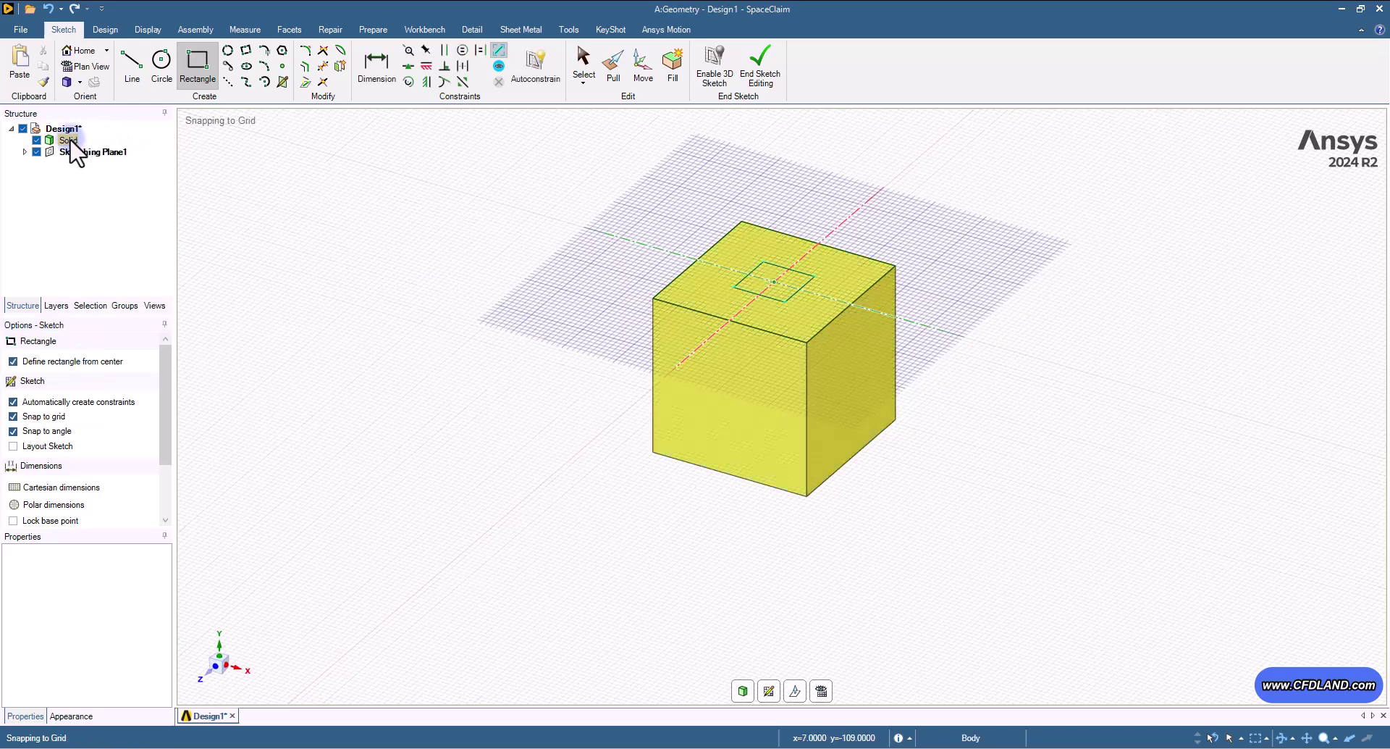
Hide the cube and pull the small square up 40 mm into a bar.
click(37, 139)
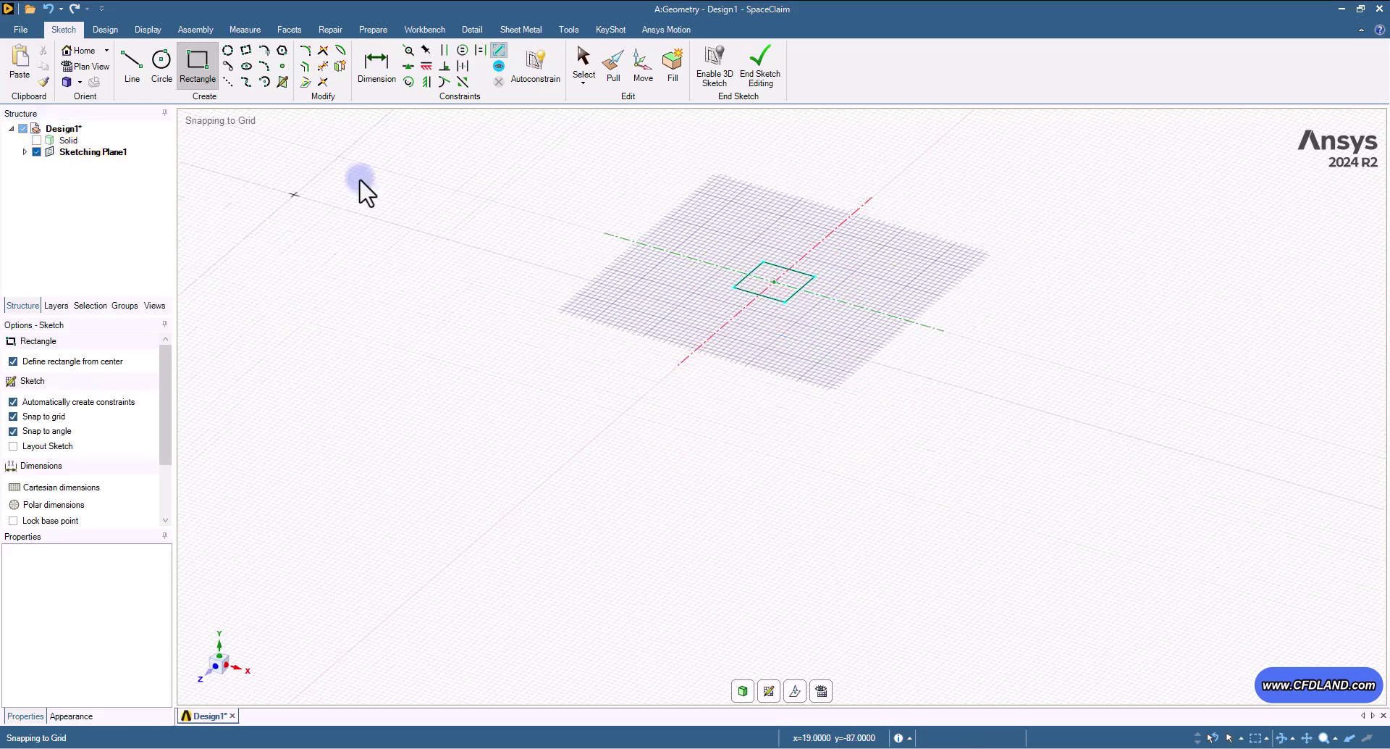
click(758, 80)
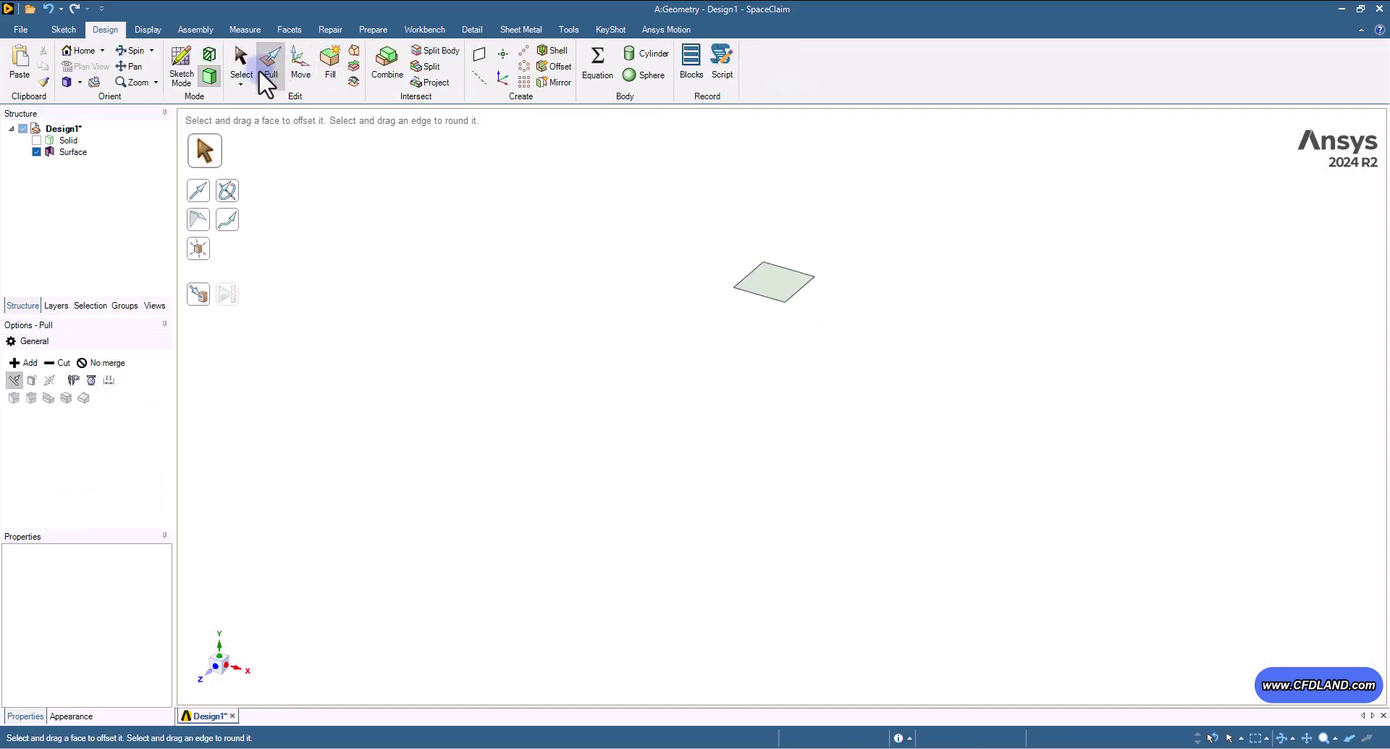
click(750, 280)
drag(667, 350, 661, 171)
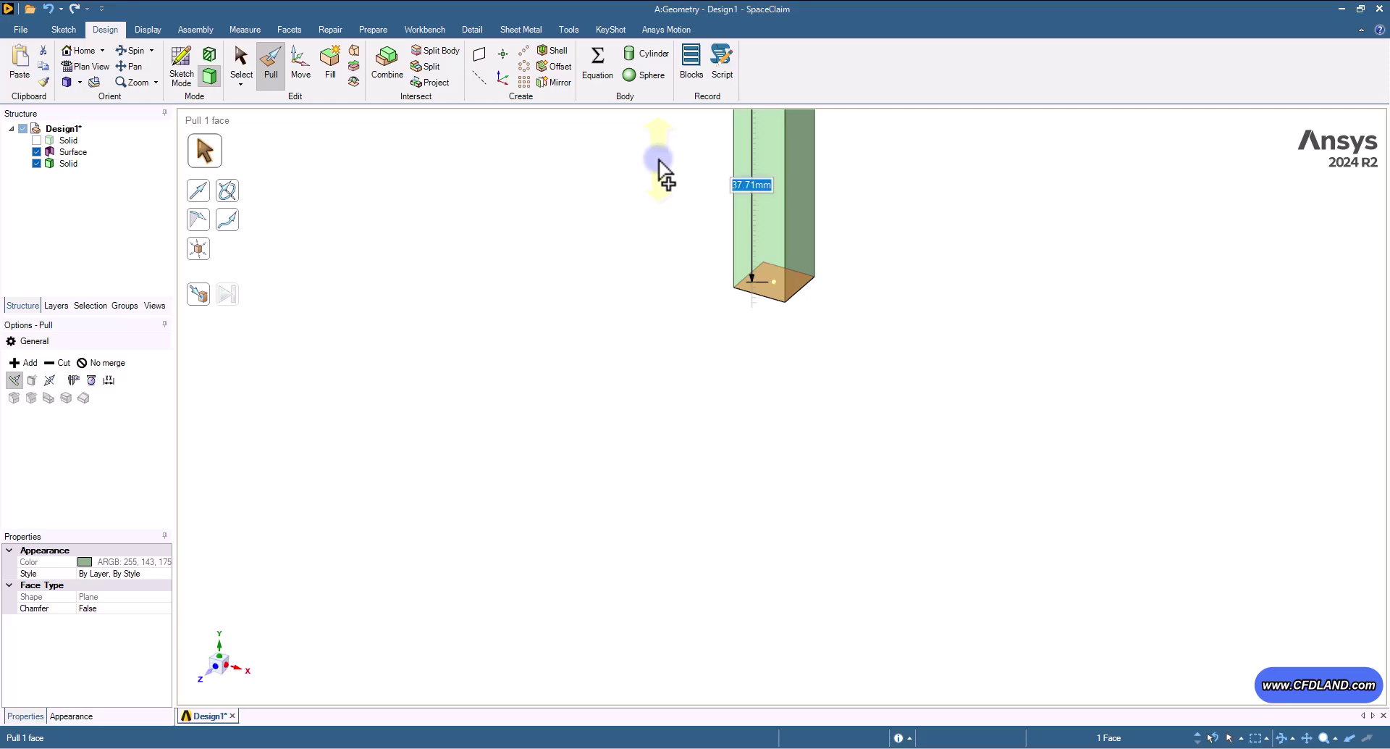
text(40)
key(Return)
Extend the bar's bottom face 40 mm downward and show the cube again.
middle_drag(791, 294, 782, 264)
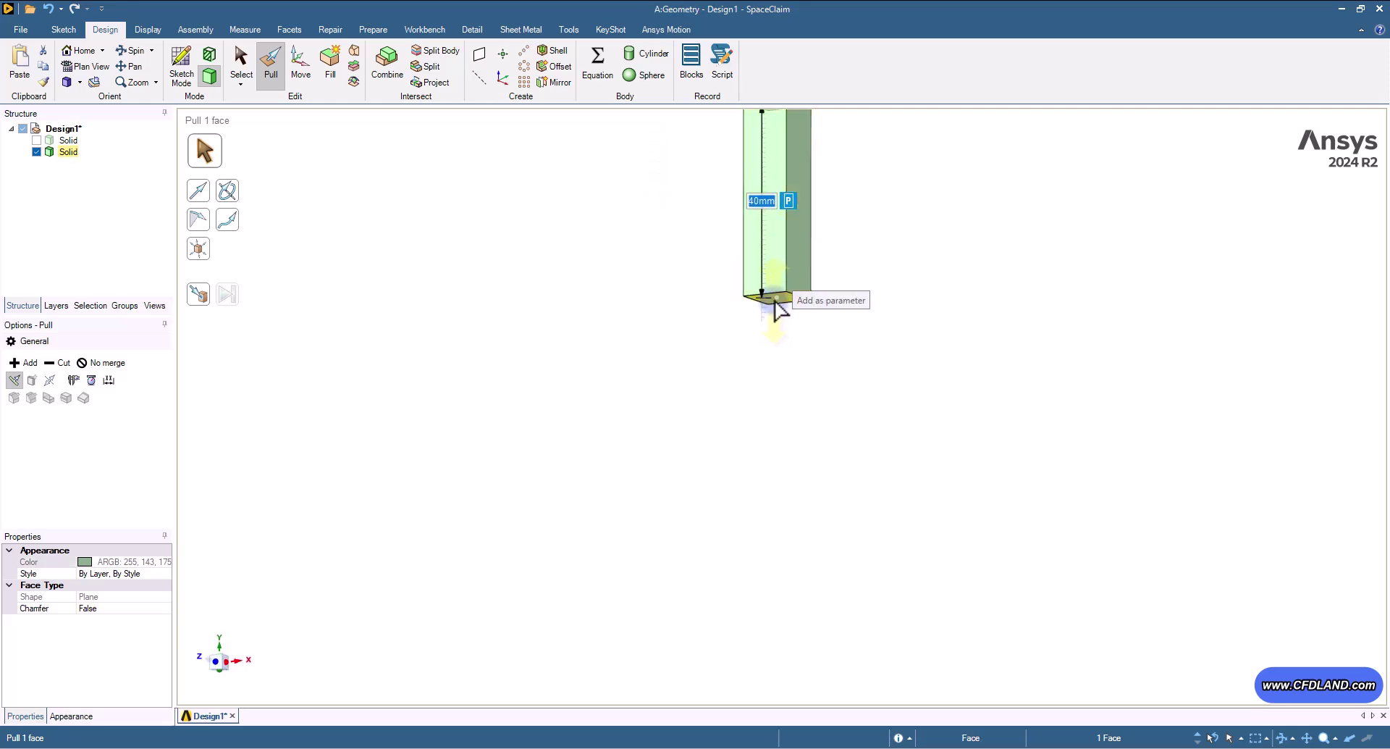
click(775, 301)
drag(884, 242, 885, 387)
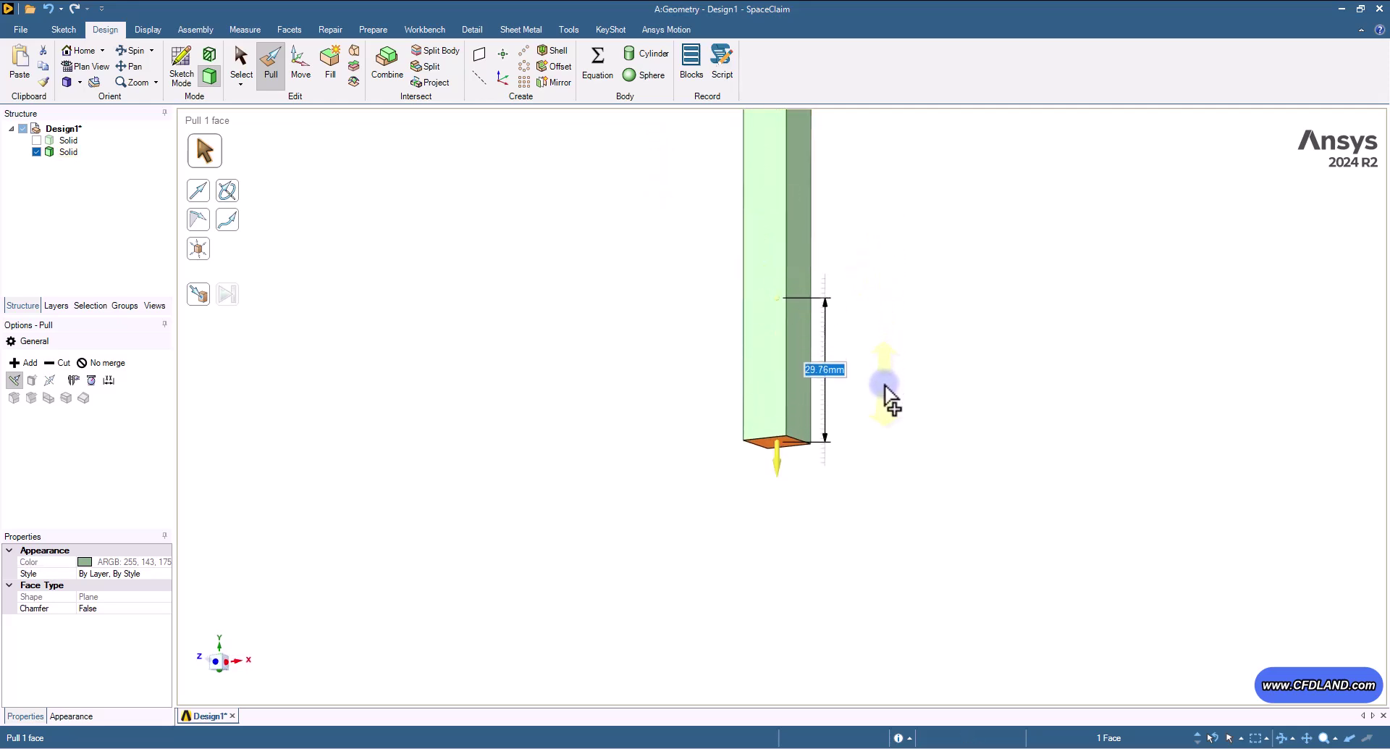
text(40)
key(Return)
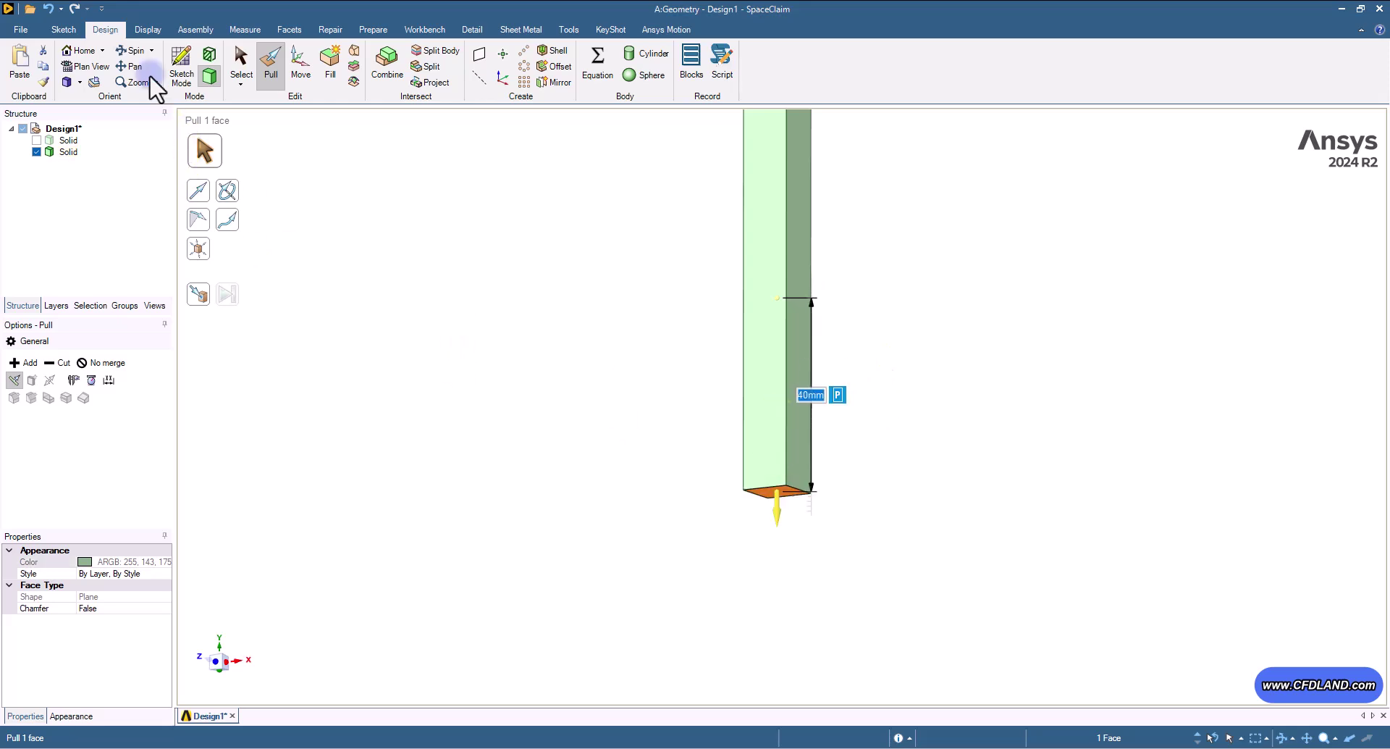
click(36, 140)
middle_drag(910, 351, 881, 459)
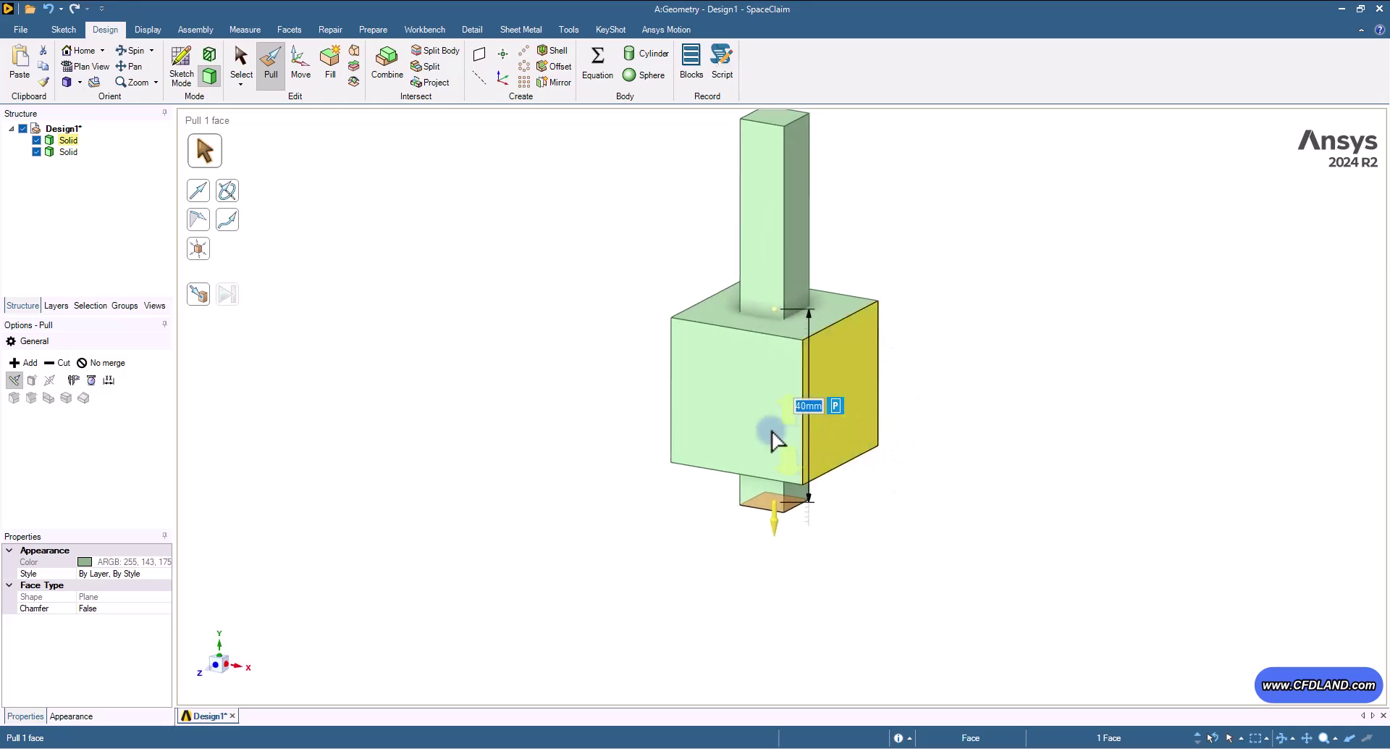
Clear the selection, reset the view to a standard orientation and fit the model.
click(469, 360)
key(s)
click(265, 65)
click(790, 309)
click(555, 229)
click(94, 81)
Select the cube's four top edges and drag a round onto them.
click(836, 412)
click(802, 464)
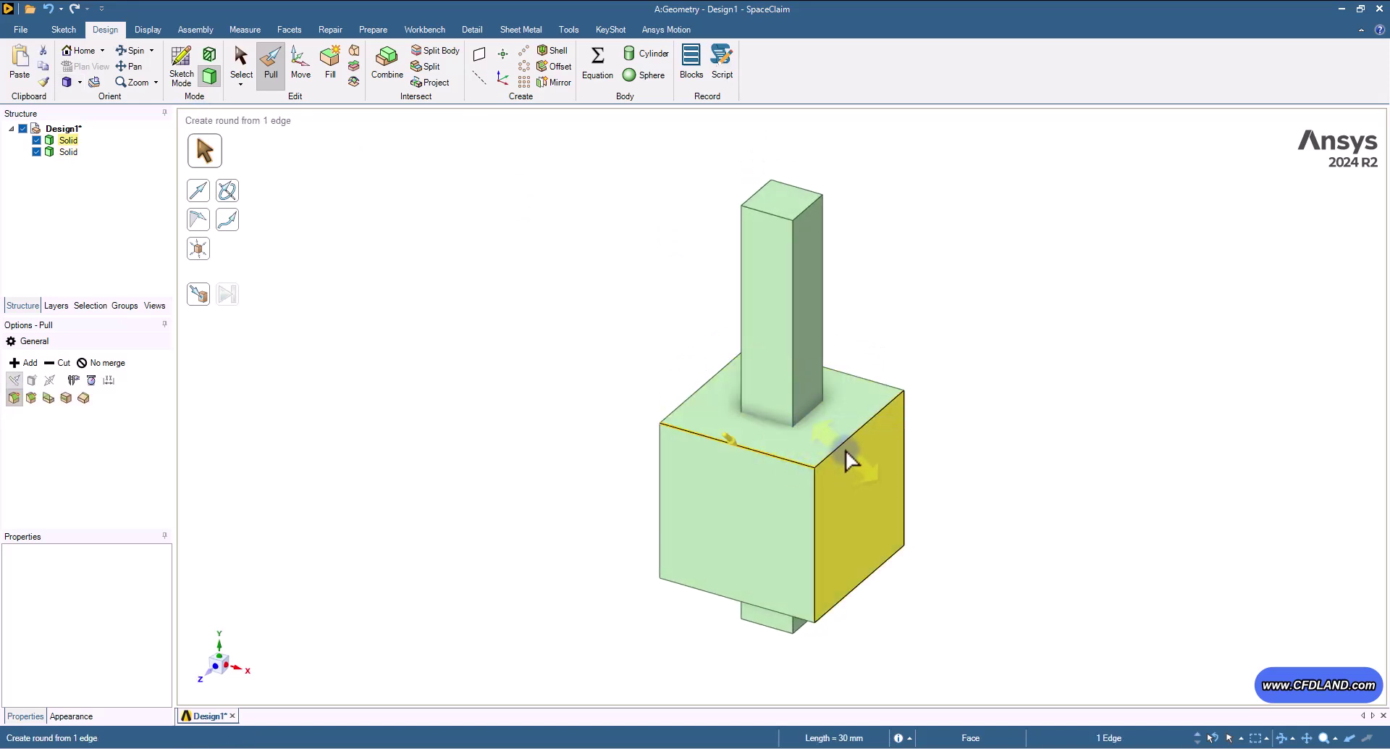
ctrl+click(839, 455)
ctrl+click(875, 384)
ctrl+click(669, 417)
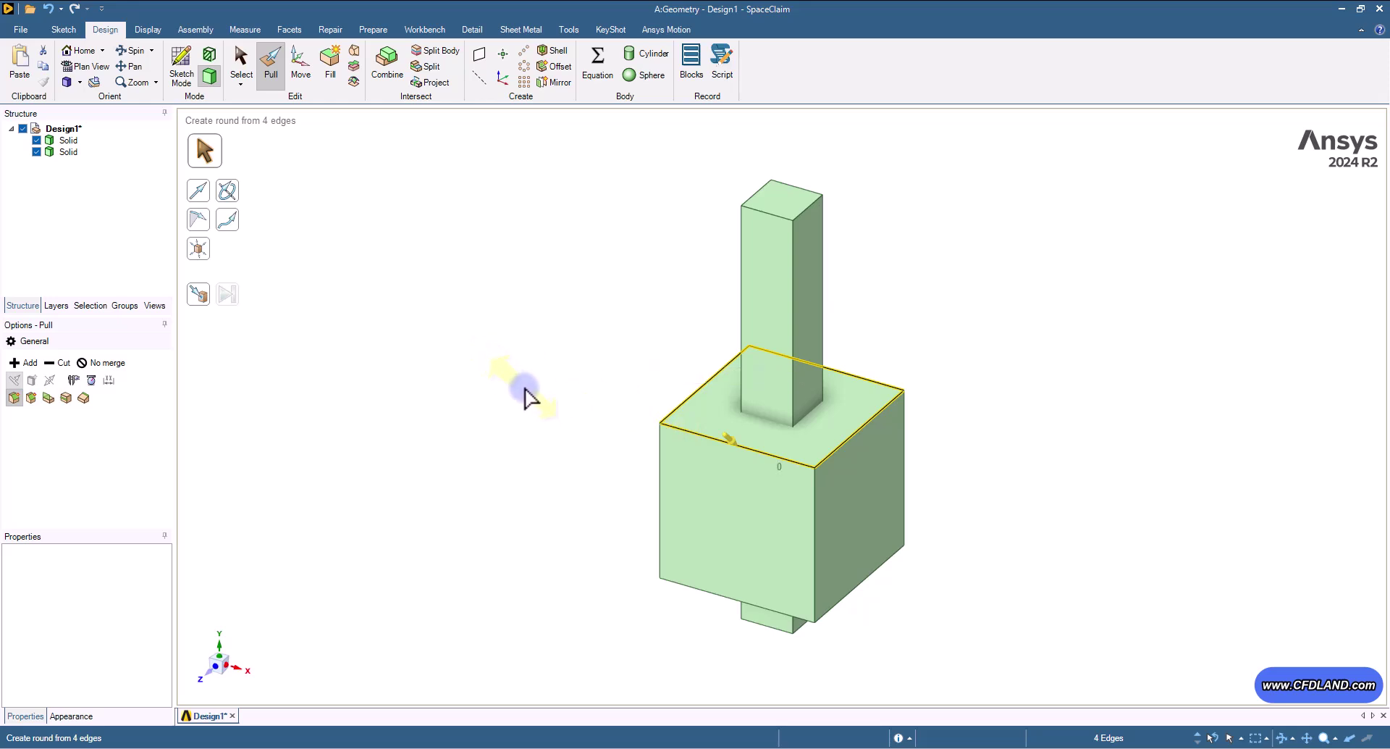
drag(526, 391, 541, 407)
Confirm the 3 mm round radius on the cube's top edges.
key(Return)
key(Escape)
click(991, 335)
Combine-cut the cube with the bar and delete the leftover inner piece.
click(384, 65)
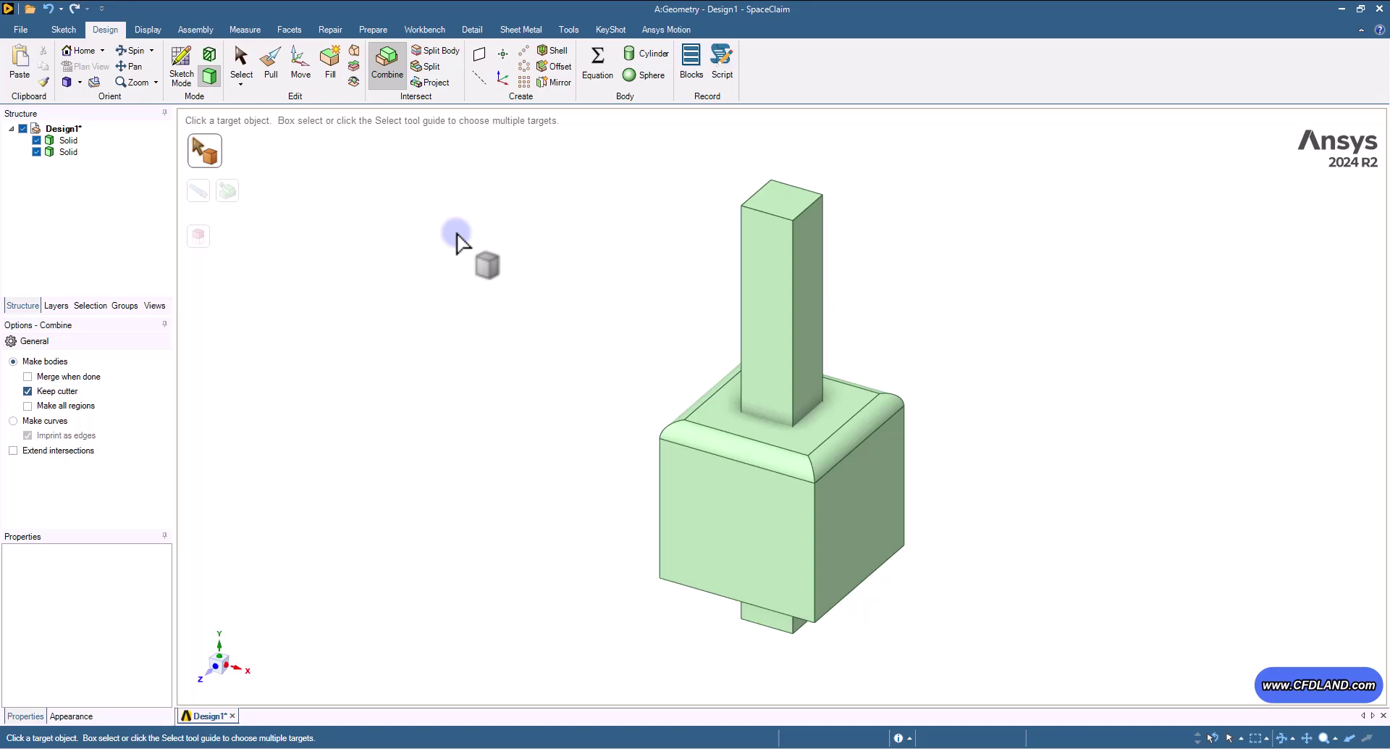
click(702, 458)
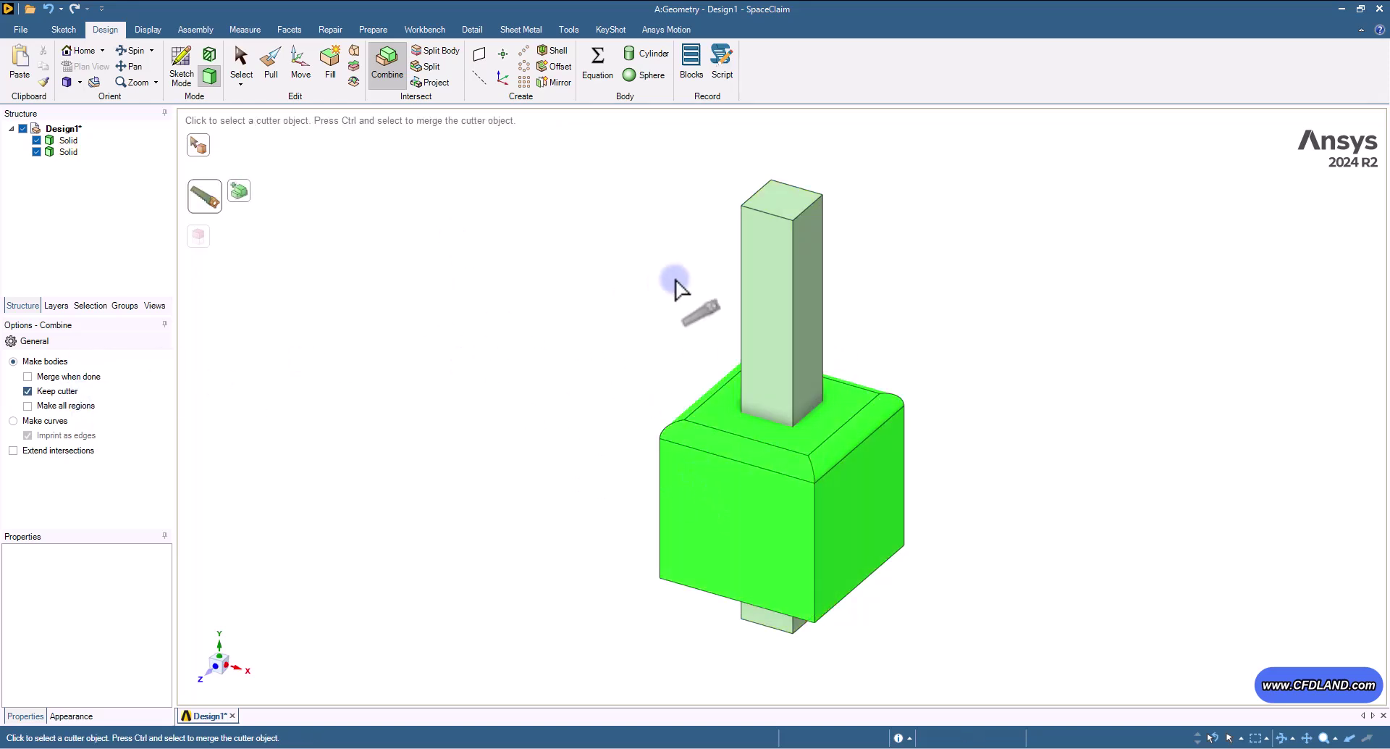
click(776, 265)
key(Escape)
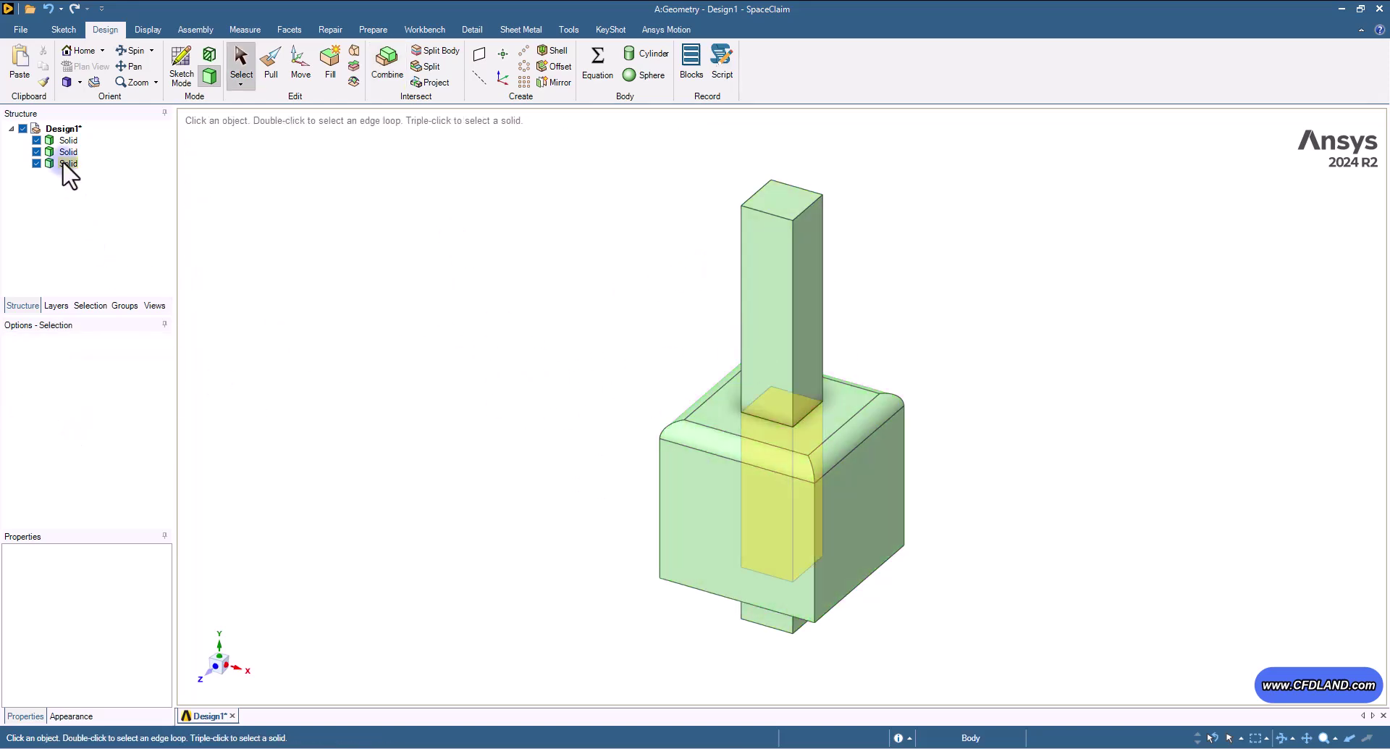
click(69, 164)
key(Delete)
Orbit around the cube and bar to check the cut, then reset to isometric.
click(66, 152)
middle_drag(803, 590, 811, 500)
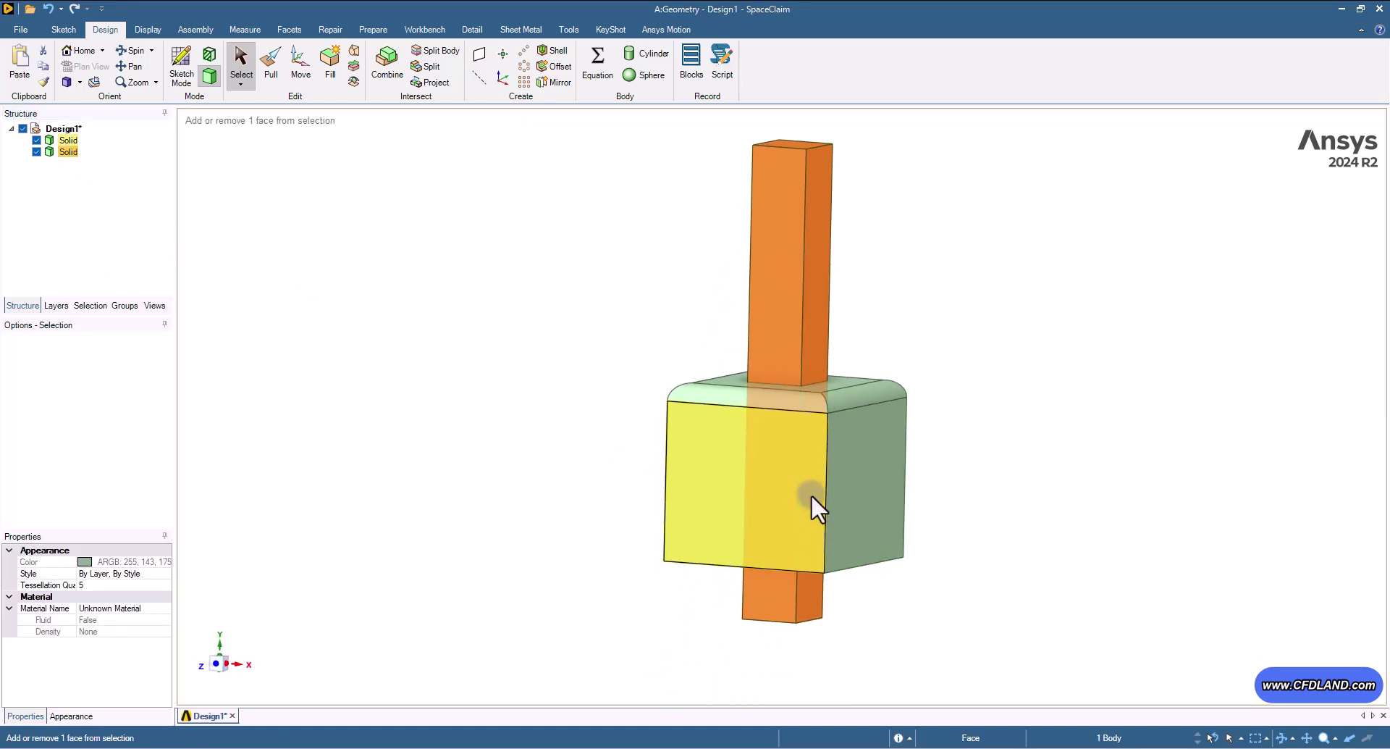
click(69, 153)
click(952, 311)
middle_drag(953, 310, 803, 176)
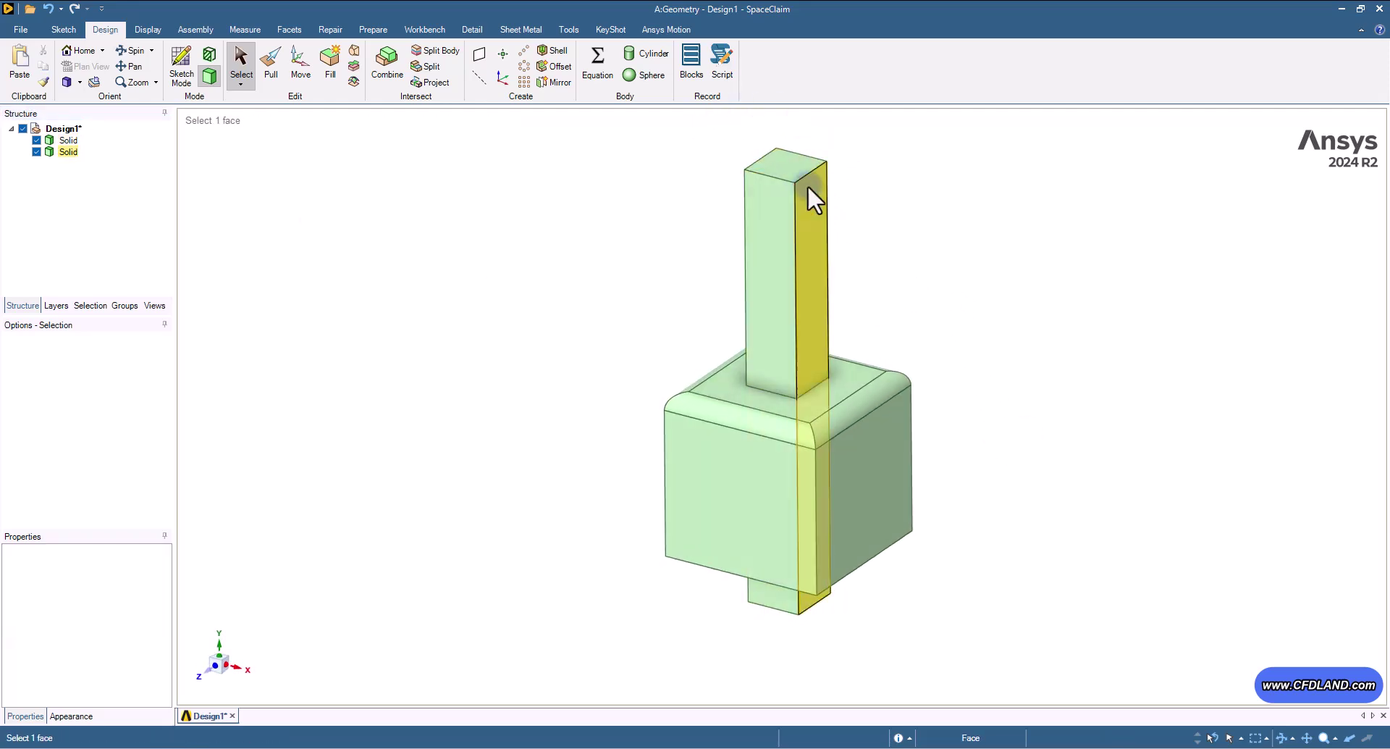
click(61, 89)
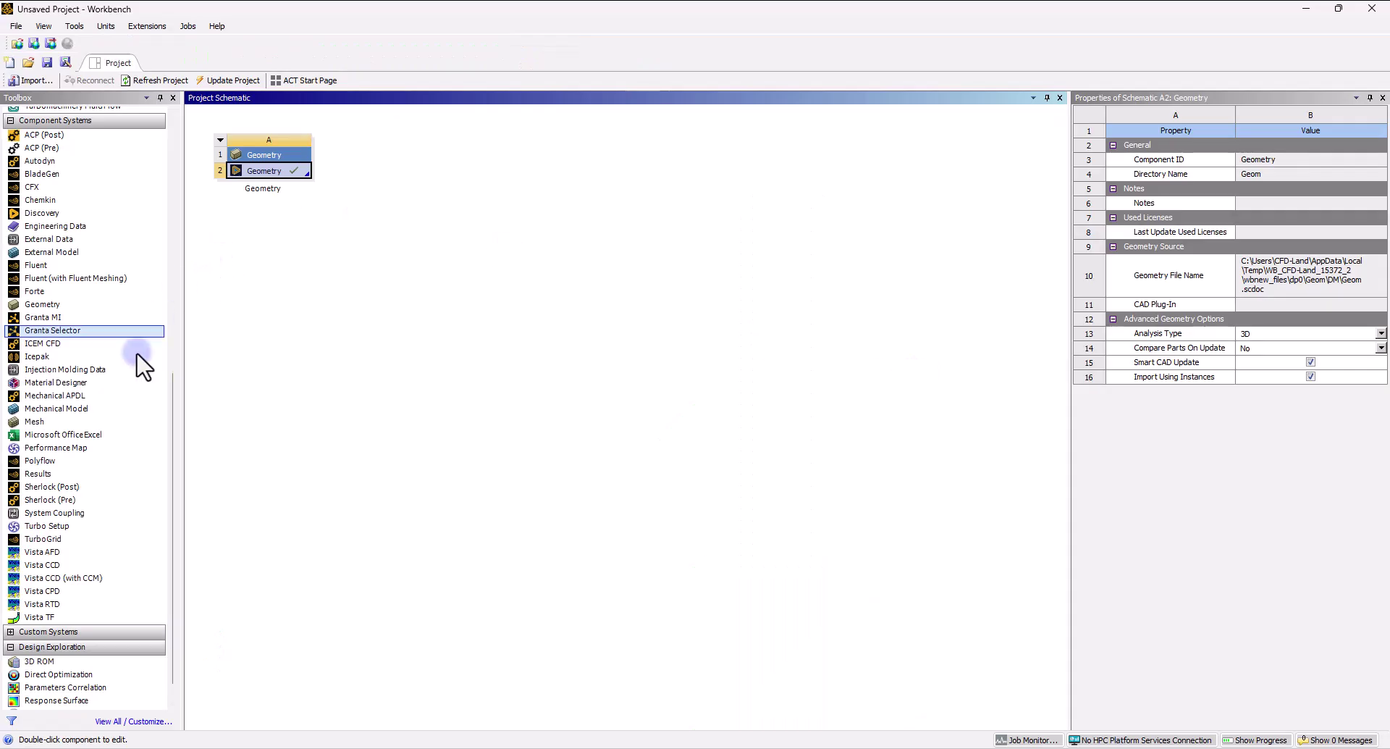
Attach a Mesh system sharing Geometry cell A2 and open its Mesh cell.
drag(34, 421, 417, 177)
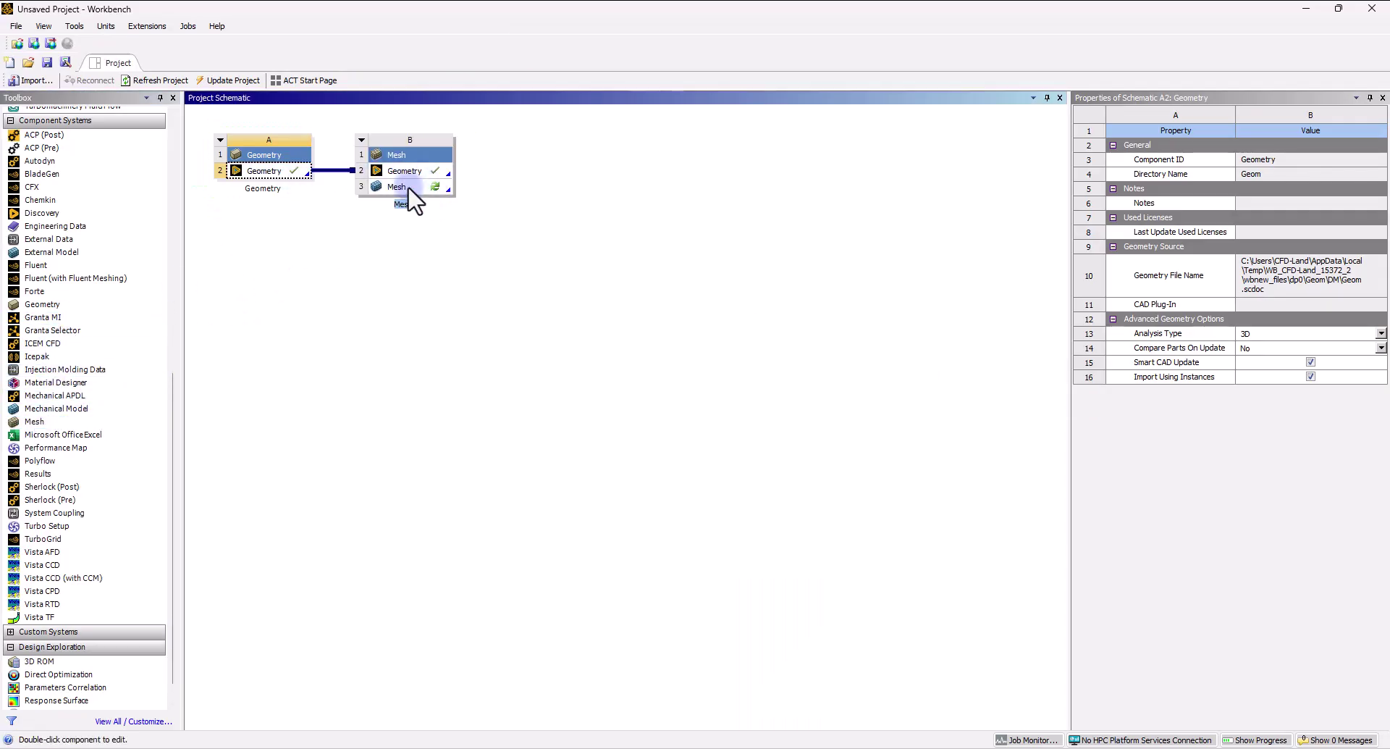
click(411, 190)
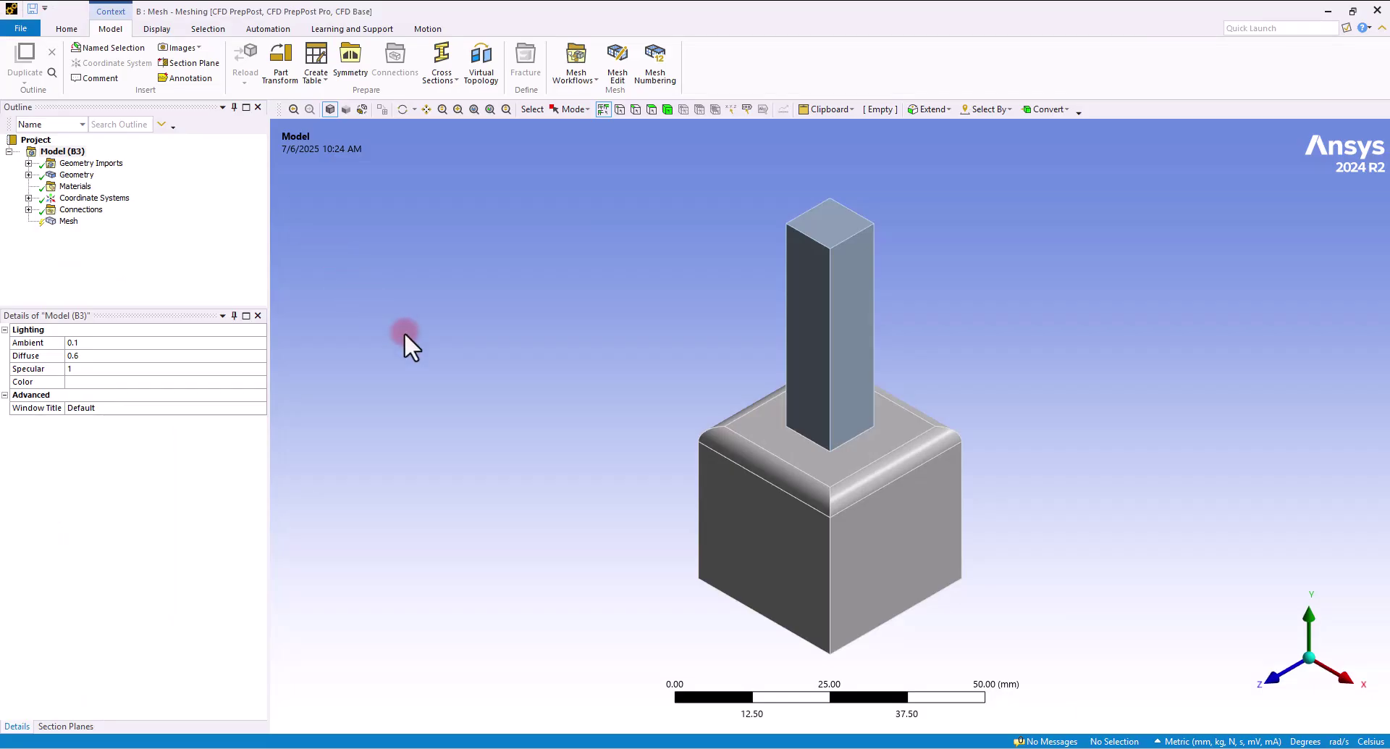
Set the mesh Physics Preference to CFD and expand the Sizing group.
click(69, 221)
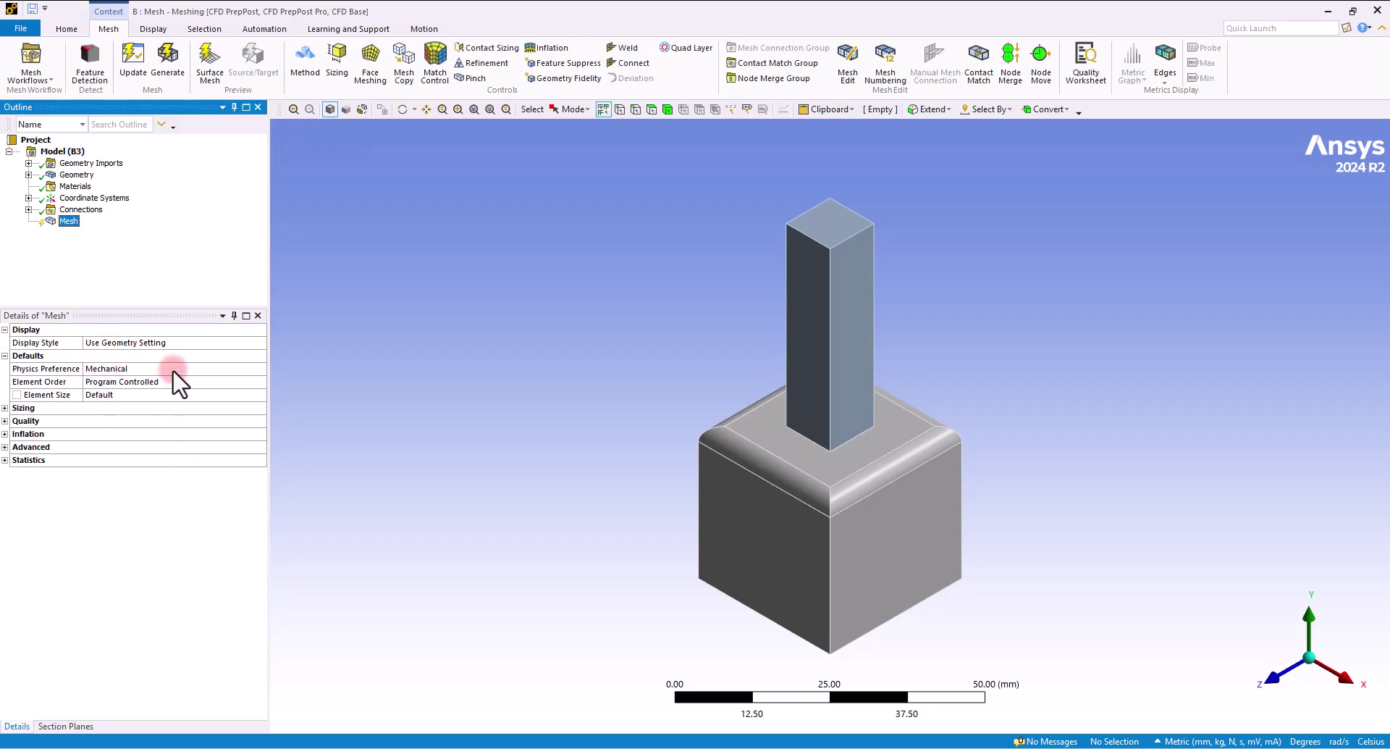
click(258, 368)
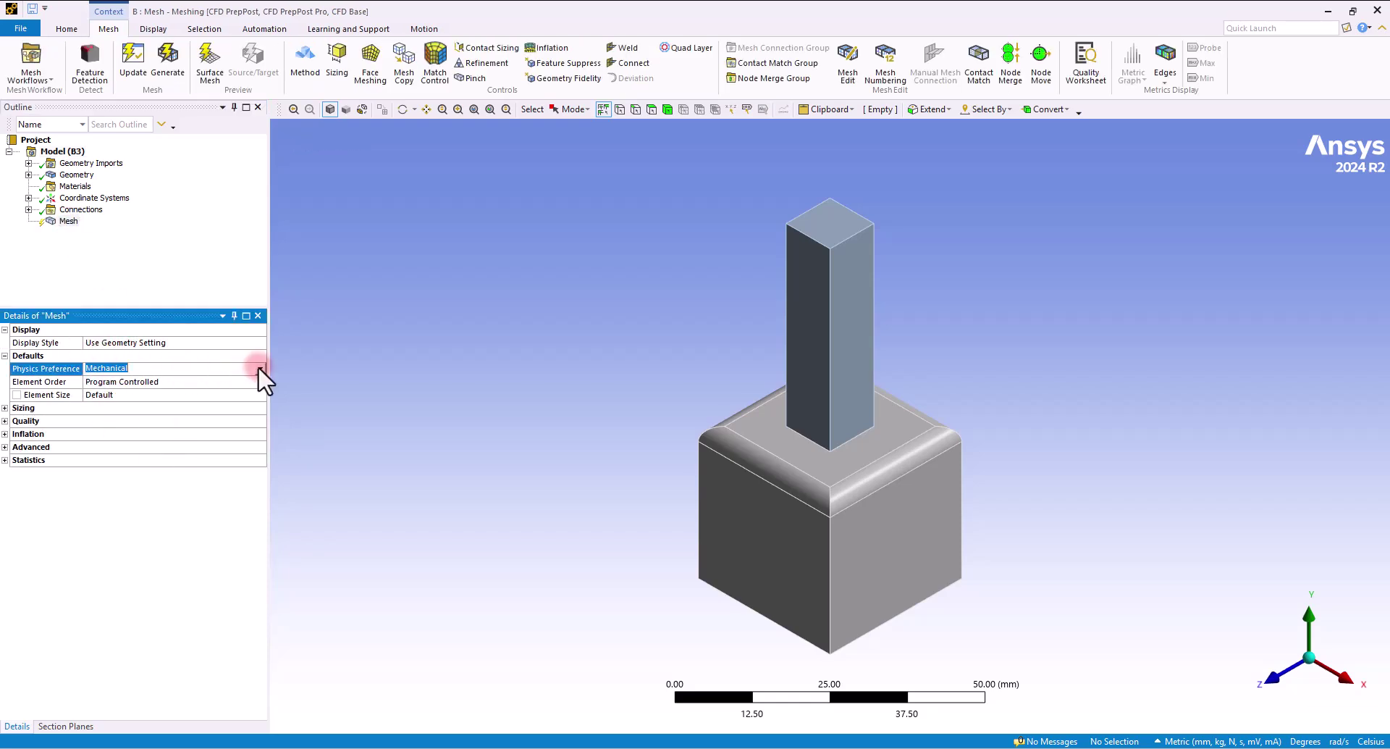
click(259, 368)
click(111, 408)
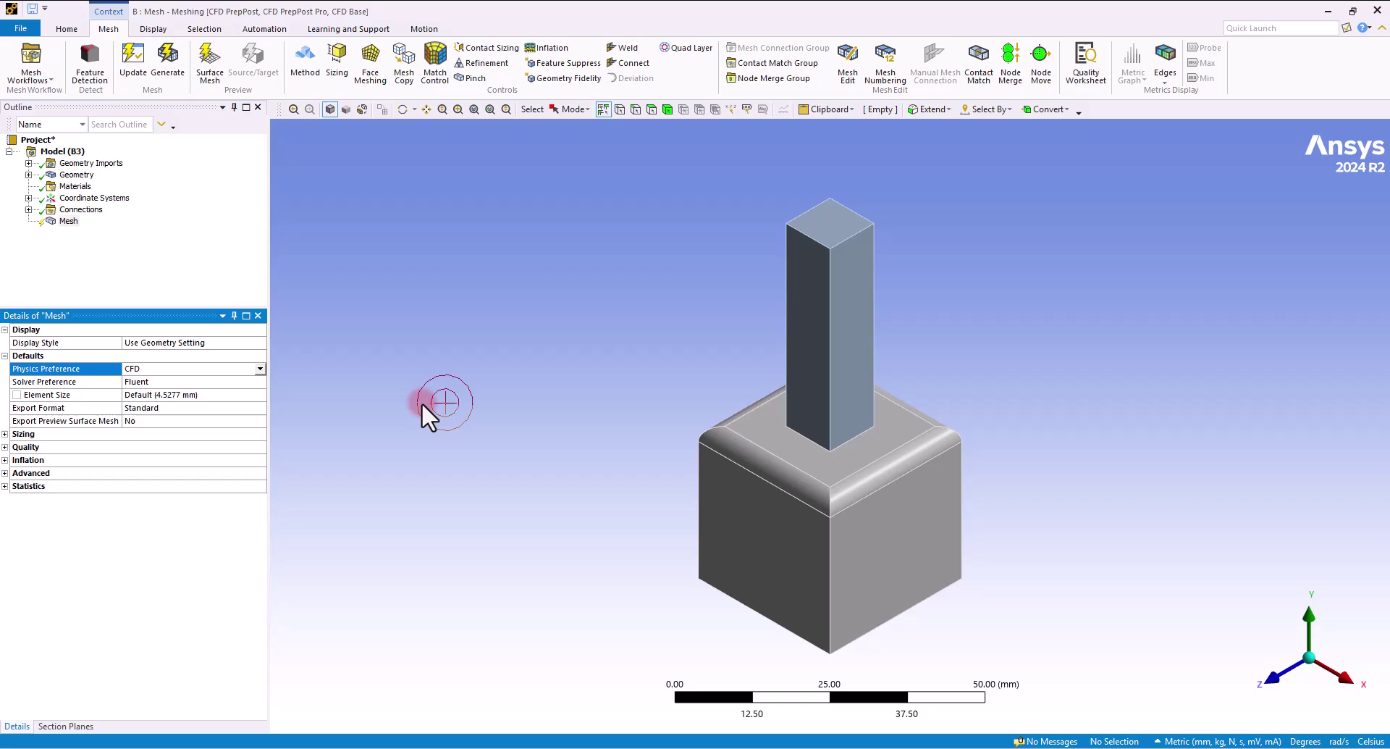
click(5, 434)
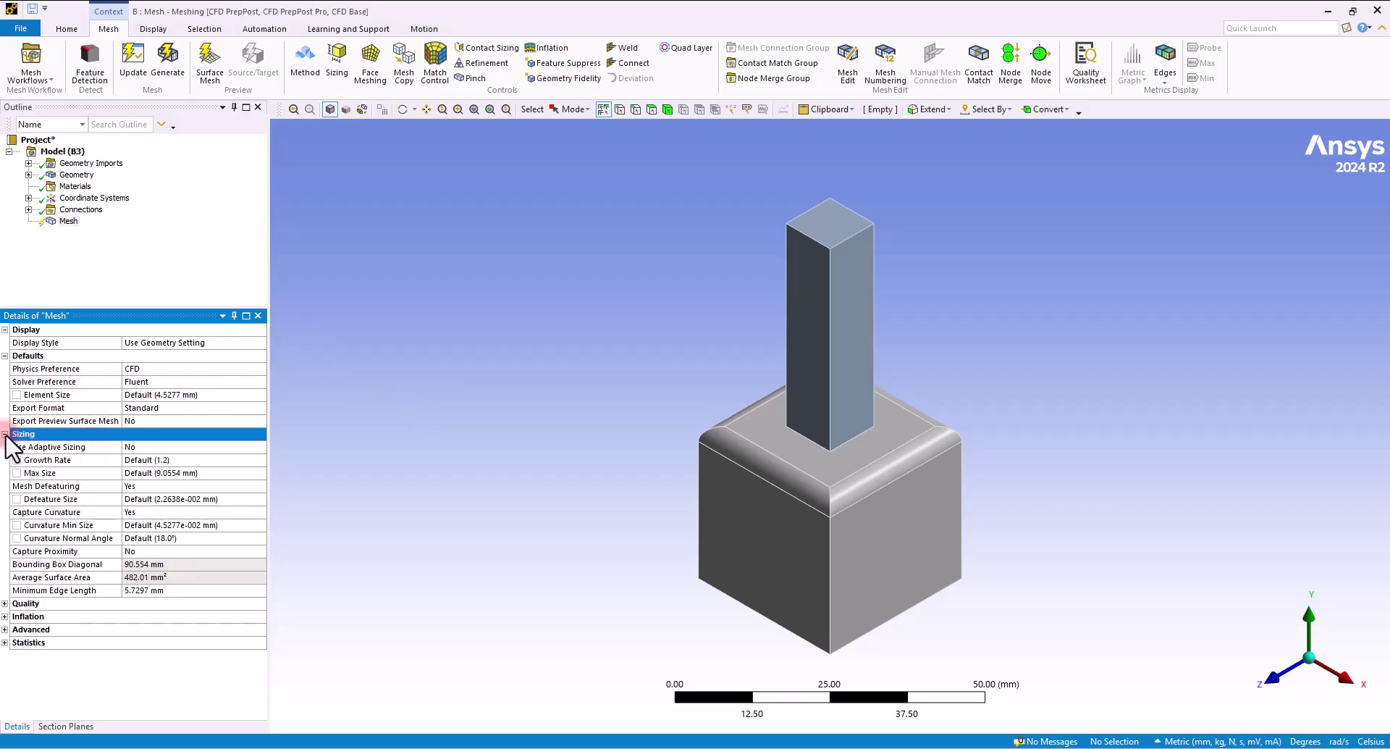
click(1025, 386)
Insert a Method control under Mesh and leave its Method on Automatic.
right_click(68, 221)
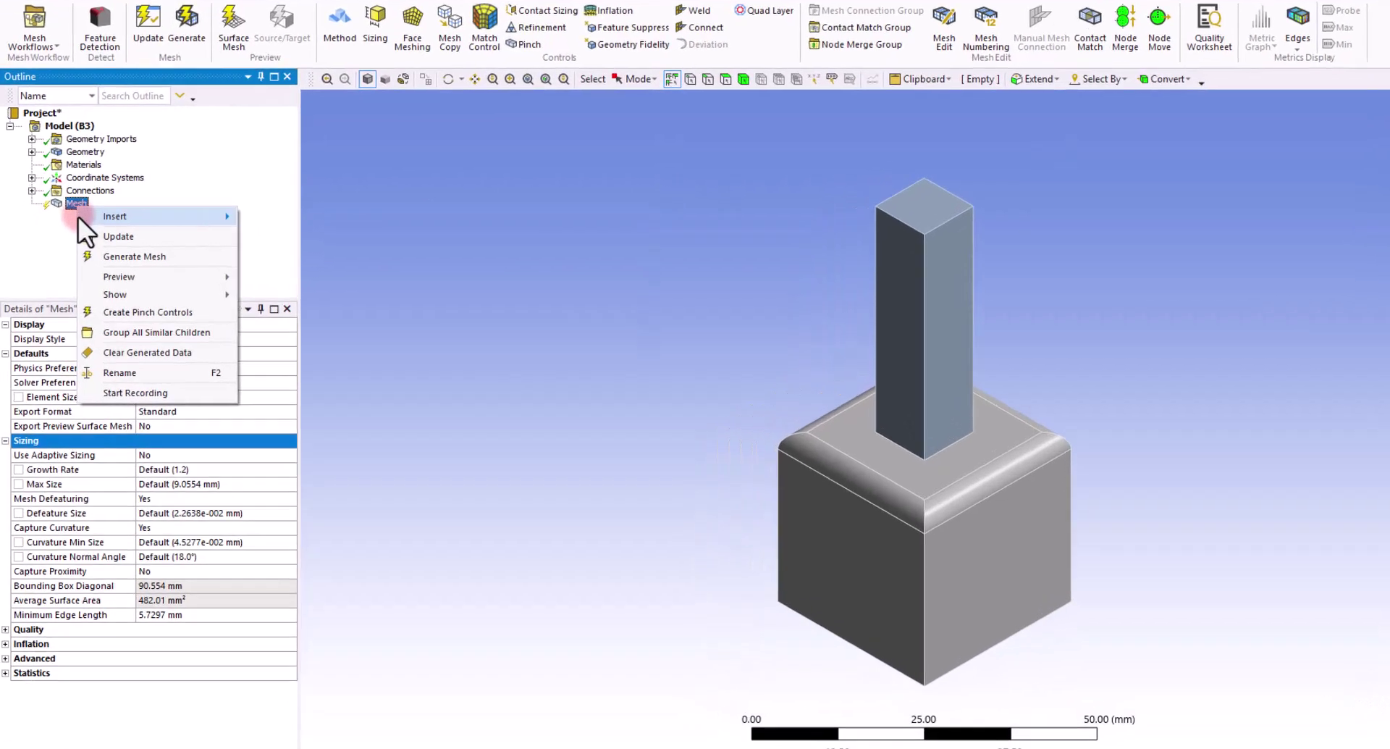
mouse_move(197, 234)
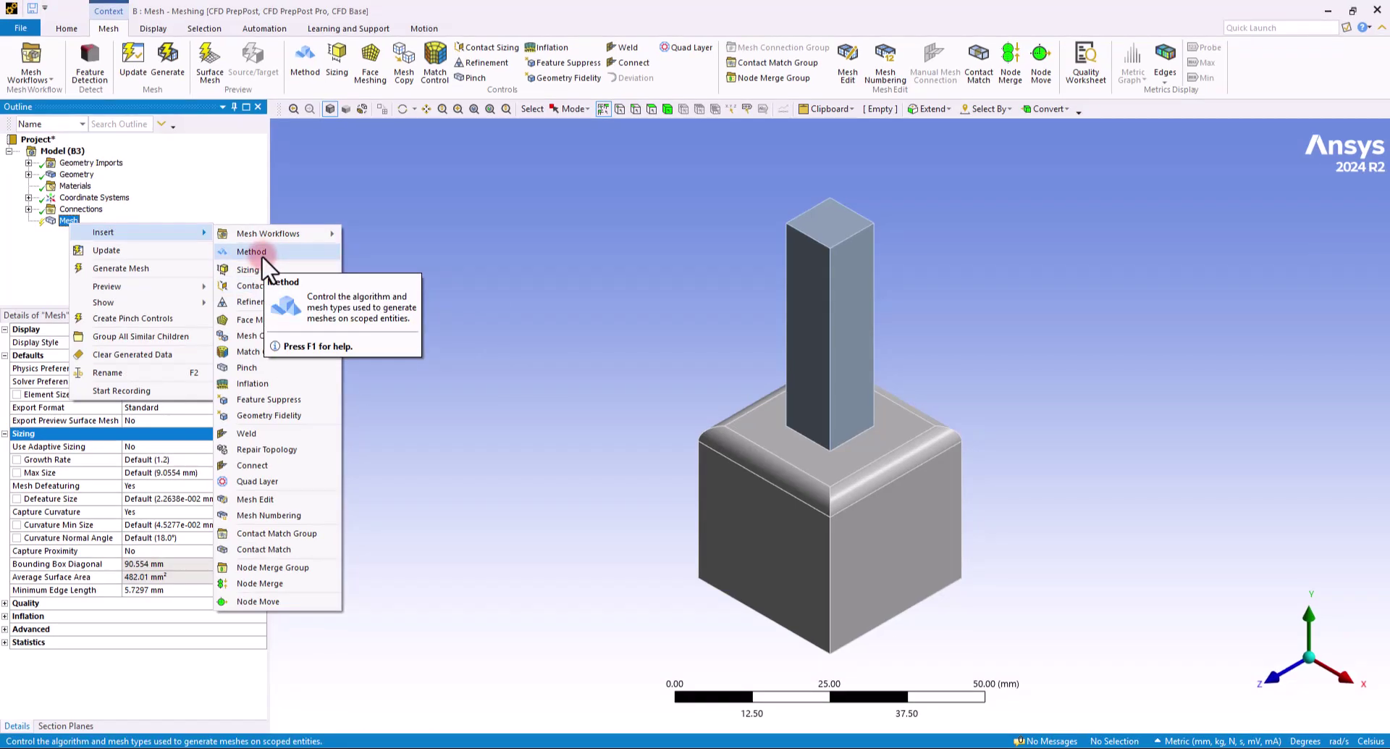
click(263, 257)
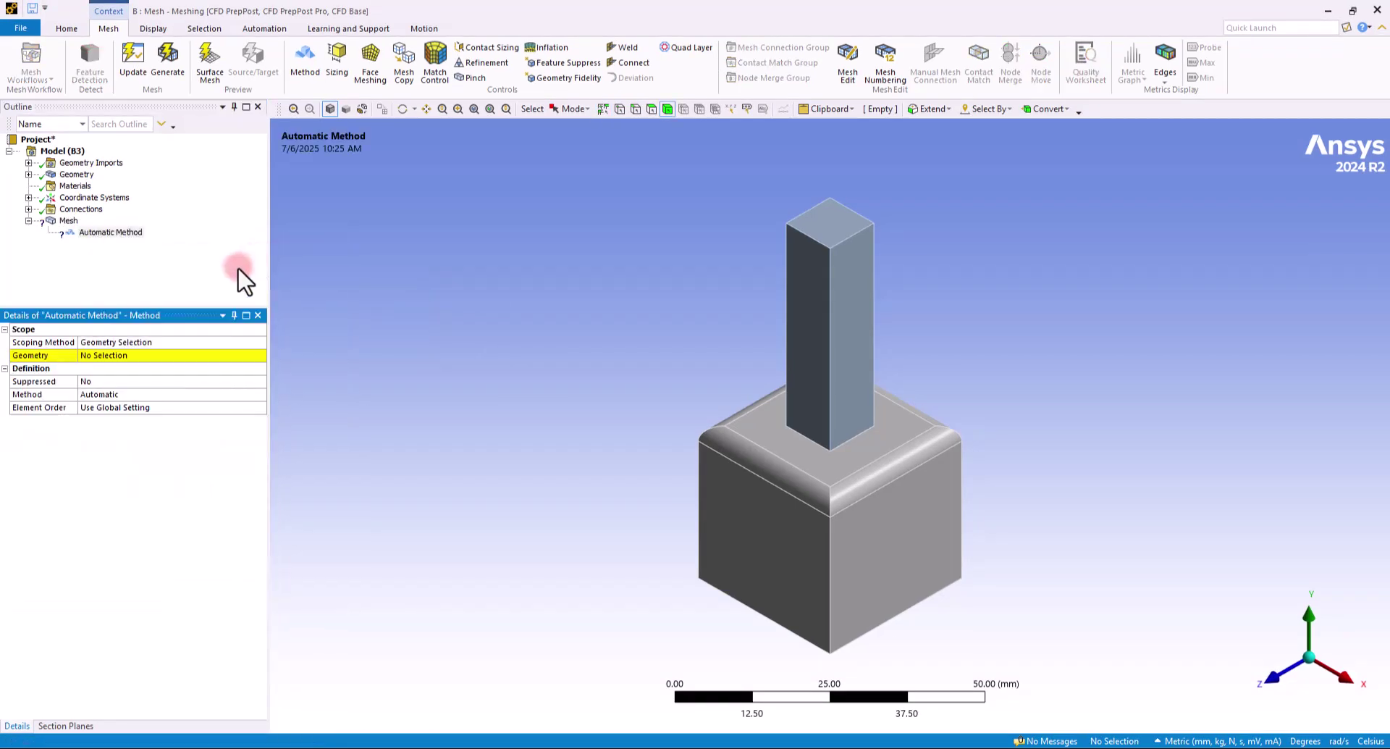
click(109, 232)
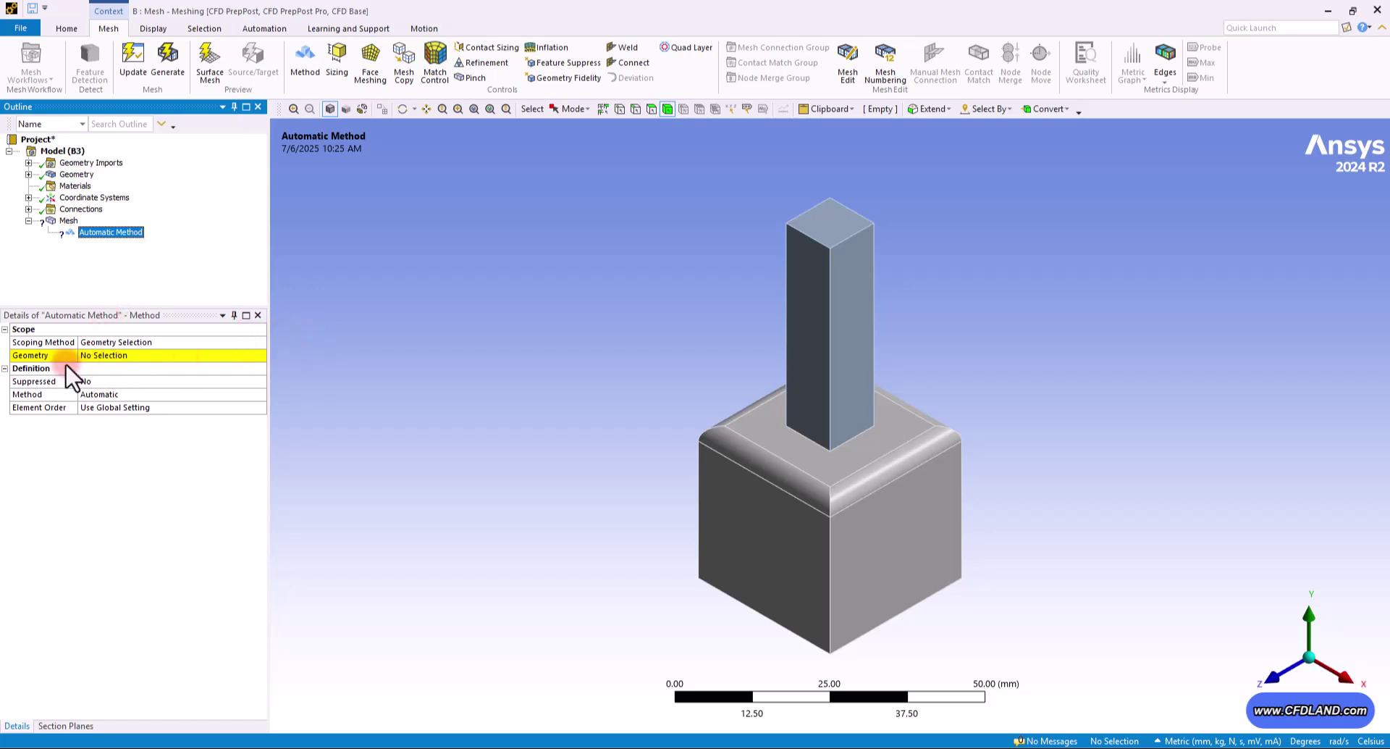
click(165, 394)
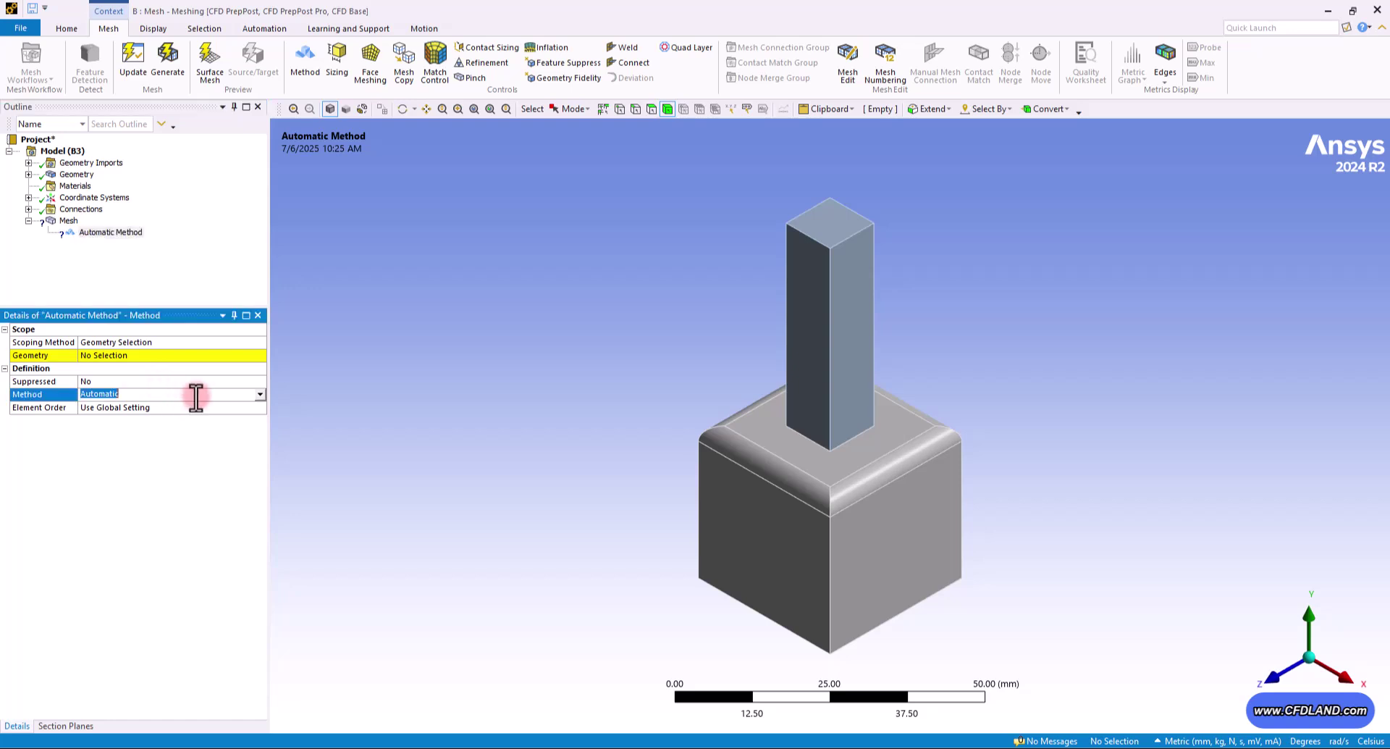
click(259, 393)
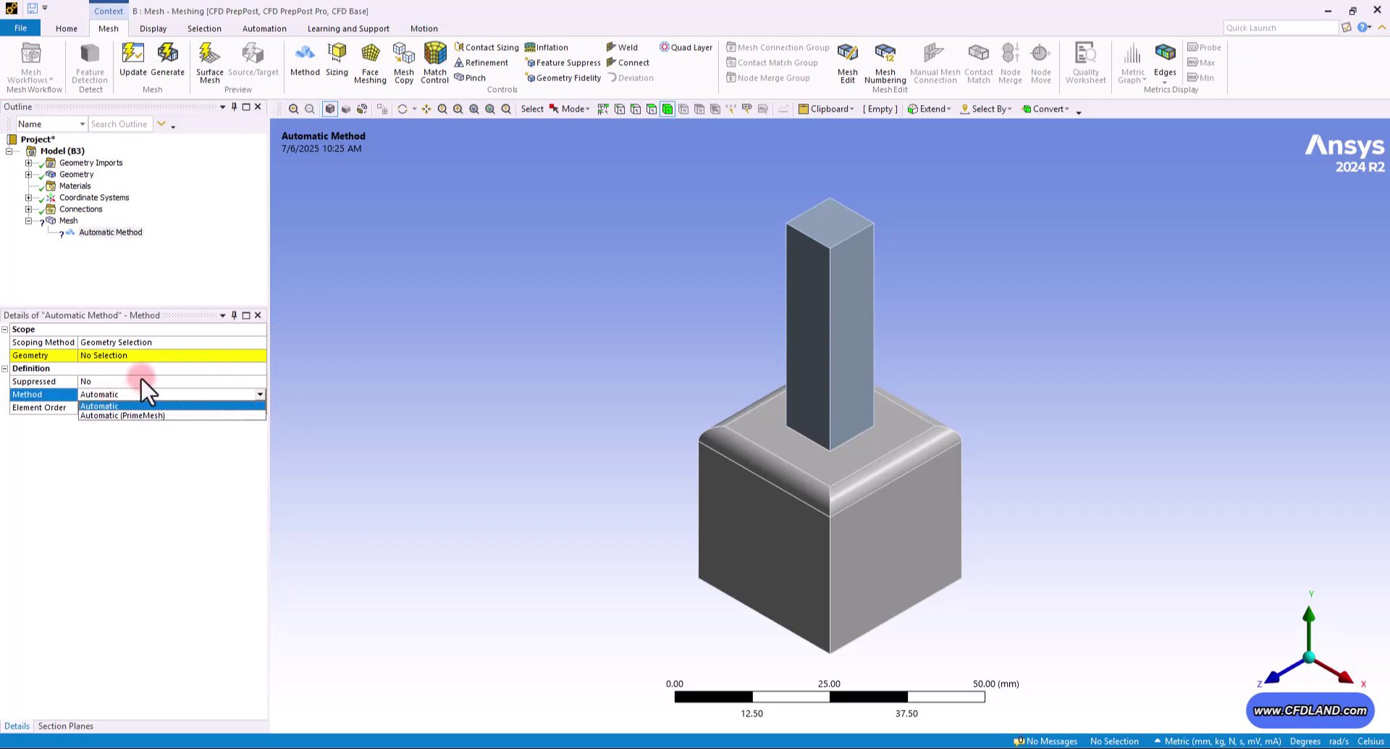
click(146, 307)
Assign the square bar and the base block to the method control.
click(125, 355)
click(305, 380)
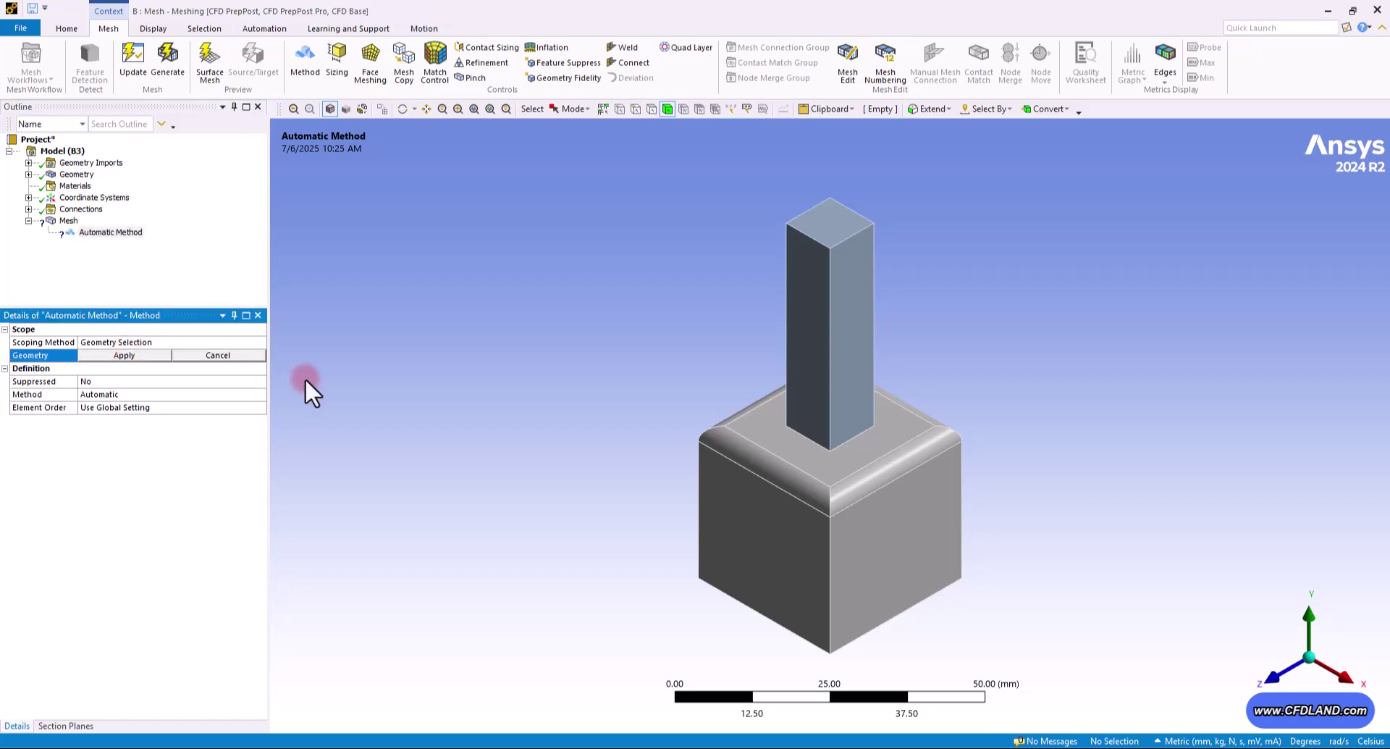
click(811, 359)
ctrl+click(749, 527)
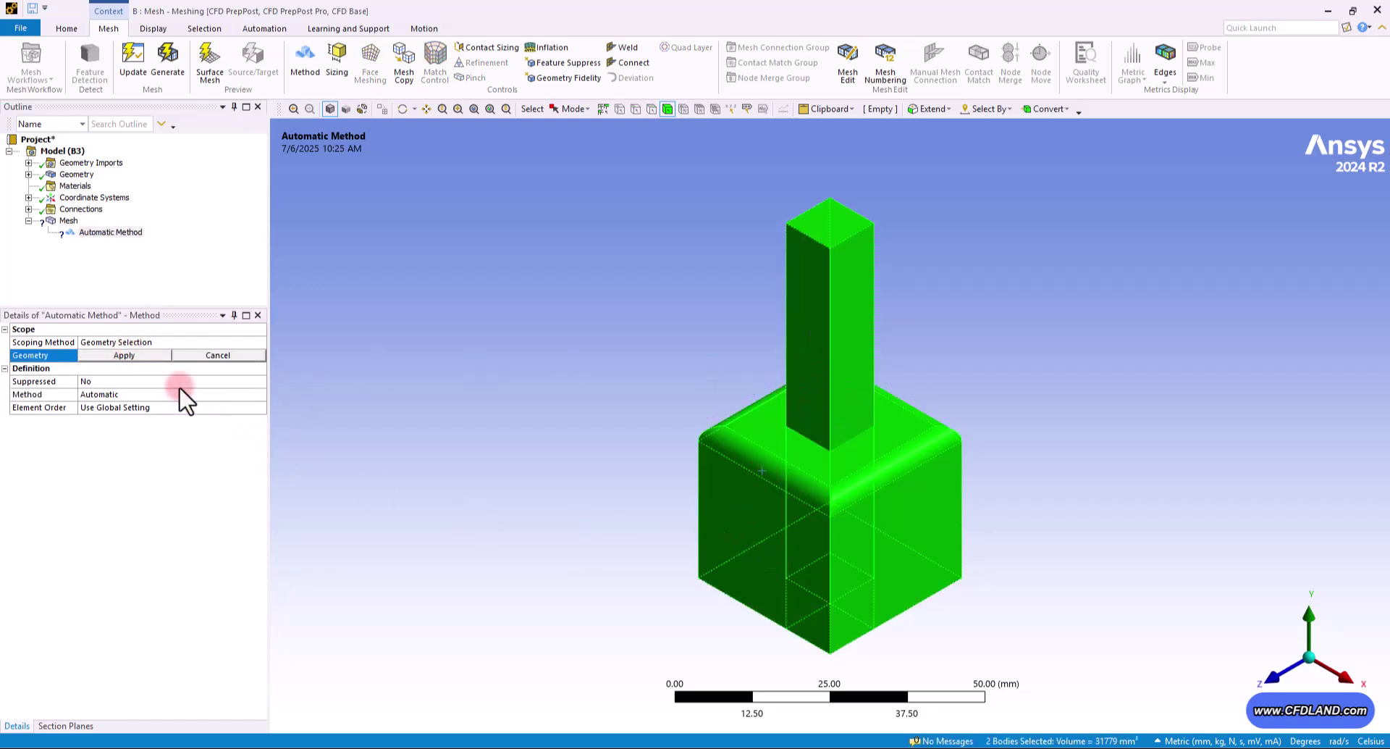
click(126, 356)
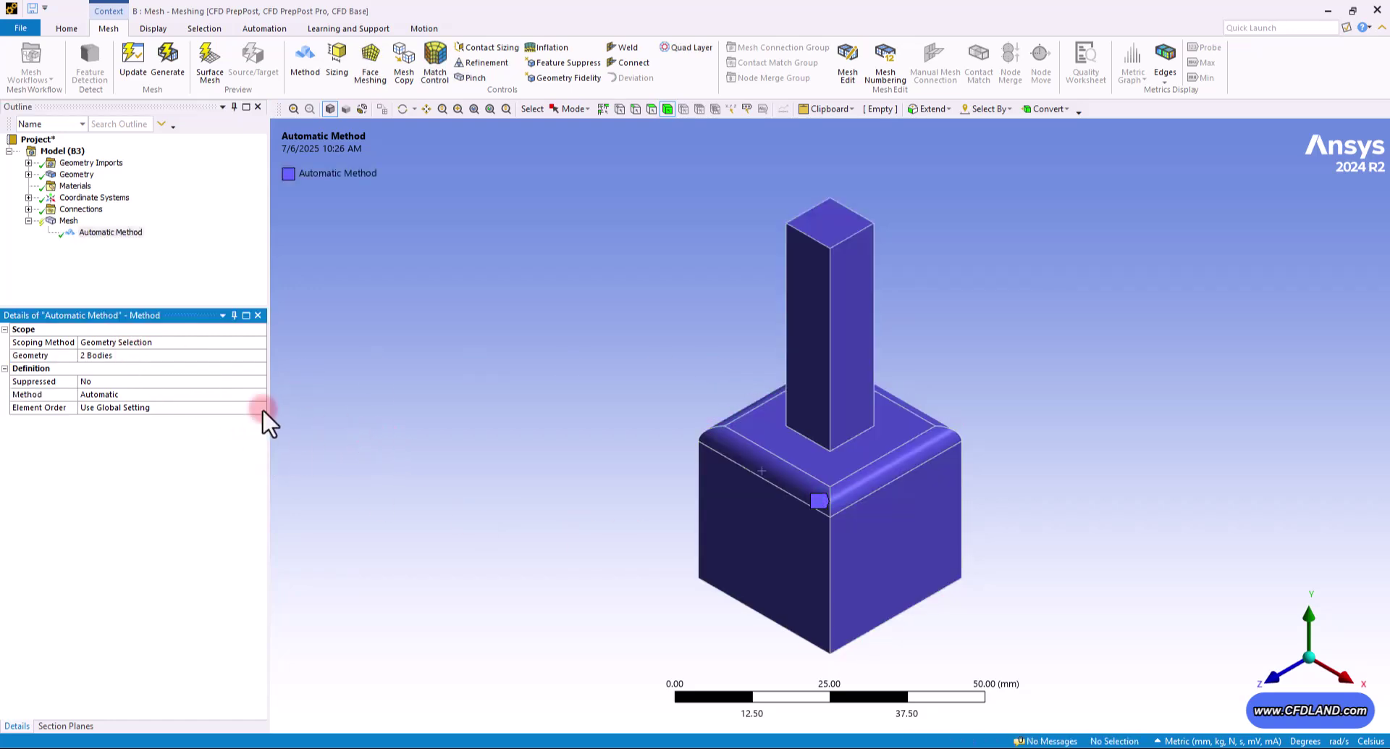
Keep the method on Automatic, generate the mesh and display it.
click(165, 394)
click(261, 394)
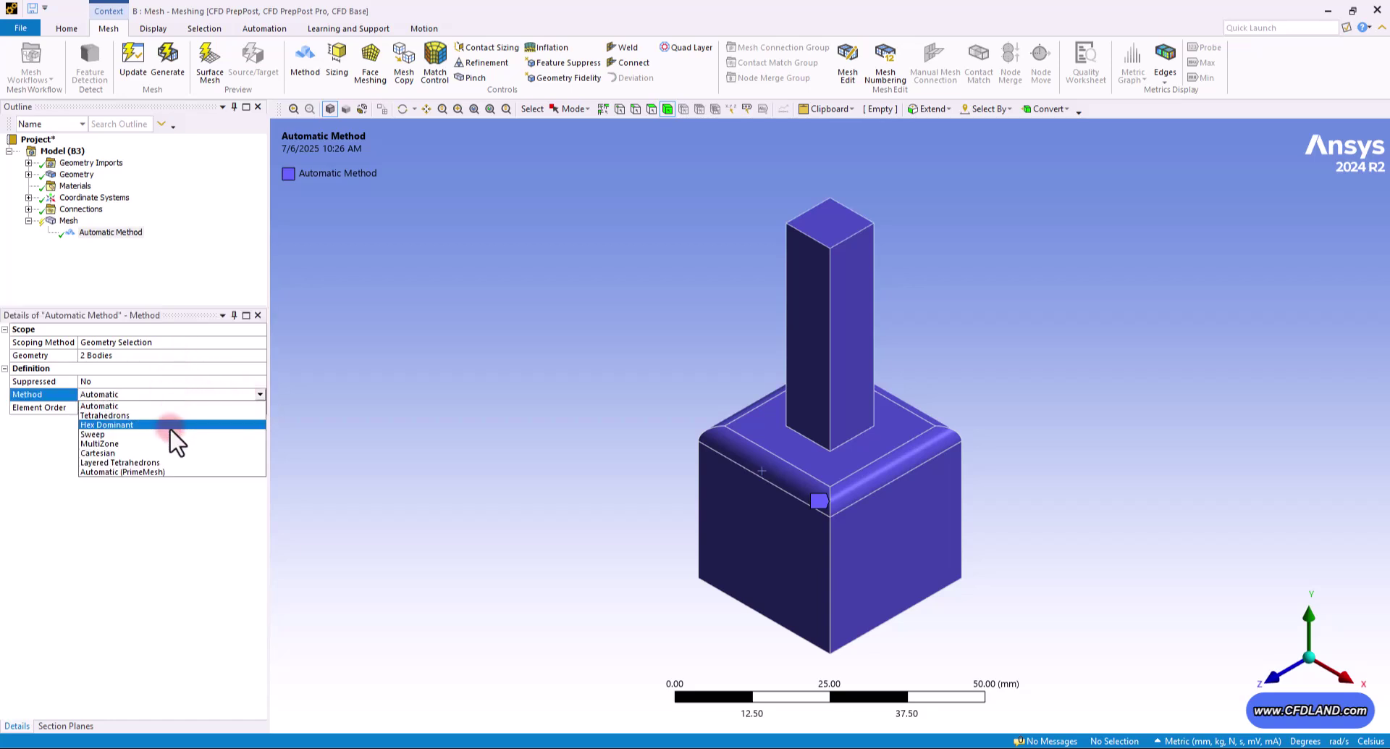
click(139, 406)
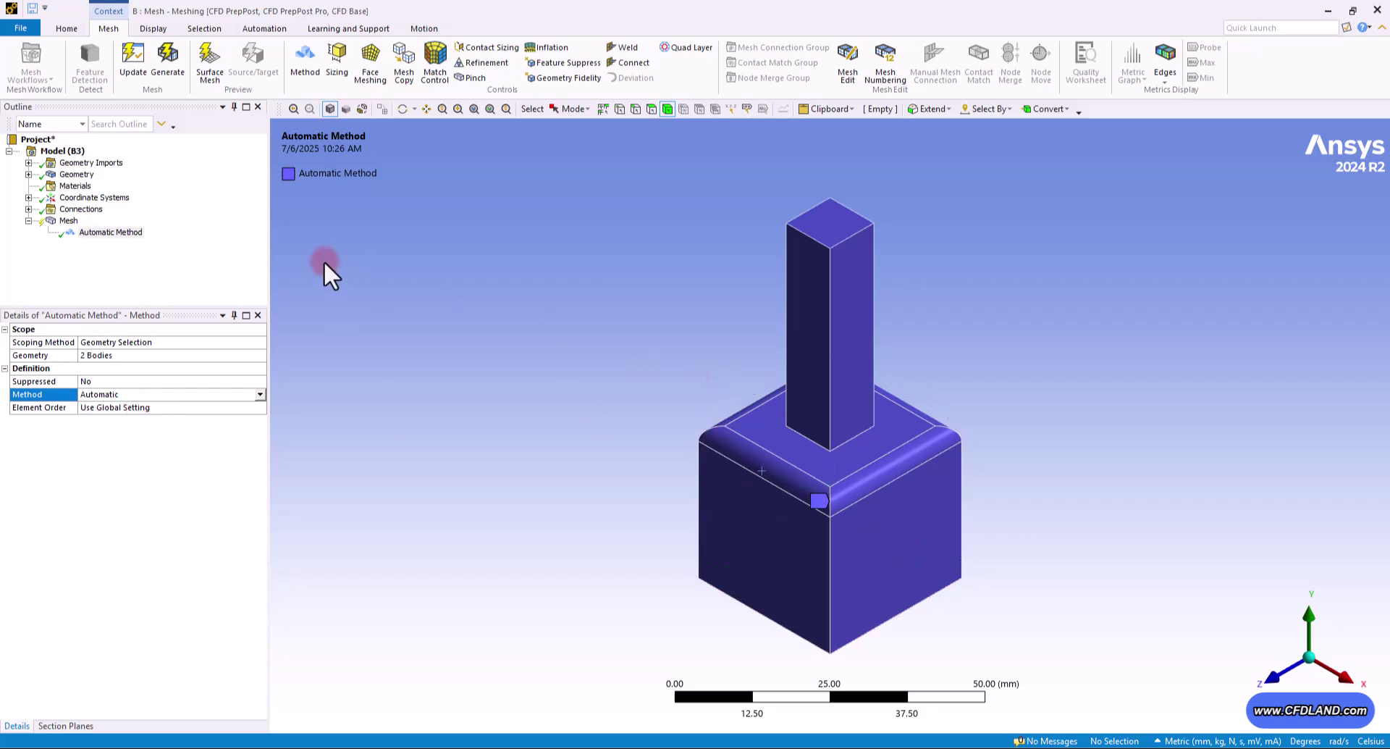
click(168, 58)
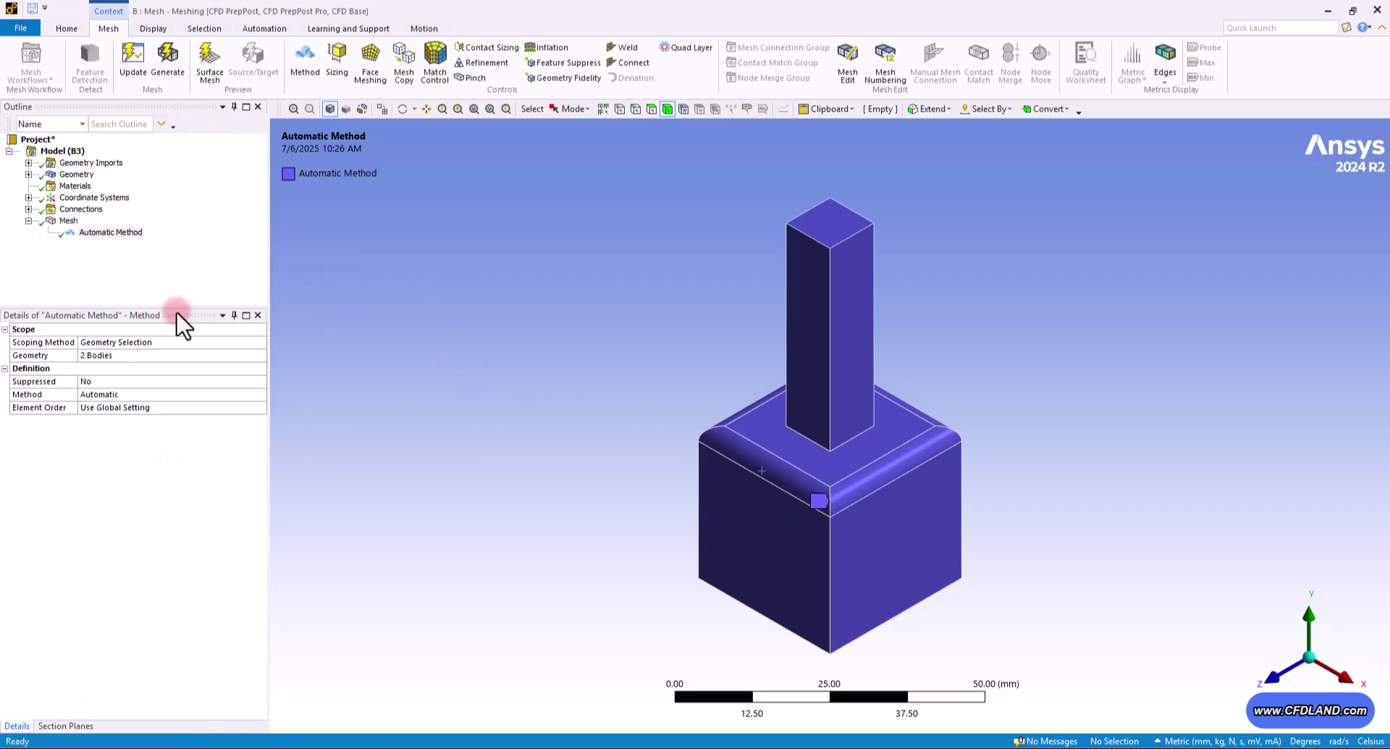
click(69, 221)
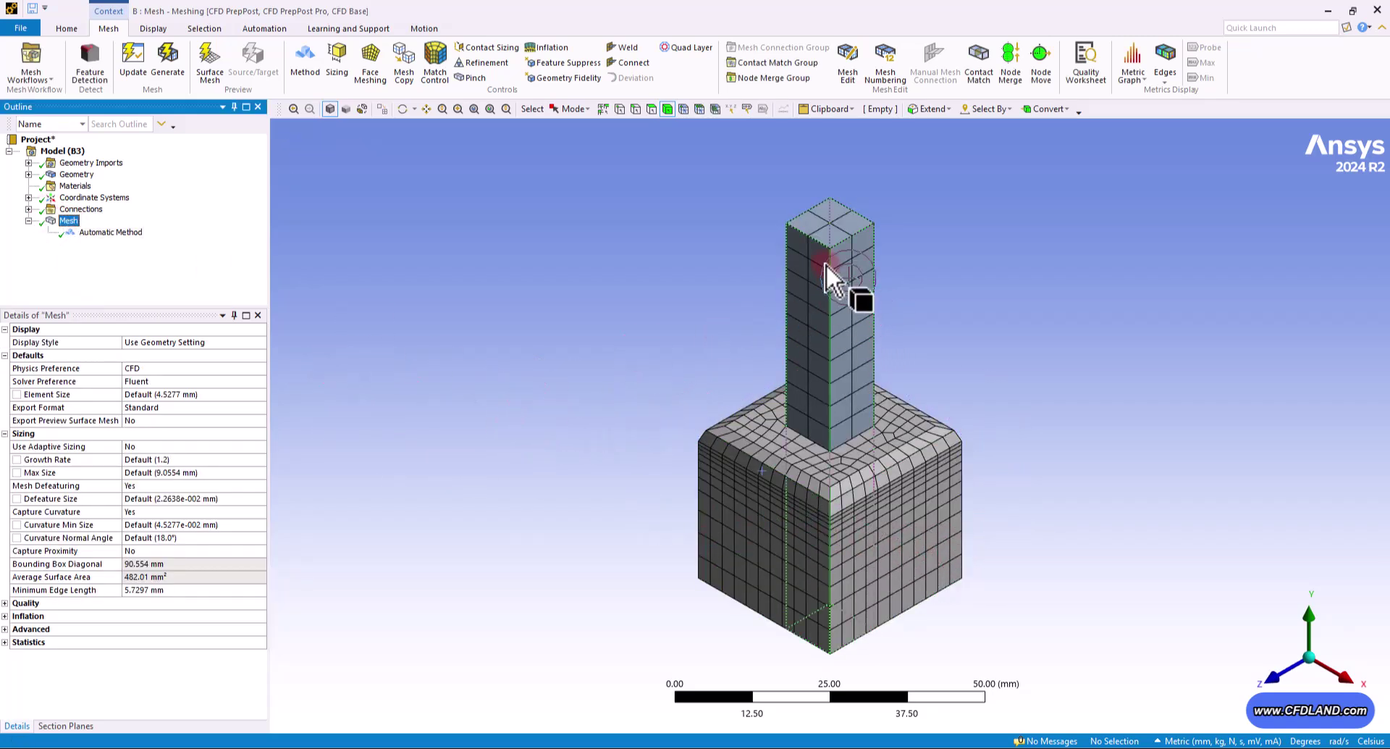
click(854, 254)
click(886, 268)
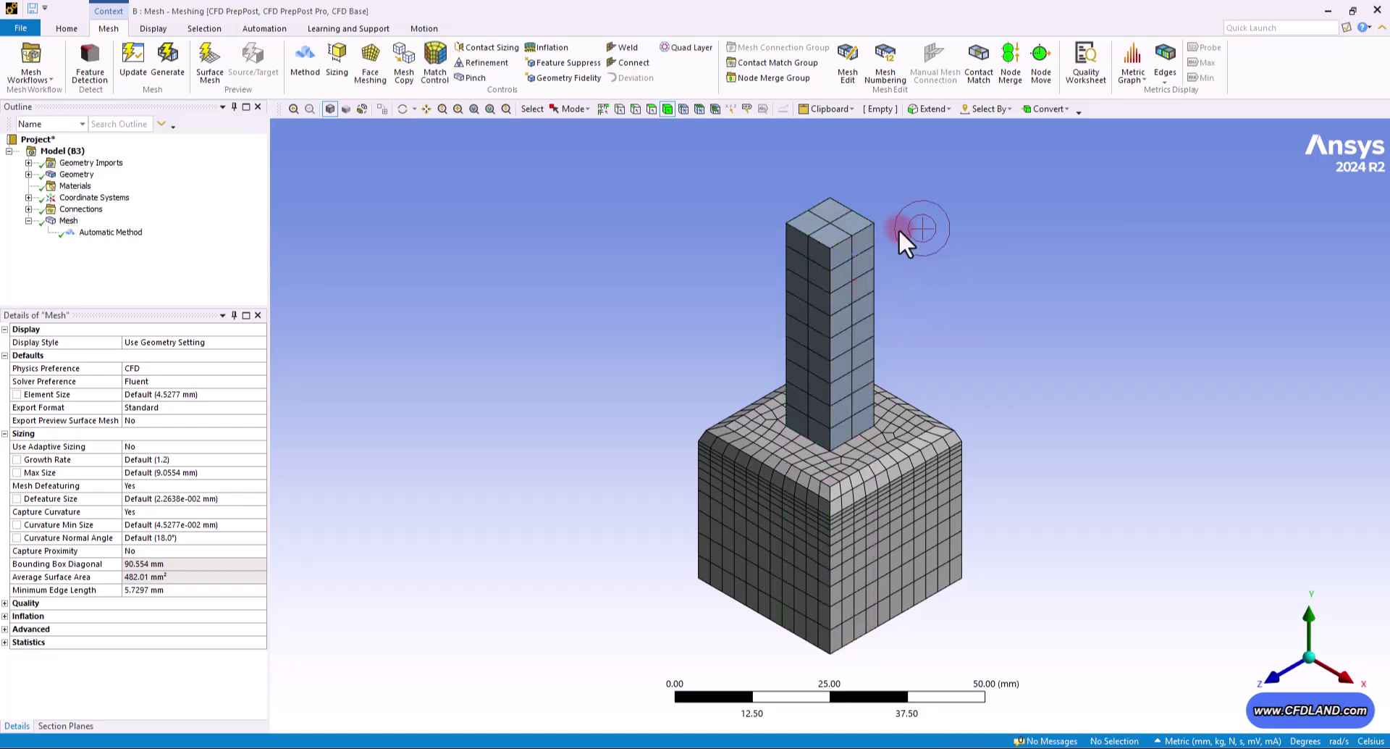
click(871, 514)
click(989, 494)
Select Automatic Method and open its Method dropdown to list the meshing methods.
click(119, 232)
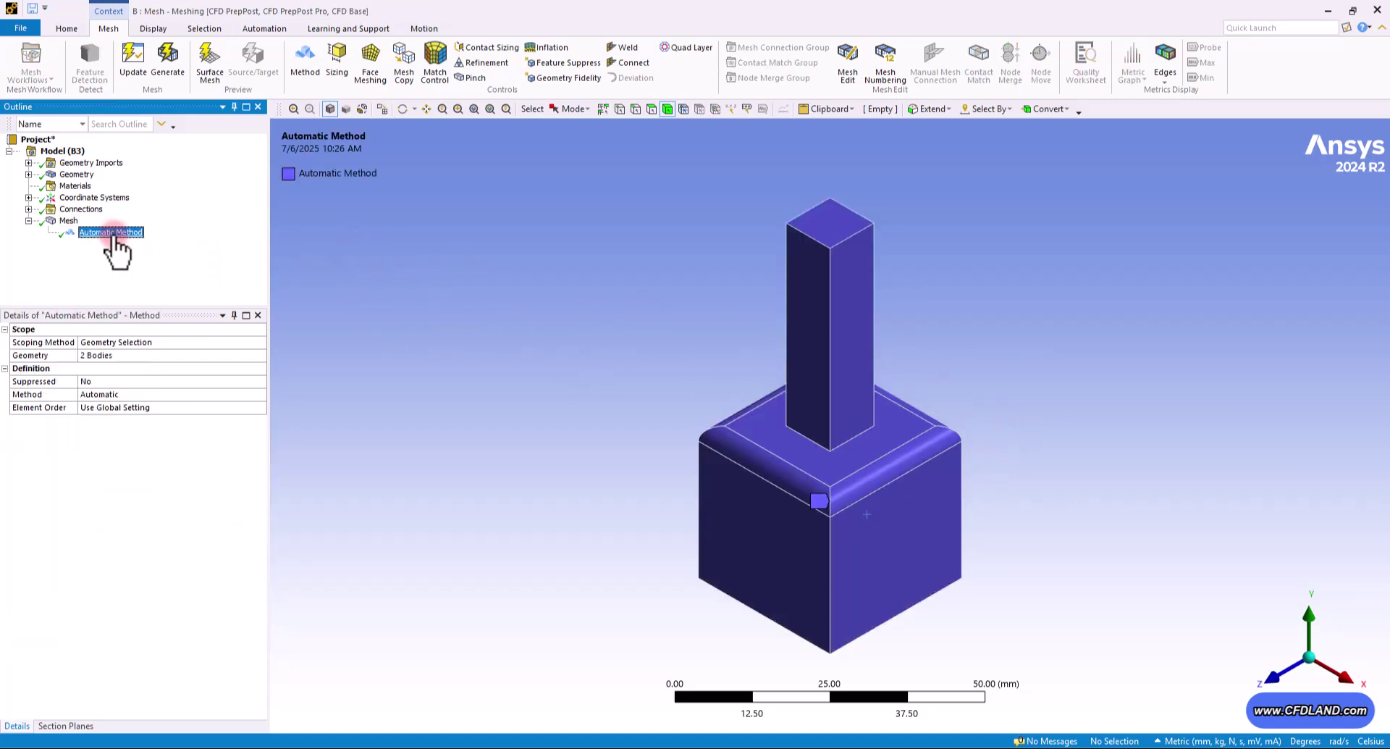
click(246, 394)
click(221, 397)
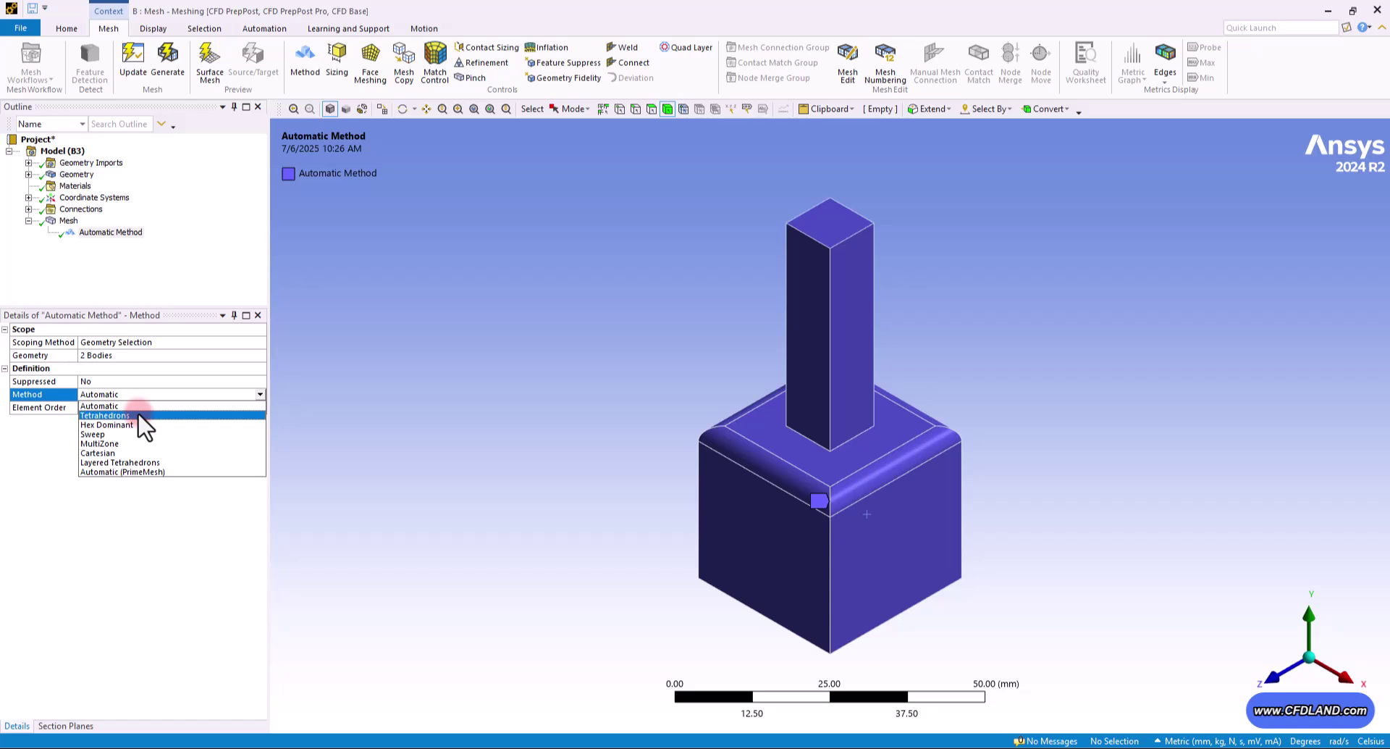
Change the meshing method to Tetrahedrons, regenerate, and select the resulting Patch Conforming Method.
click(116, 415)
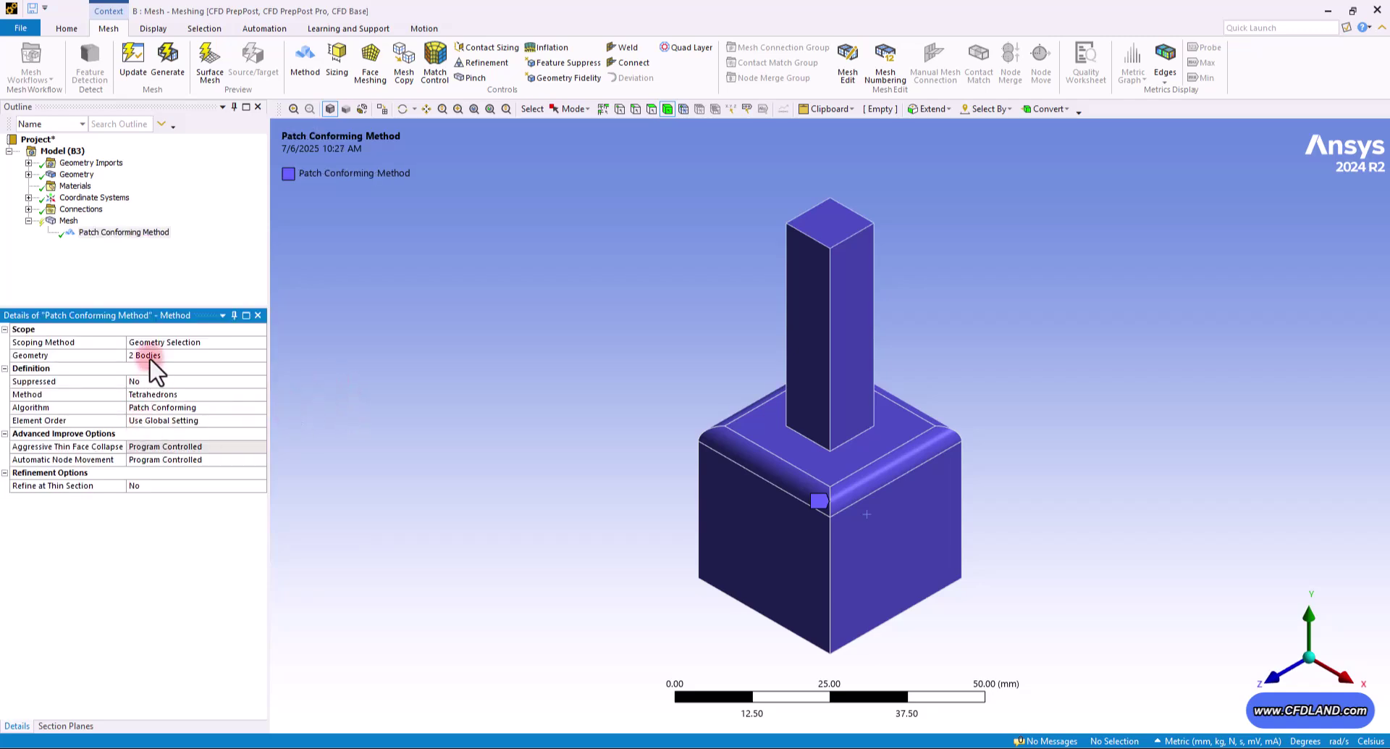
click(179, 62)
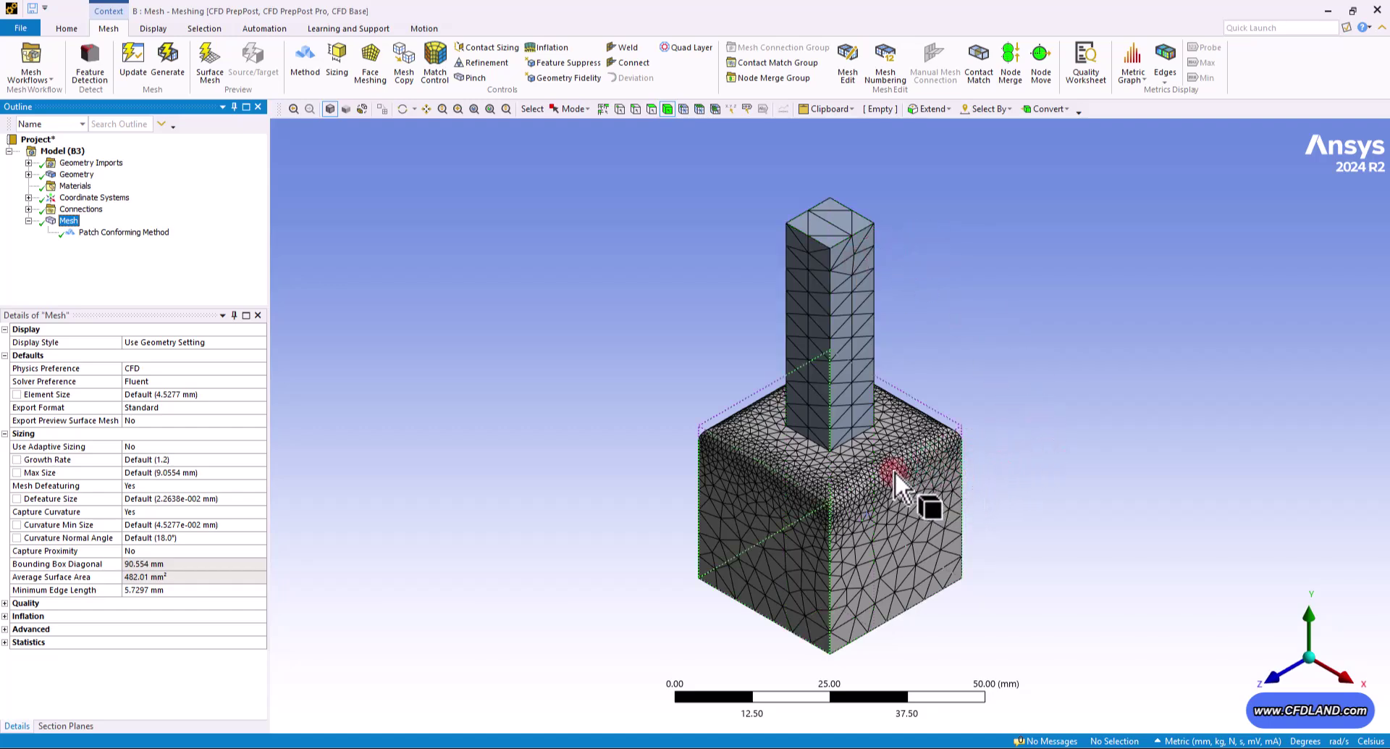
click(1057, 384)
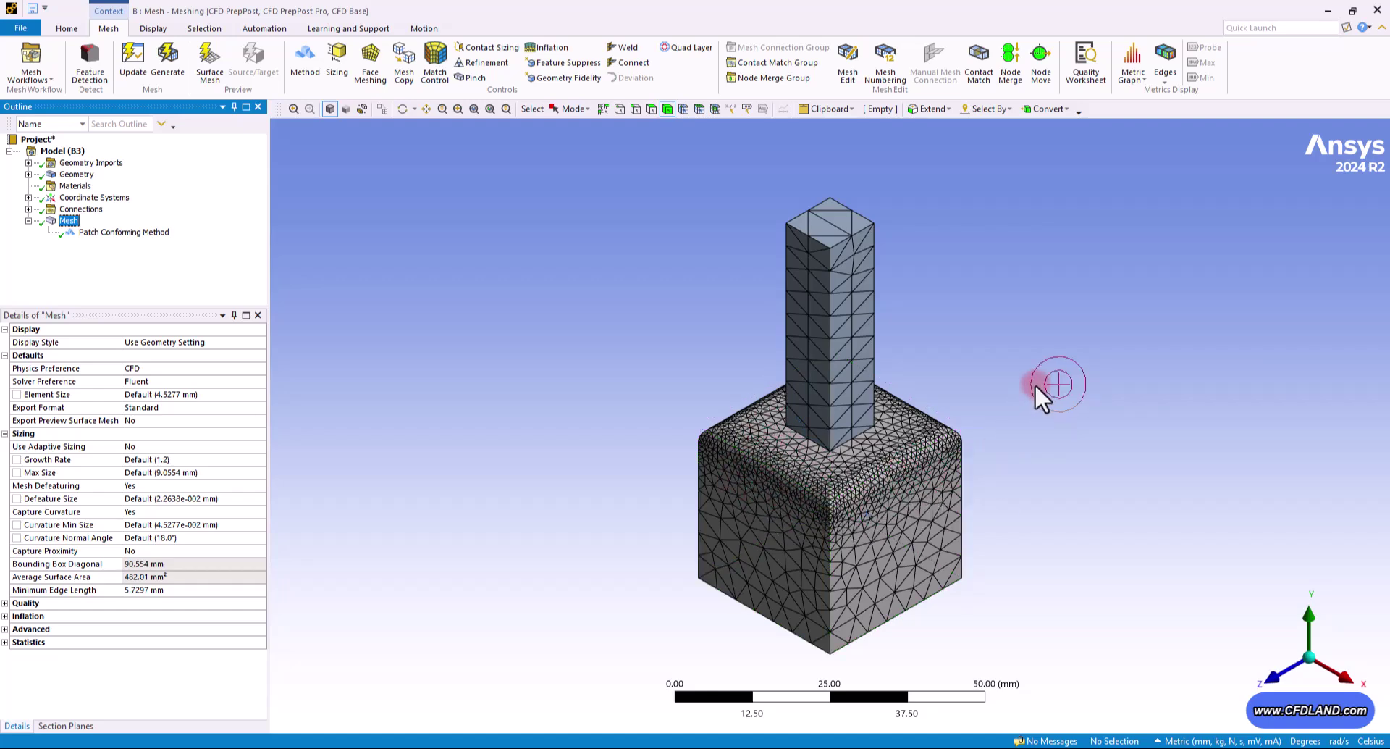
Rescope the Patch Conforming Method to the base block only, excluding the square bar, and regenerate.
click(124, 232)
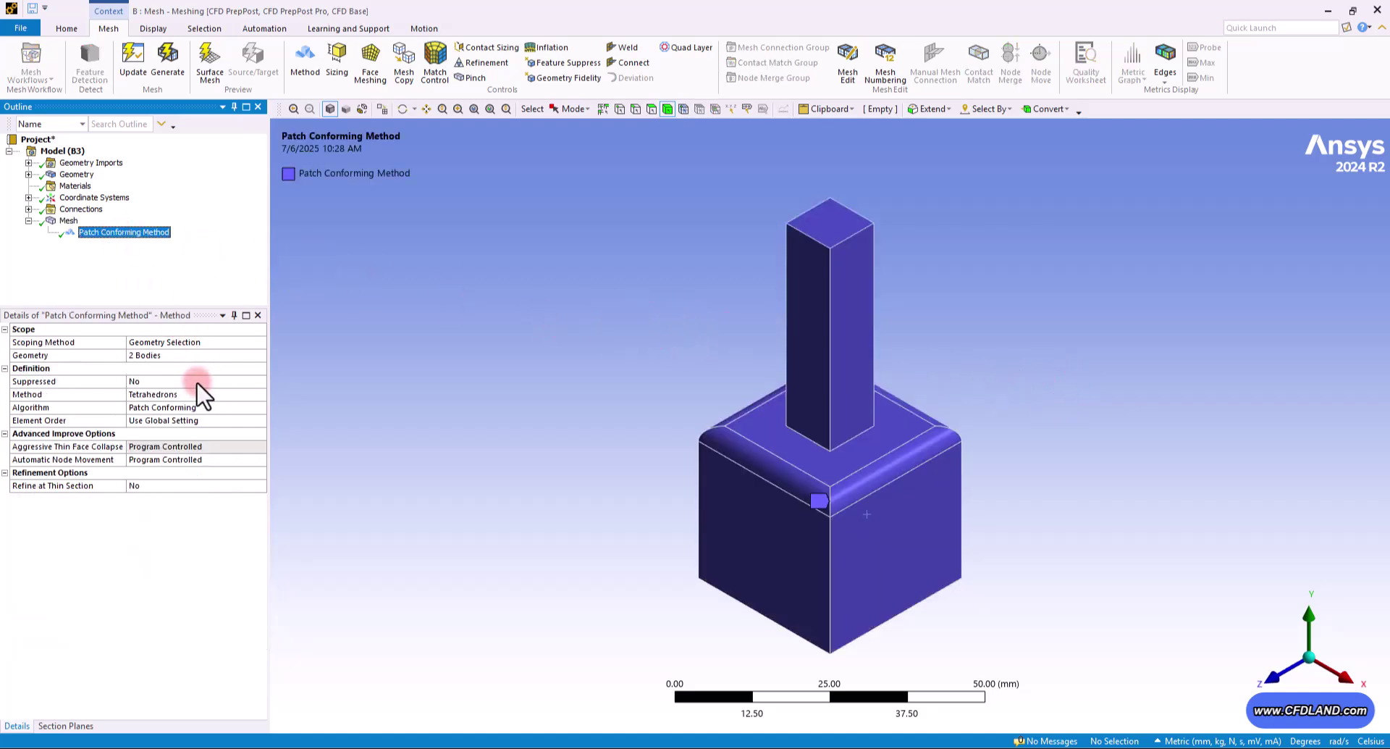
click(187, 355)
ctrl+click(788, 363)
click(163, 355)
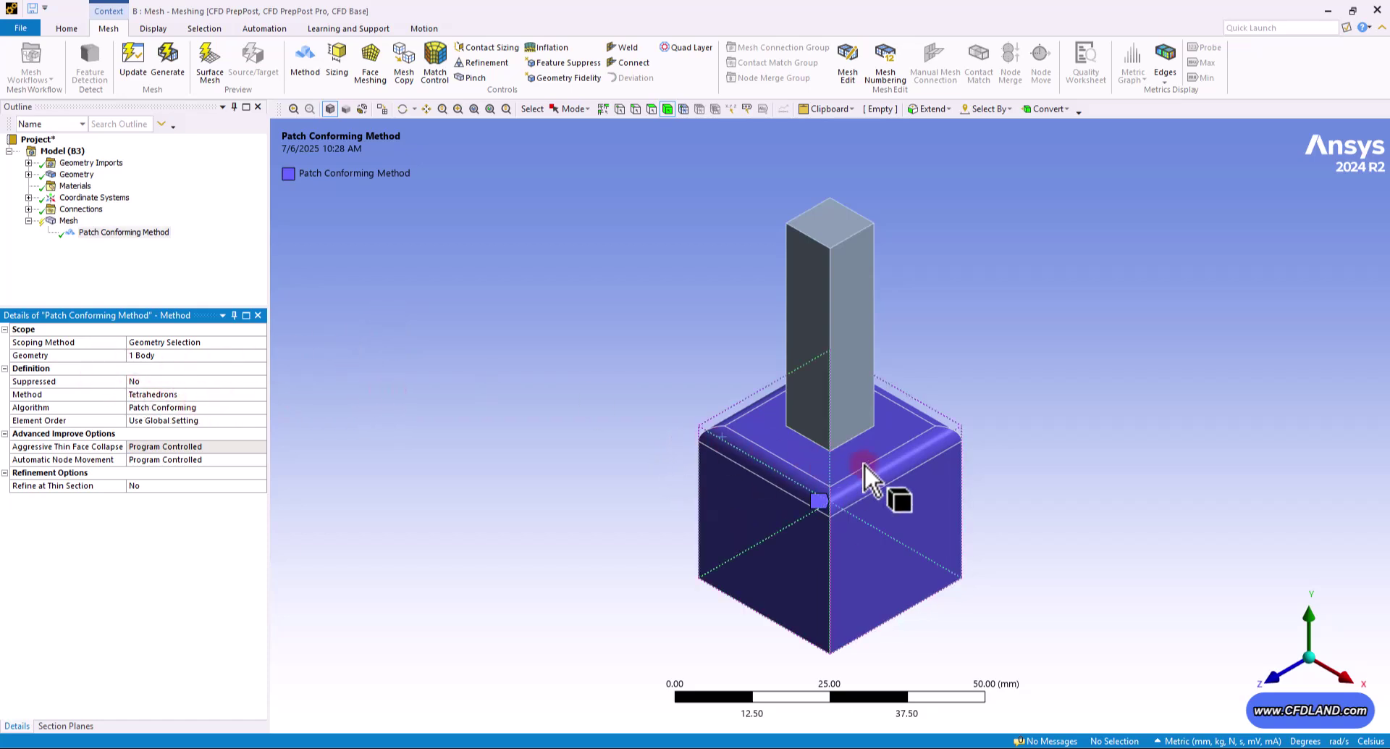
click(168, 63)
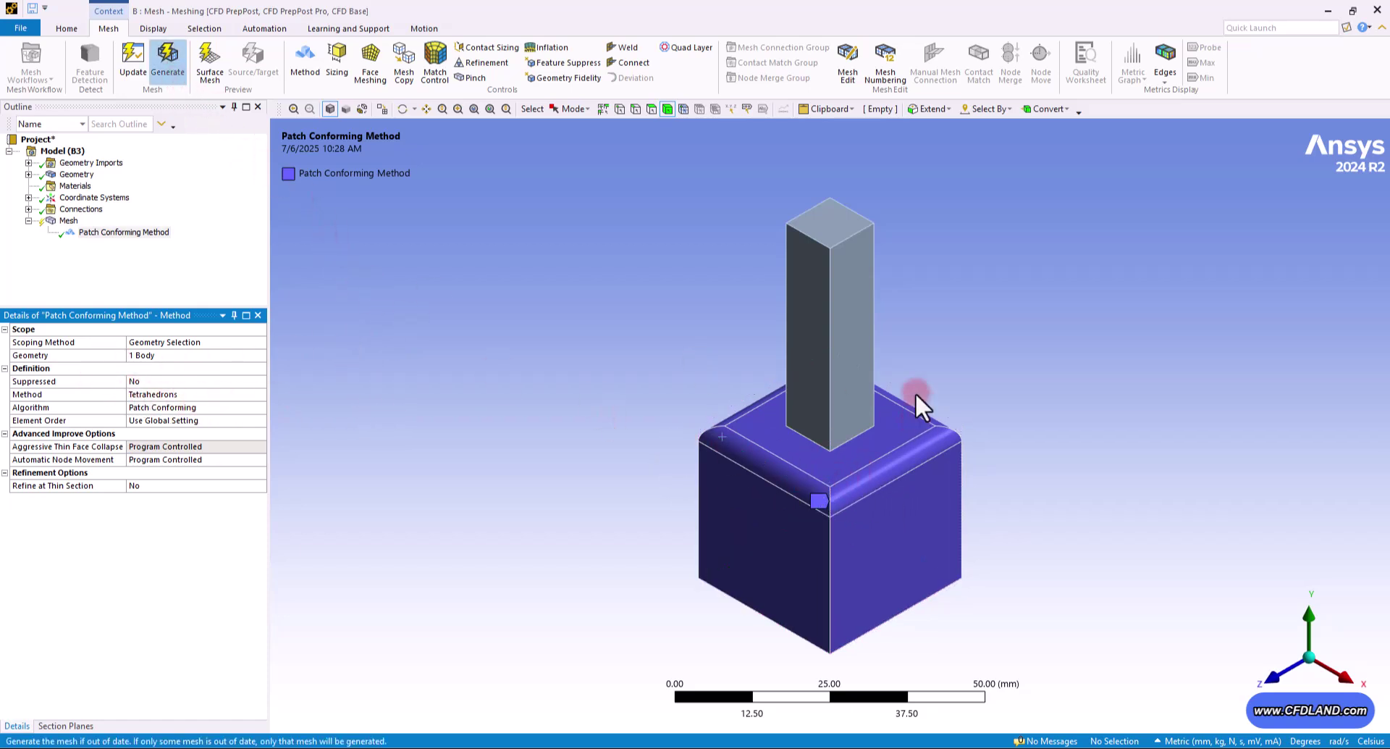
Review the regenerated mesh and the cube's Patch Conforming Method, ending on the Mesh node.
click(67, 221)
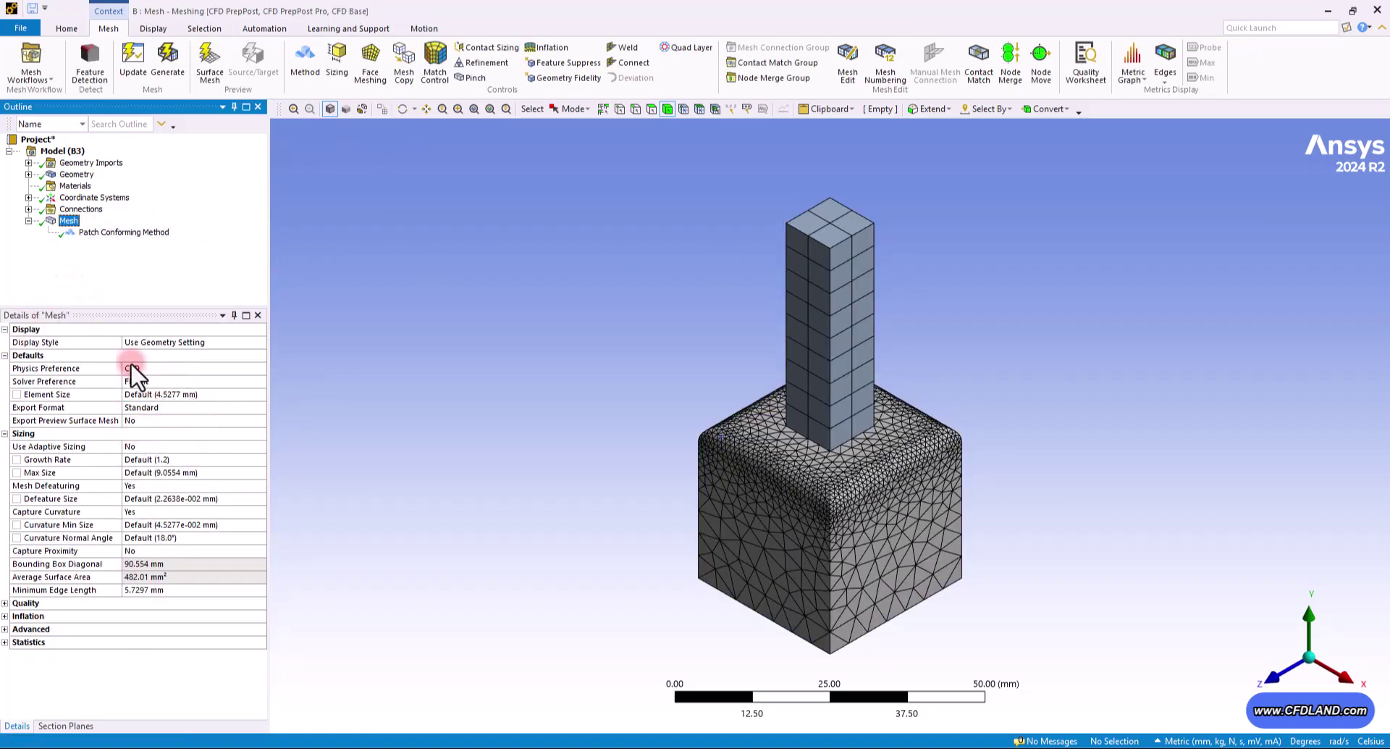
click(109, 232)
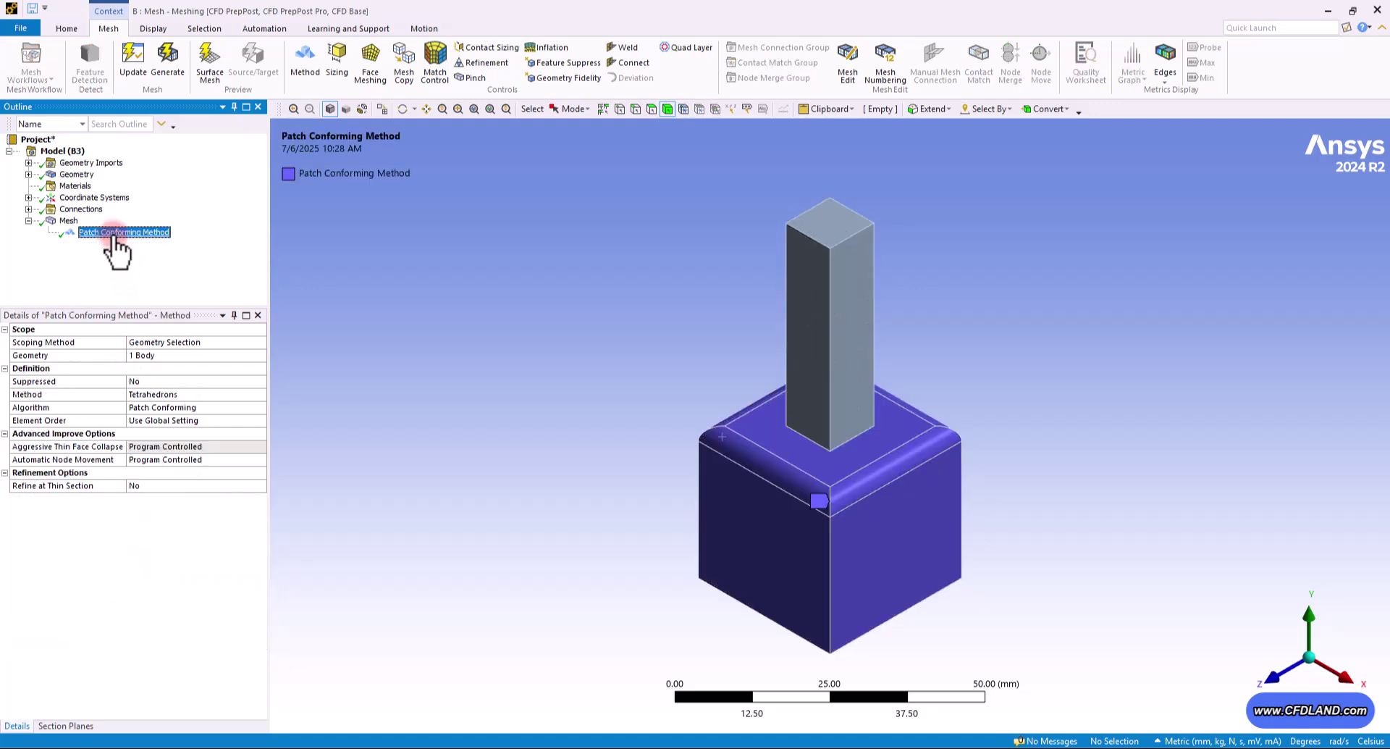
click(67, 221)
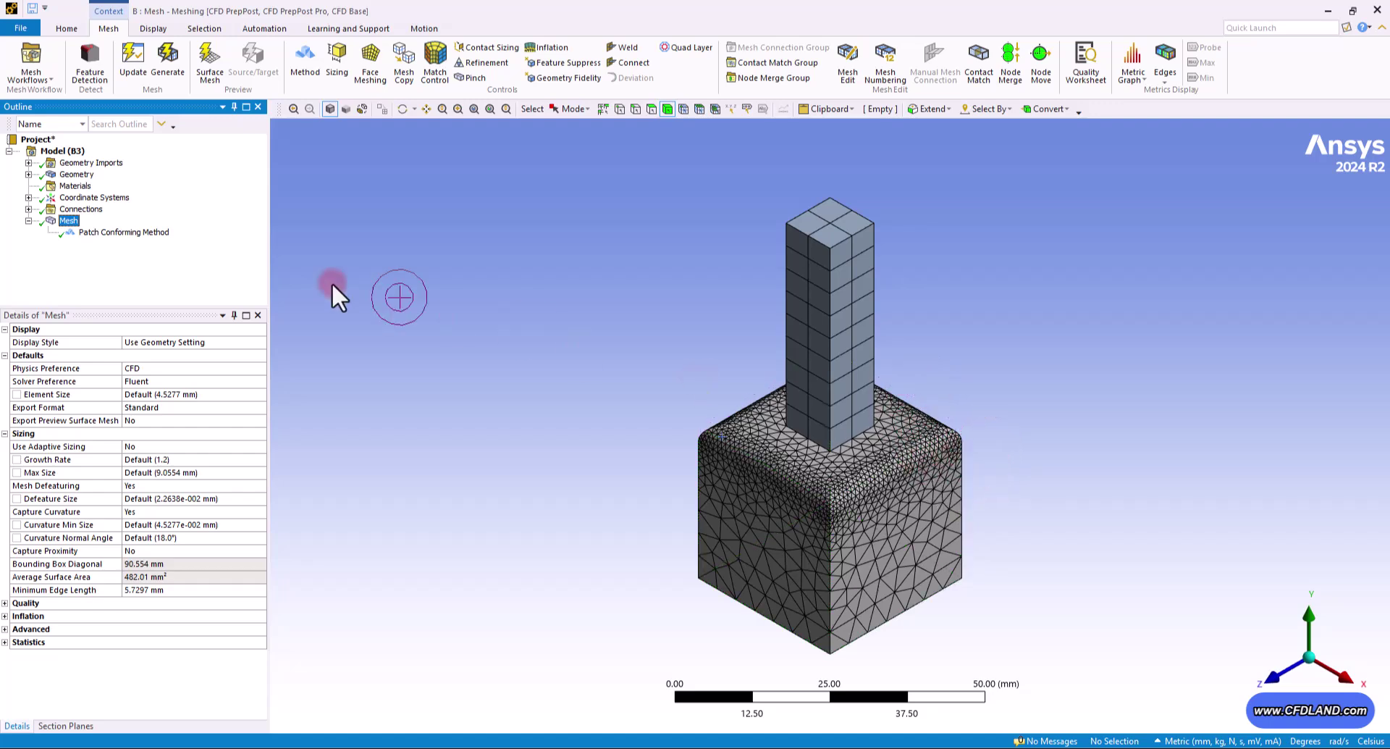
Confirm the Patch Conforming Method is scoped to 1 Body and select its Suppressed property.
click(127, 233)
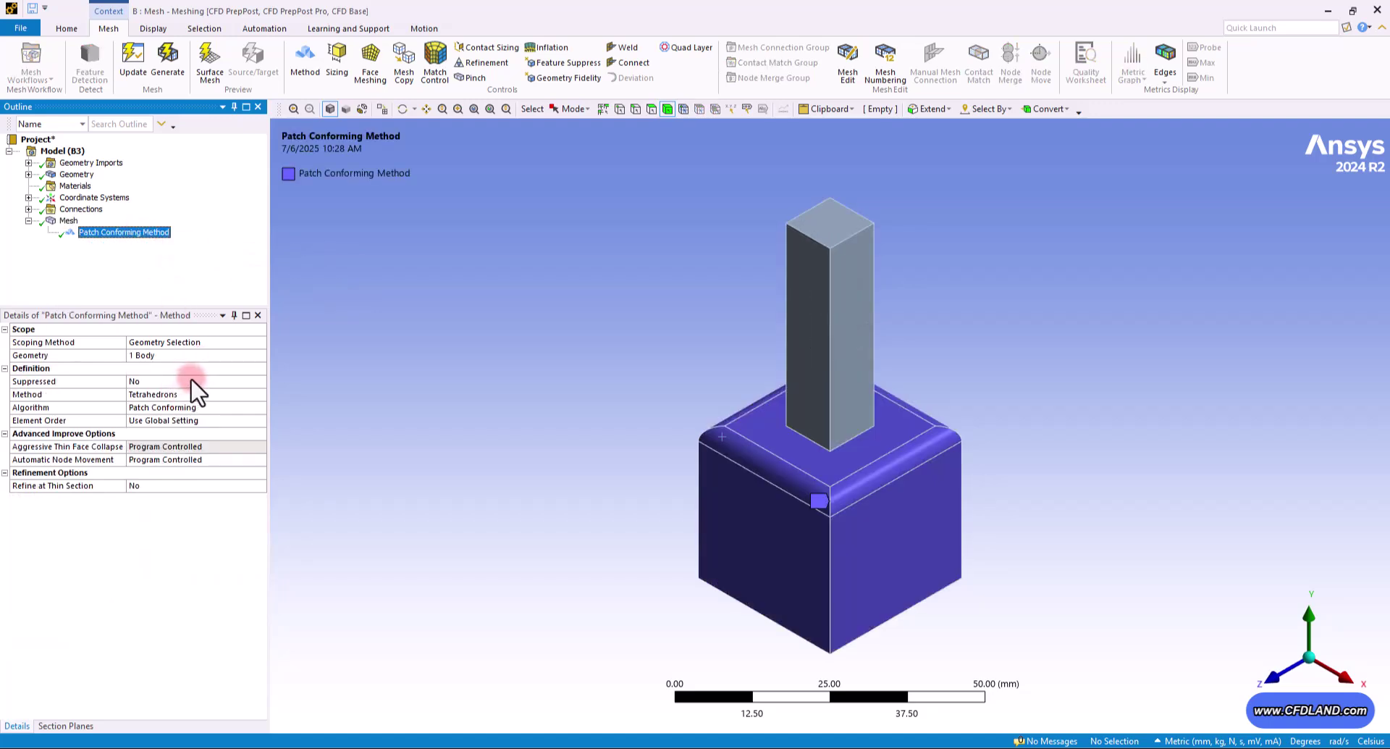
click(48, 334)
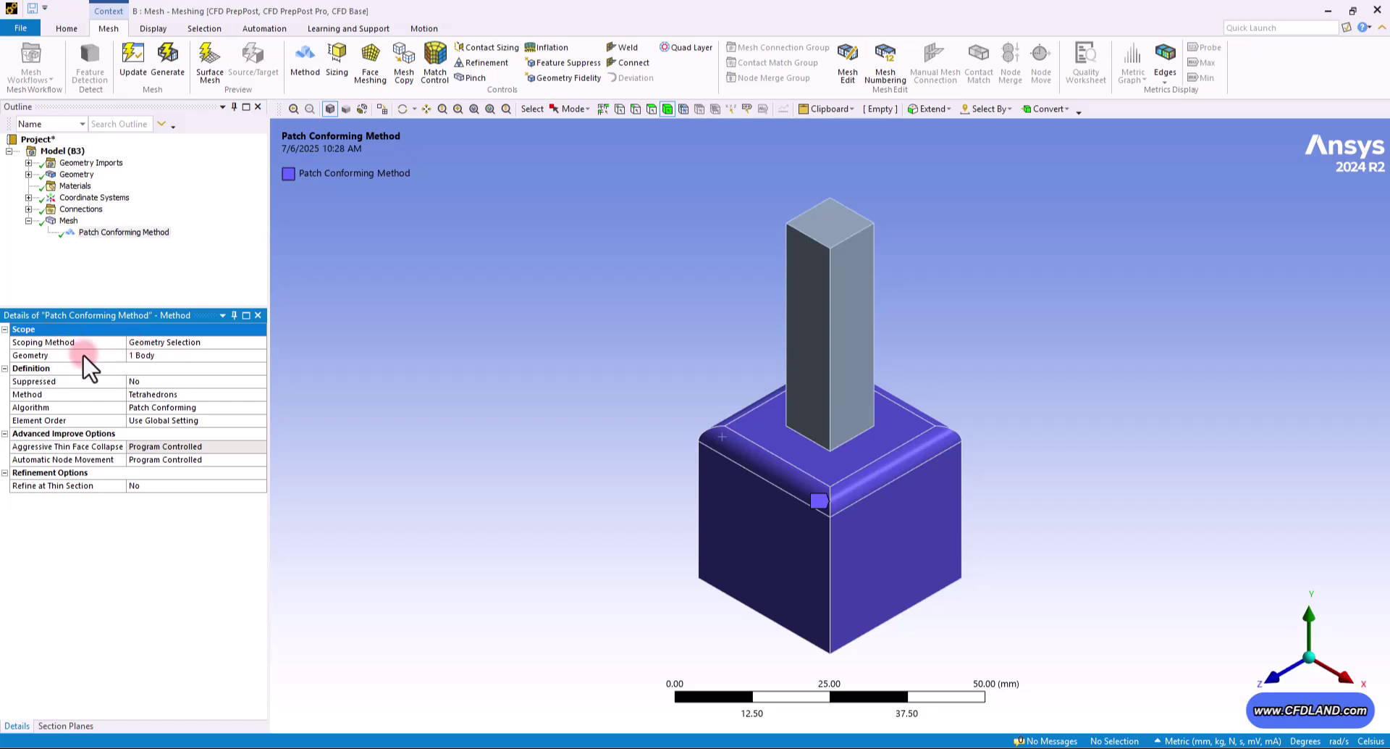
click(123, 356)
click(194, 358)
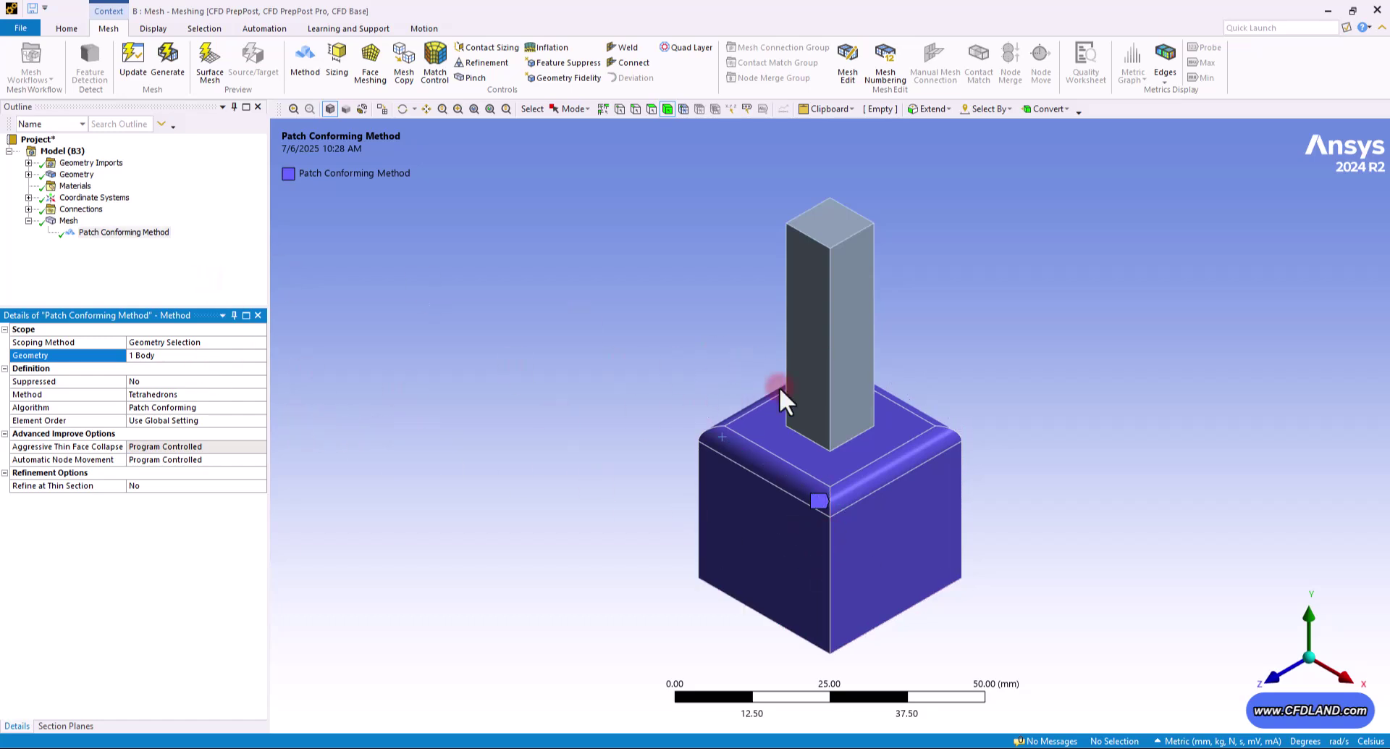
click(591, 456)
click(82, 381)
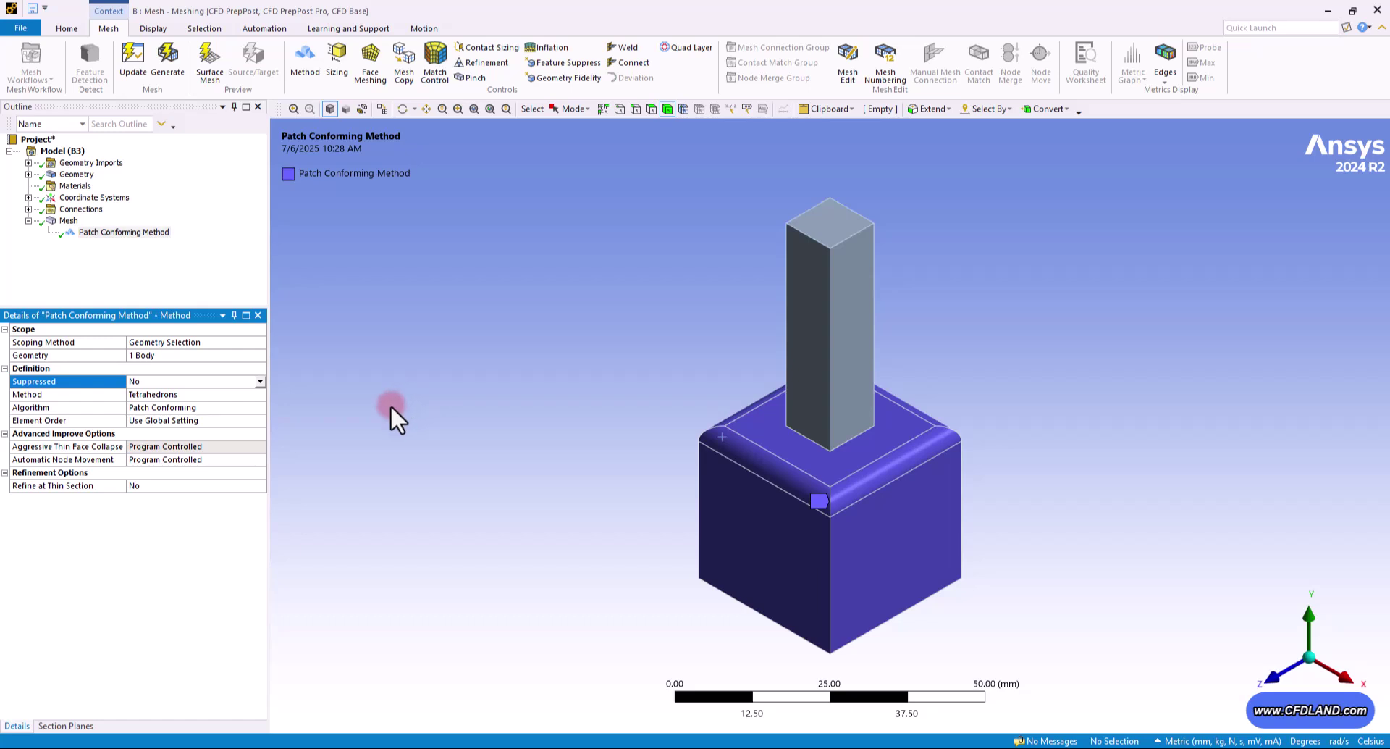
Suppress the Patch Conforming Method, regenerate, and view the resulting cube mesh.
click(259, 381)
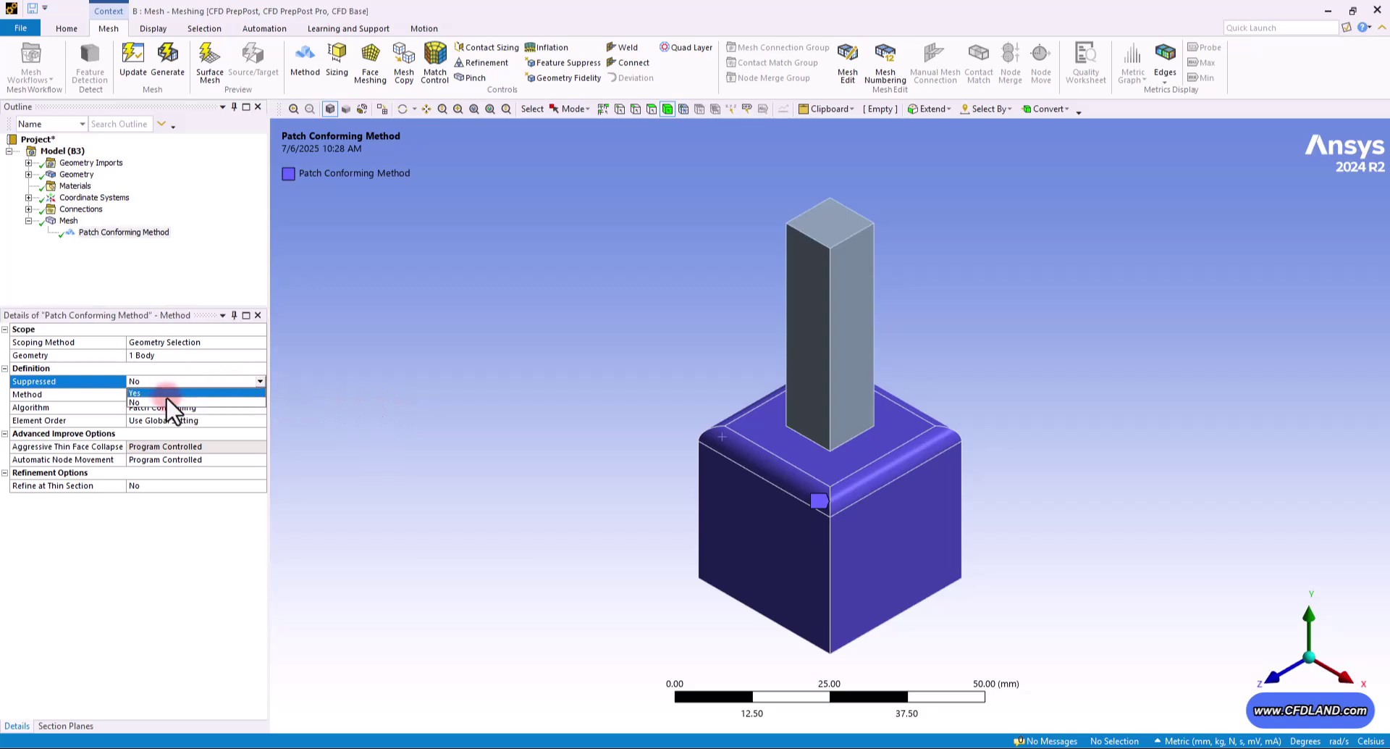
click(167, 395)
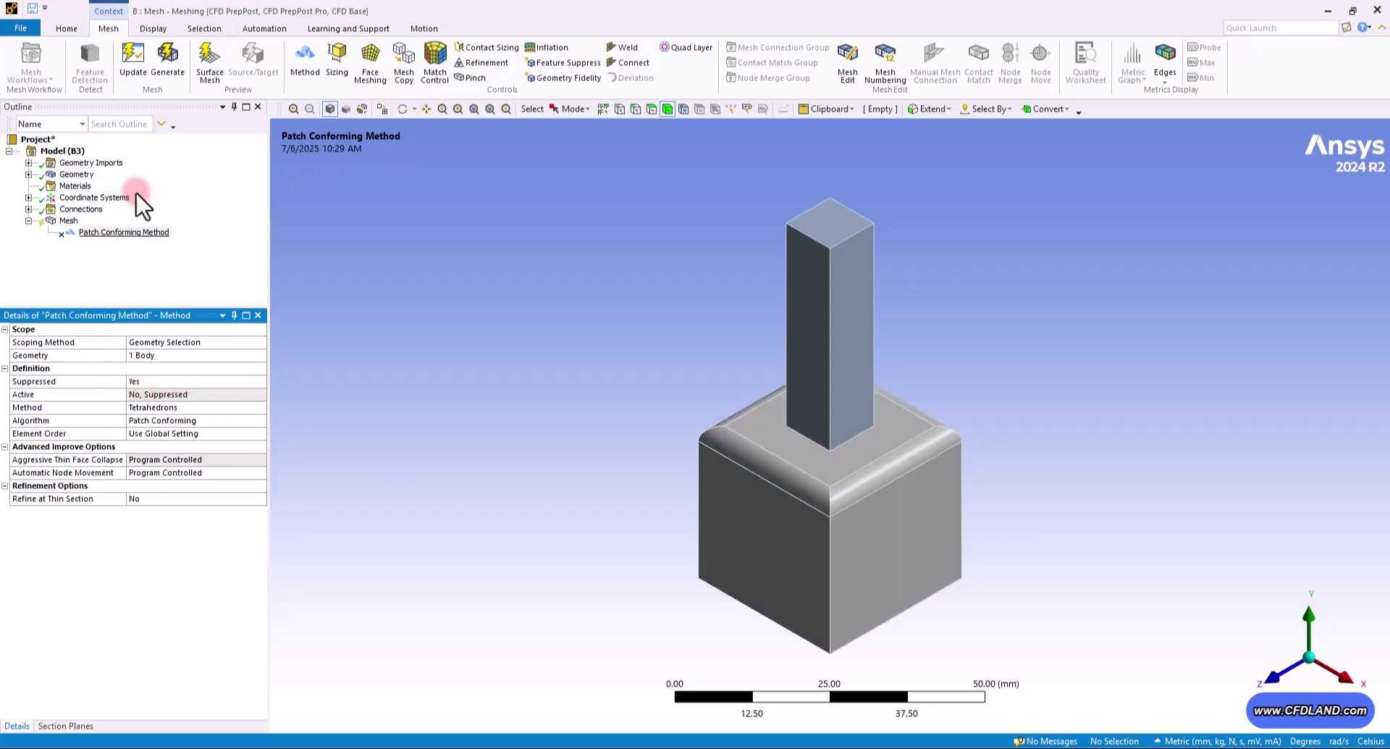
click(168, 62)
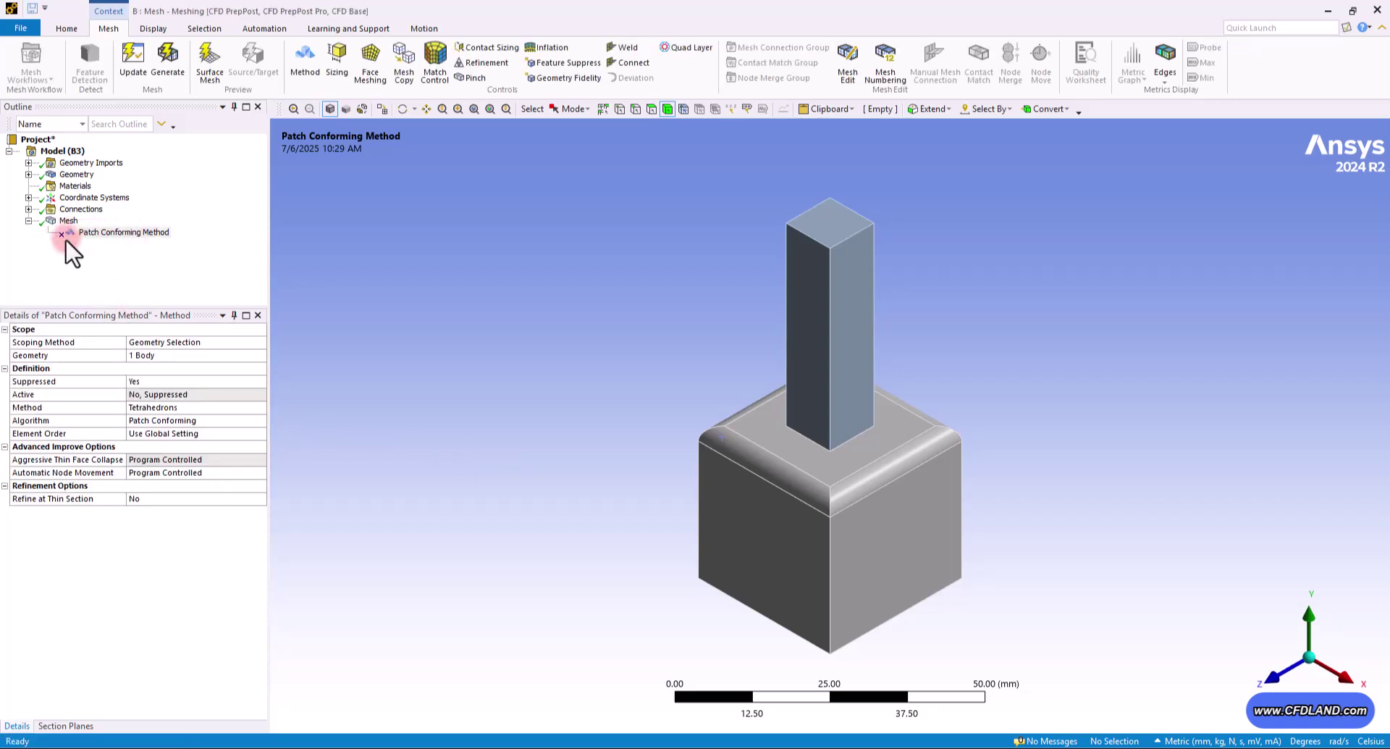
click(68, 220)
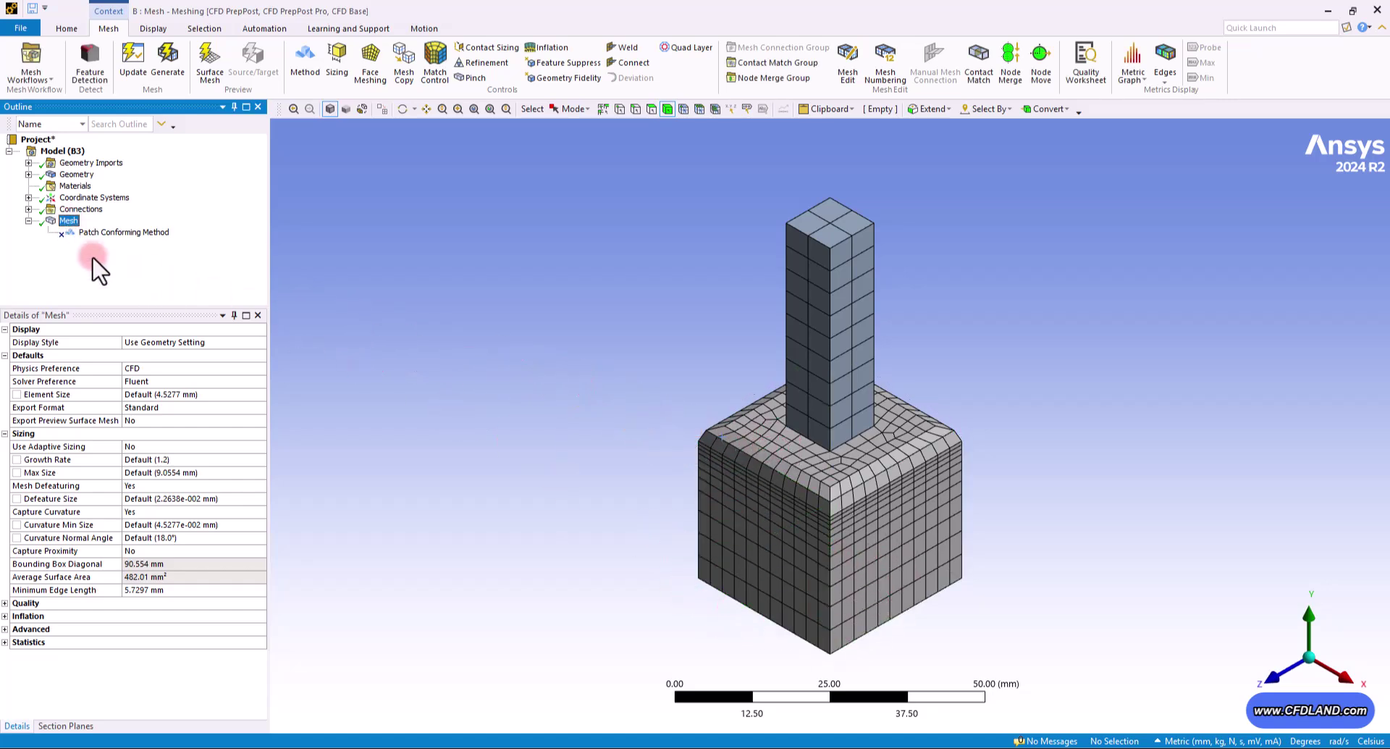
Set the Patch Conforming Method's Suppressed property back to No.
click(115, 232)
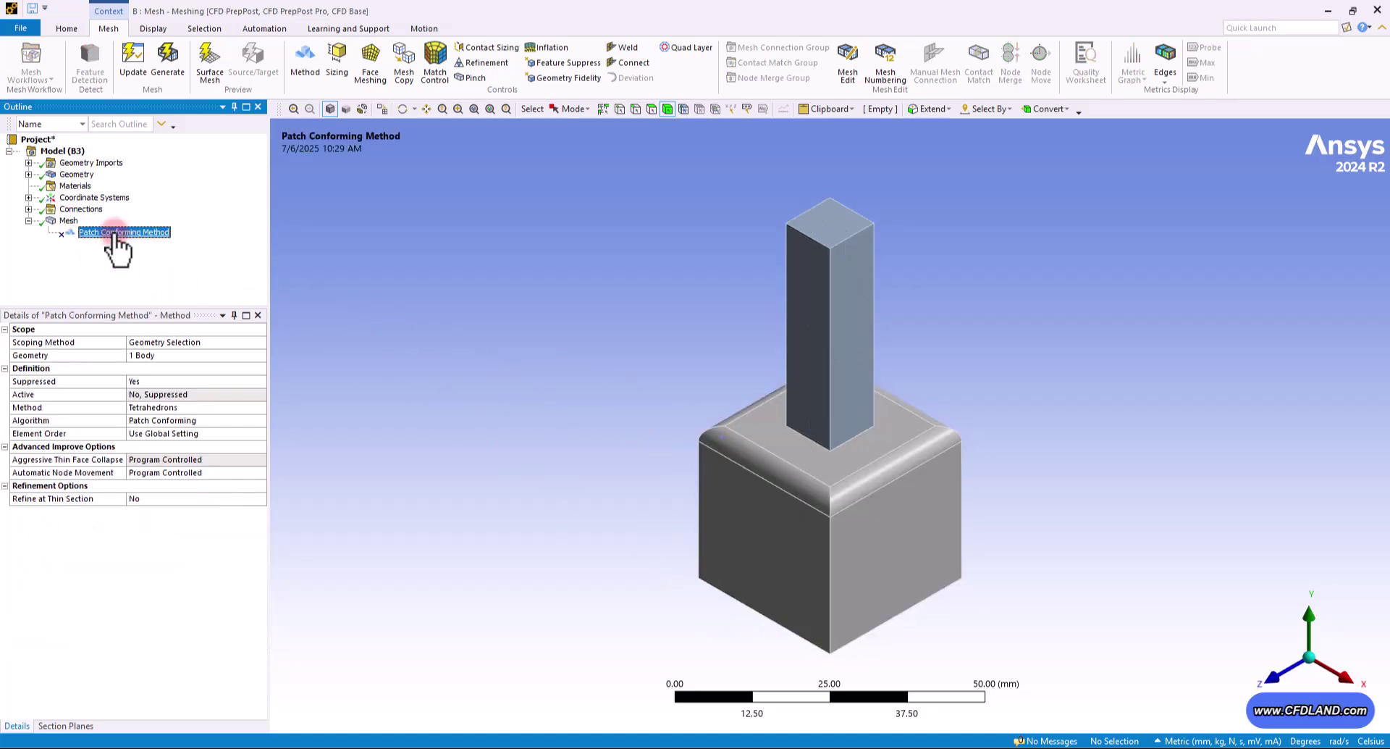
click(226, 382)
click(259, 382)
click(167, 406)
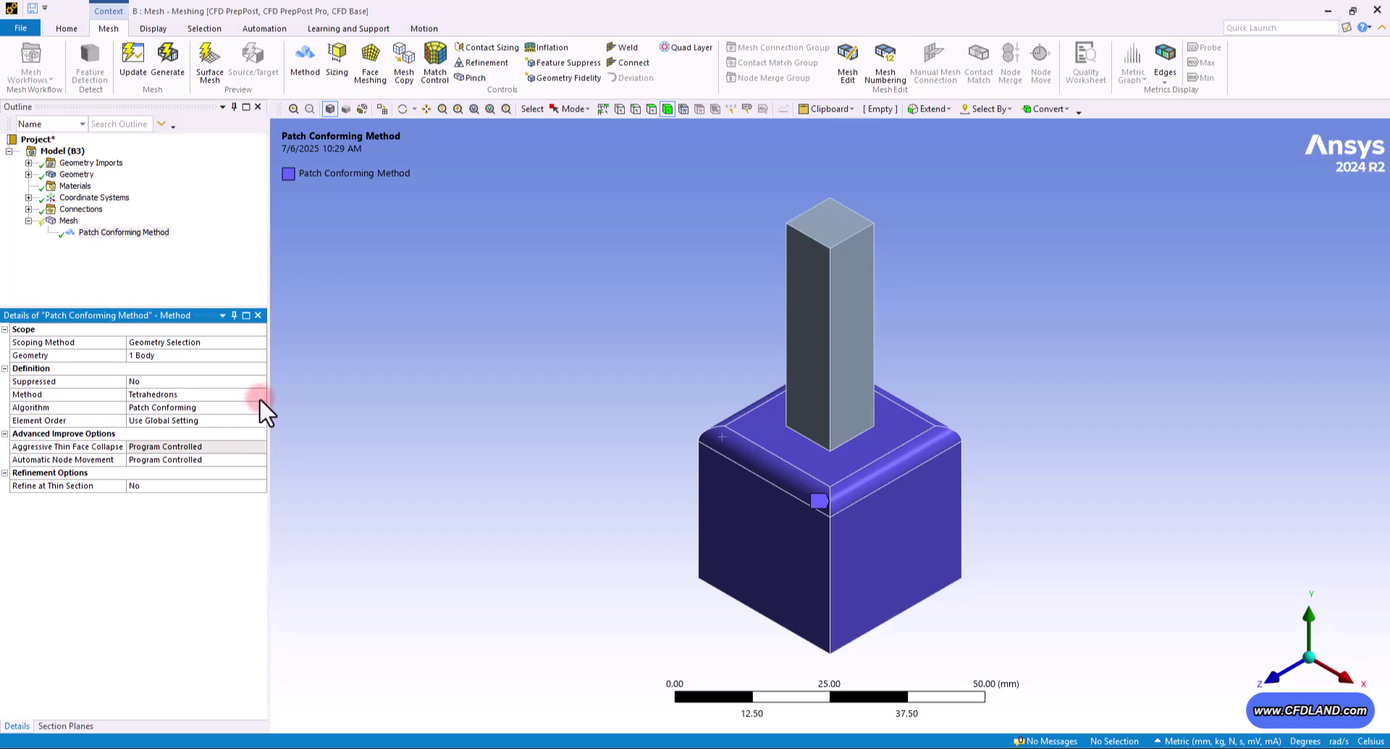
click(257, 395)
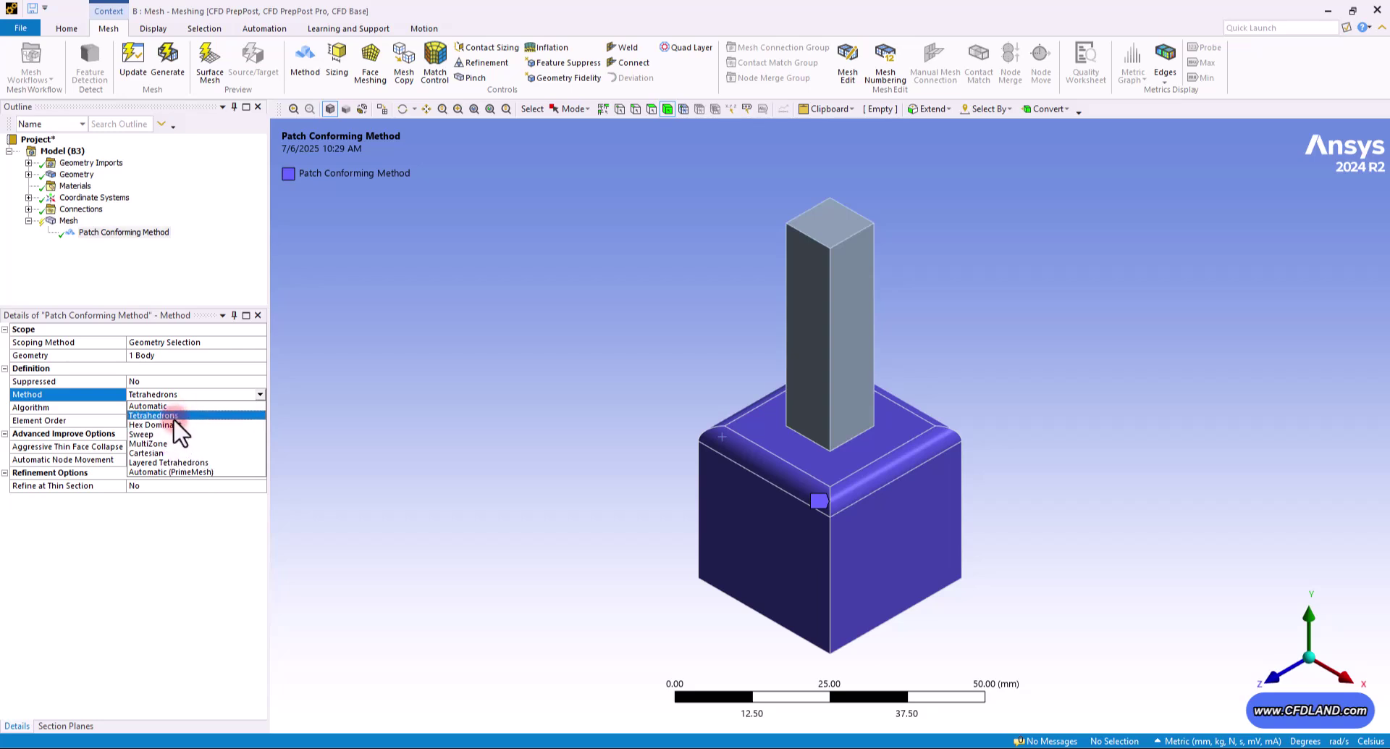
click(174, 416)
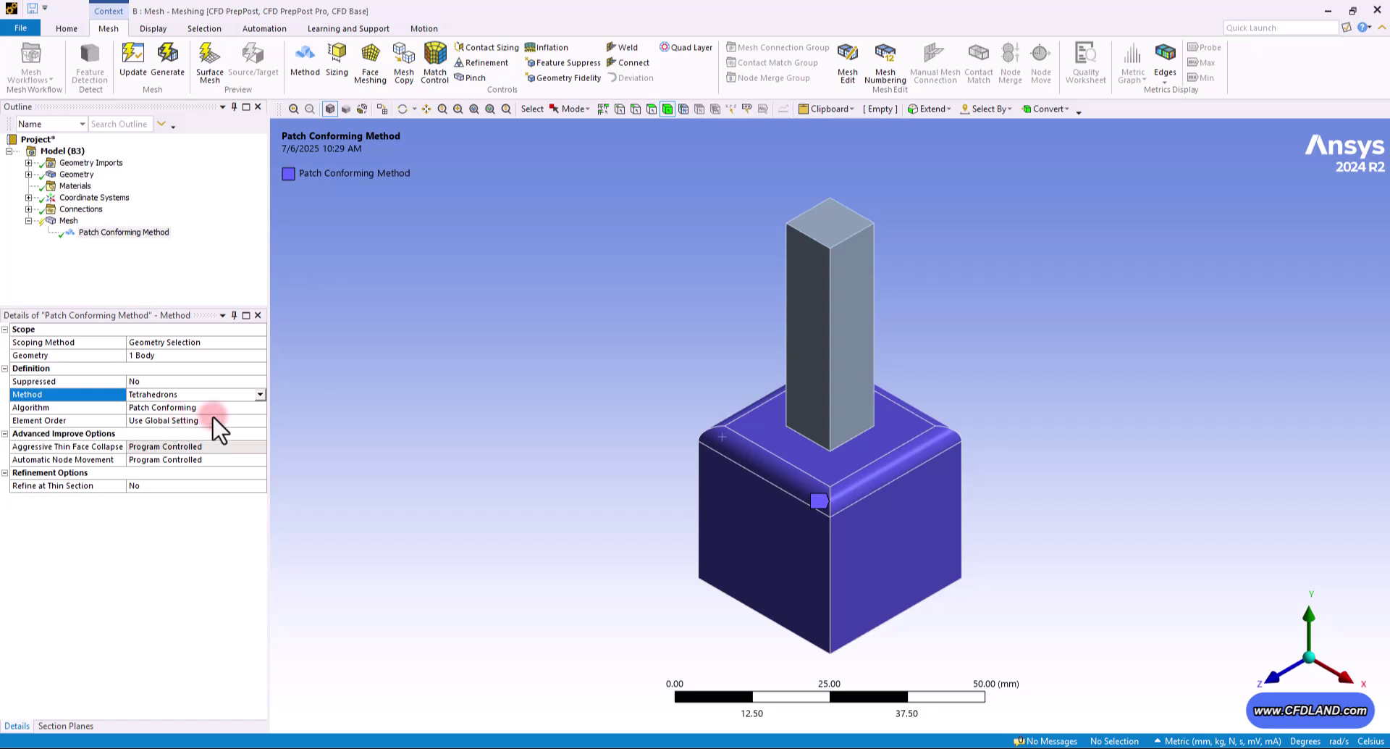
Change the block method's tetrahedral Algorithm to Patch Independent.
click(261, 408)
click(260, 407)
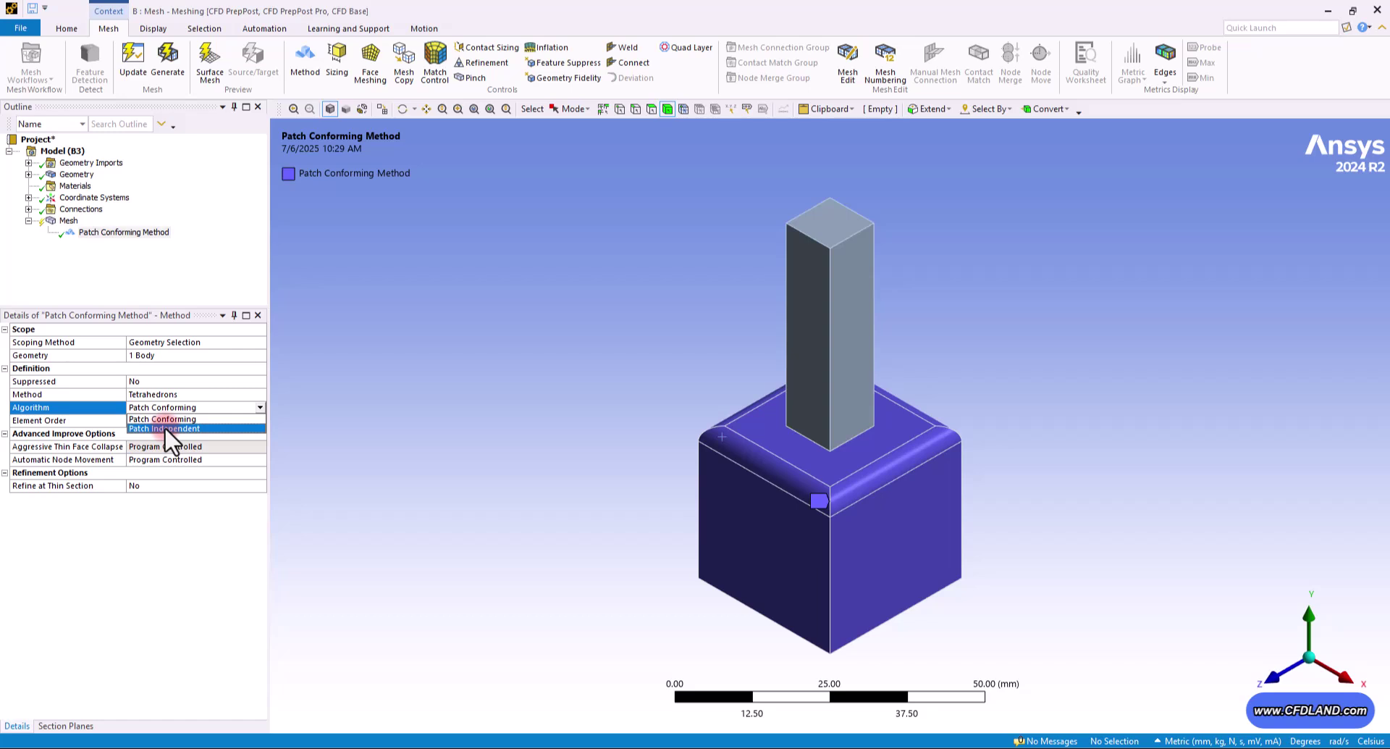
click(165, 429)
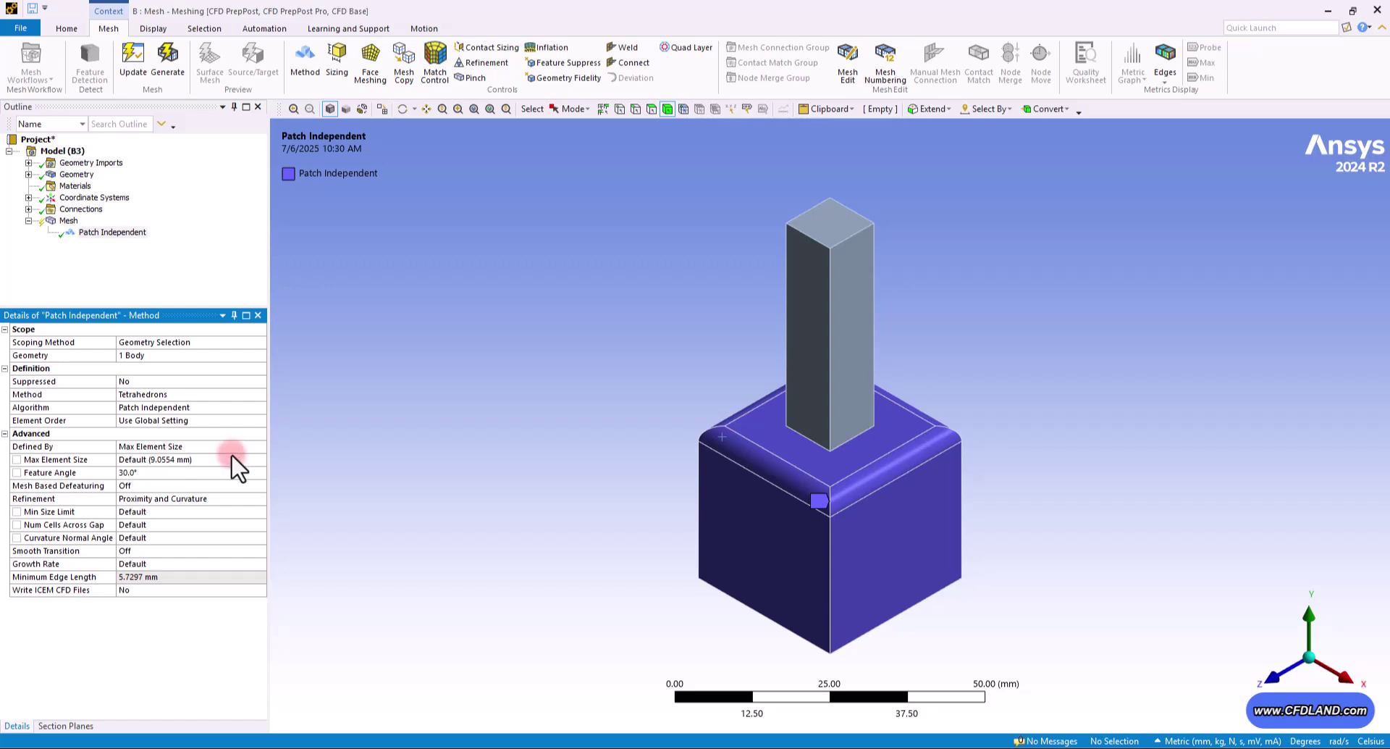
Keep the method's element size Defined By Max Element Size and check that setting.
click(253, 449)
click(259, 446)
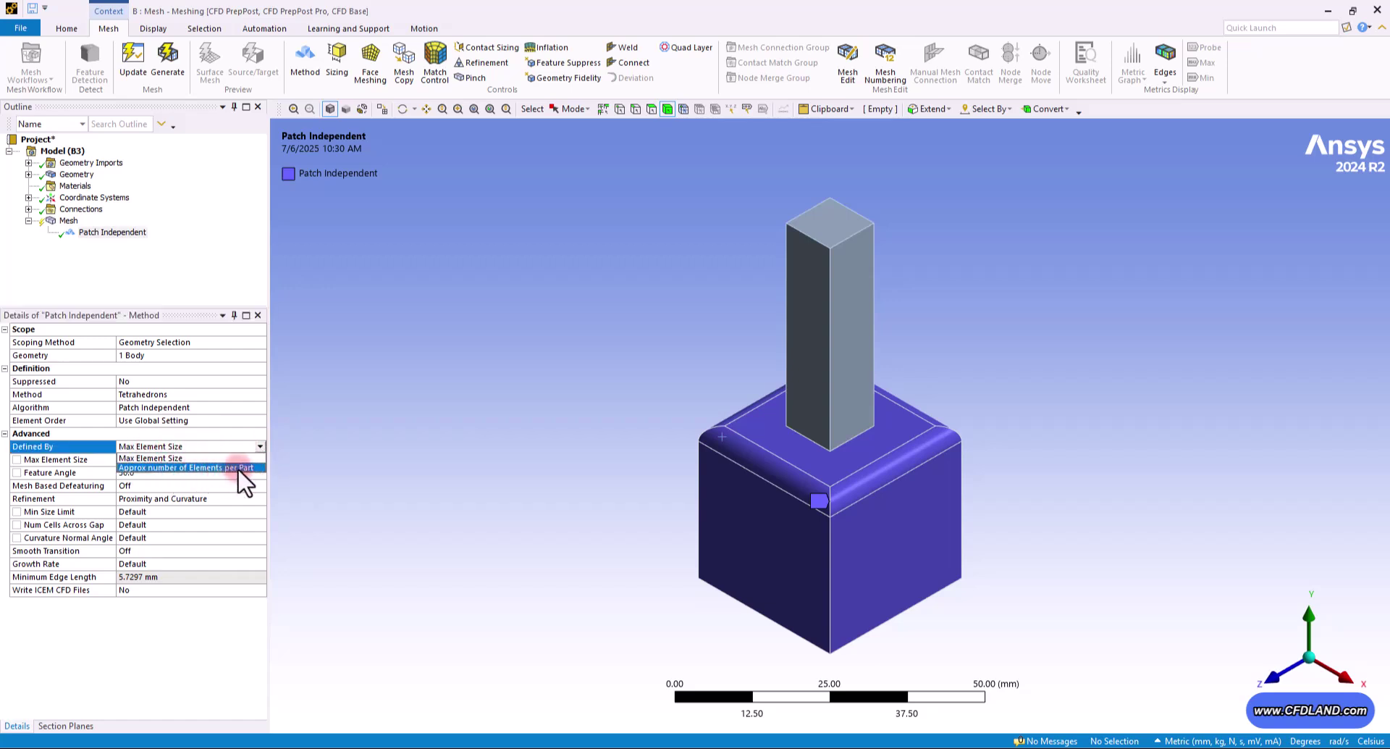
click(178, 459)
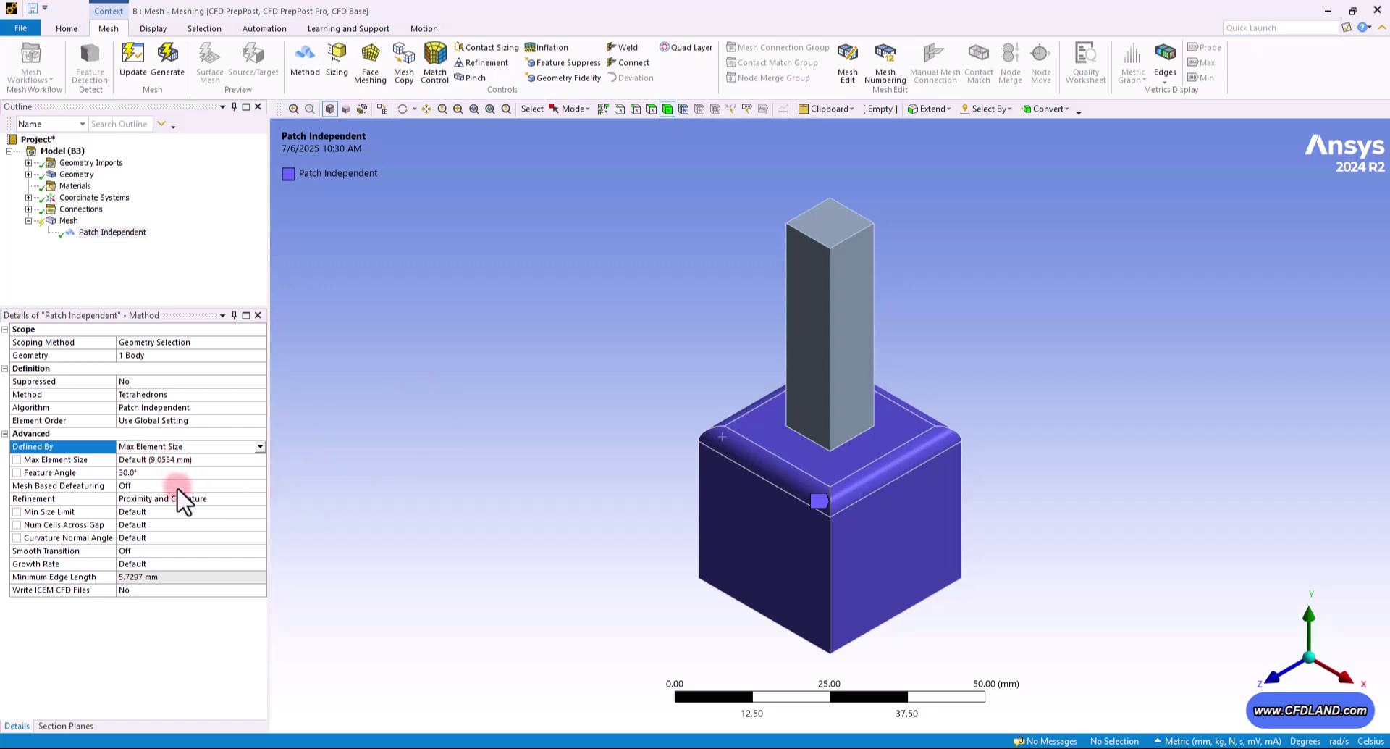
click(80, 460)
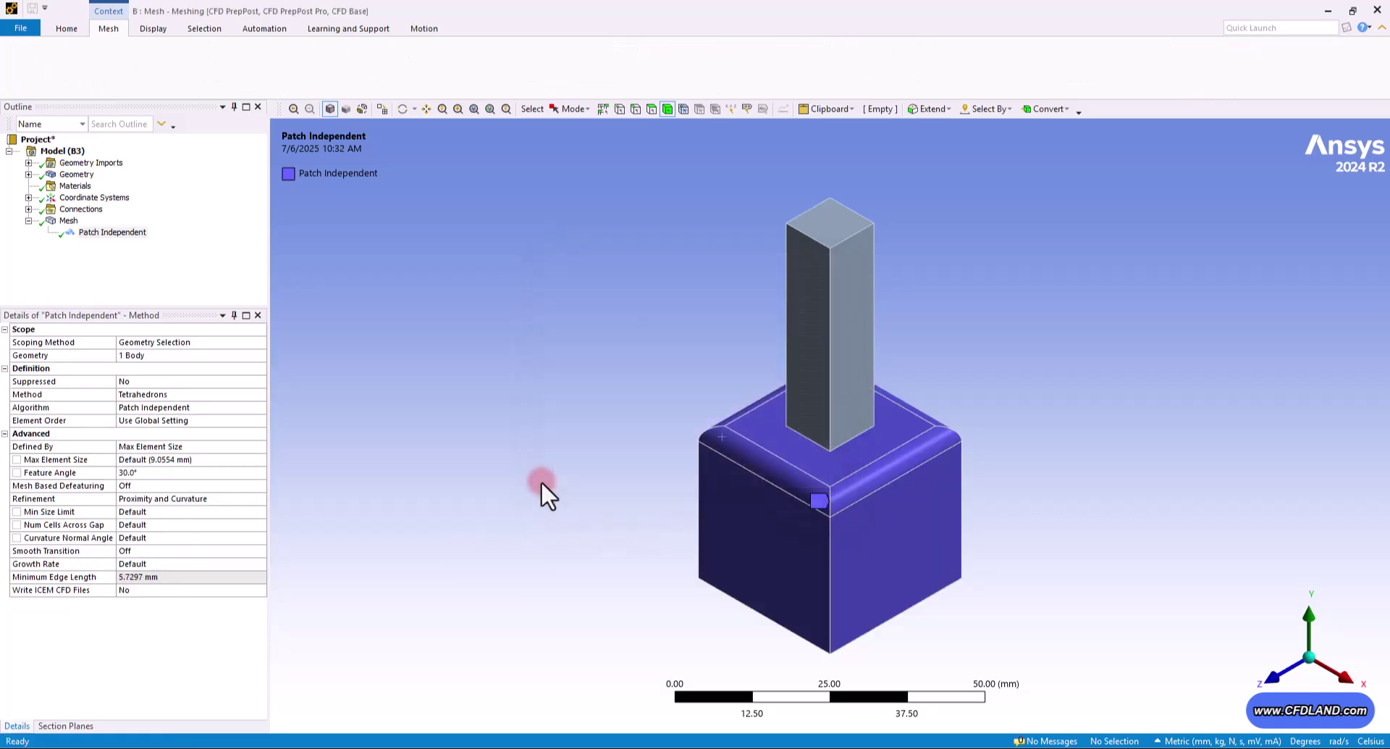
Show the Patch Independent mesh and set the global Max Size to 5.0 mm.
click(49, 211)
click(49, 220)
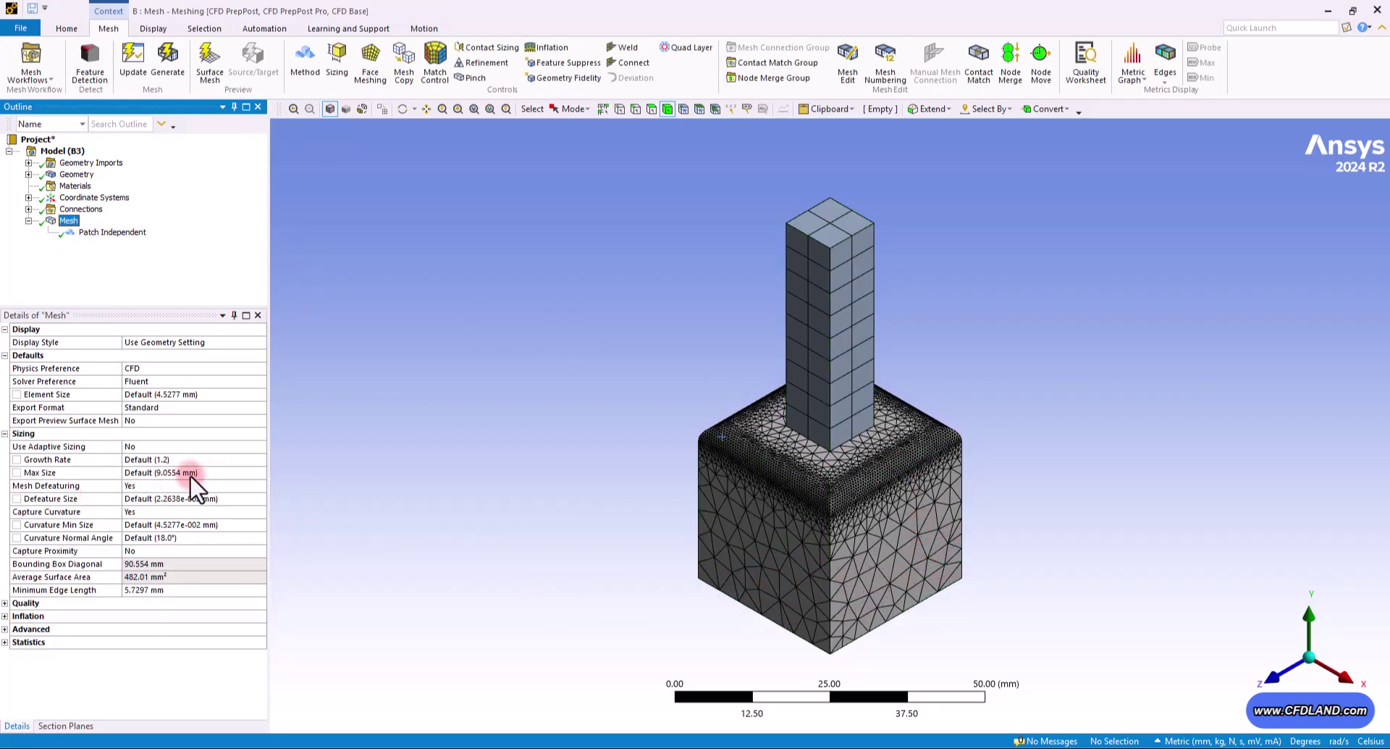
click(192, 474)
click(190, 472)
text(5)
click(322, 471)
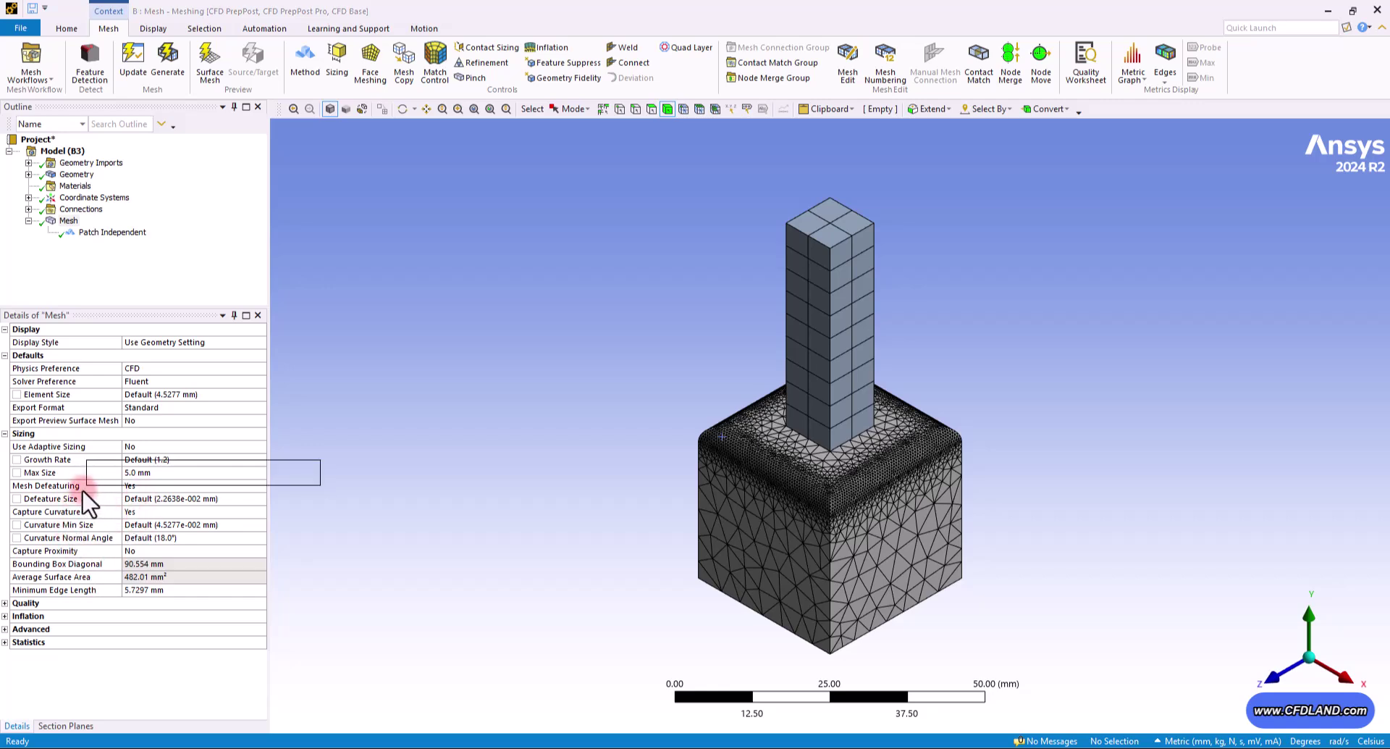
Check the Curvature Min Size and keep Capture Proximity set to No.
click(319, 490)
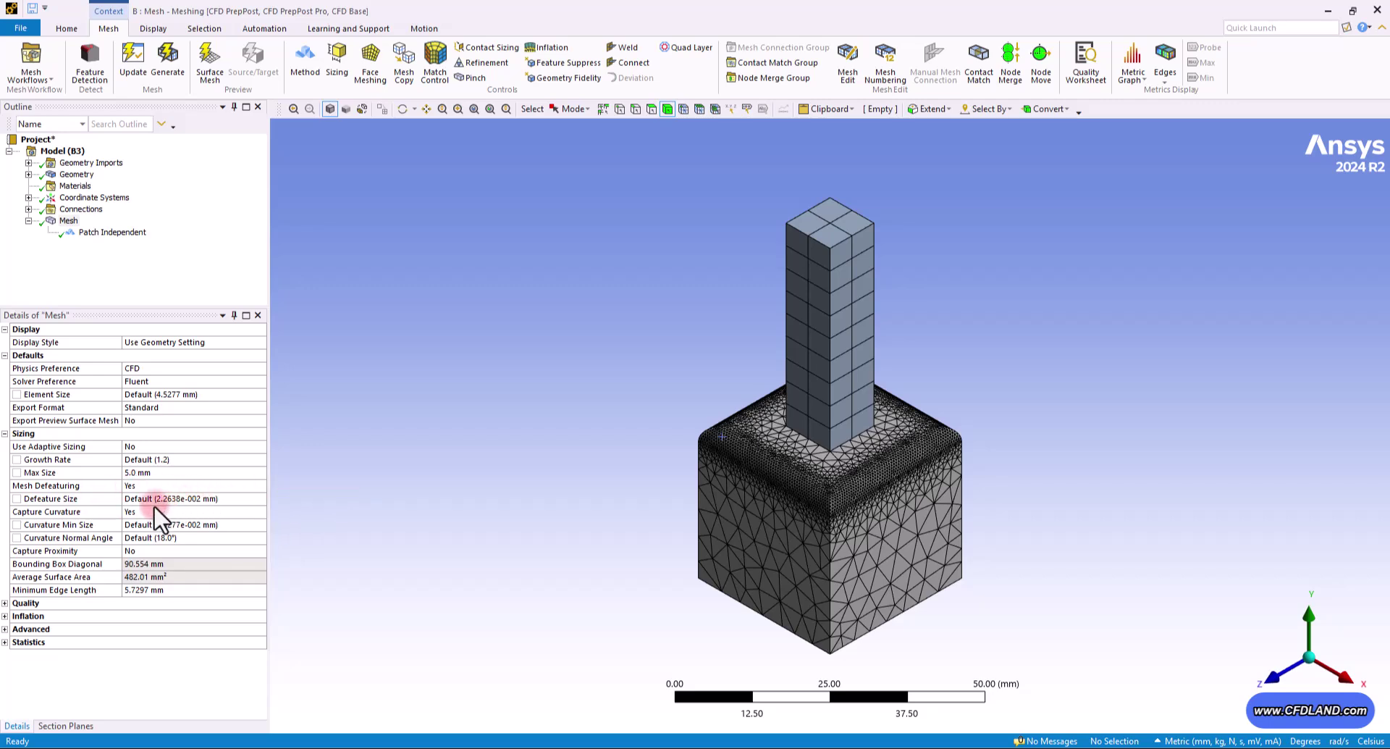
click(87, 527)
click(76, 552)
click(142, 552)
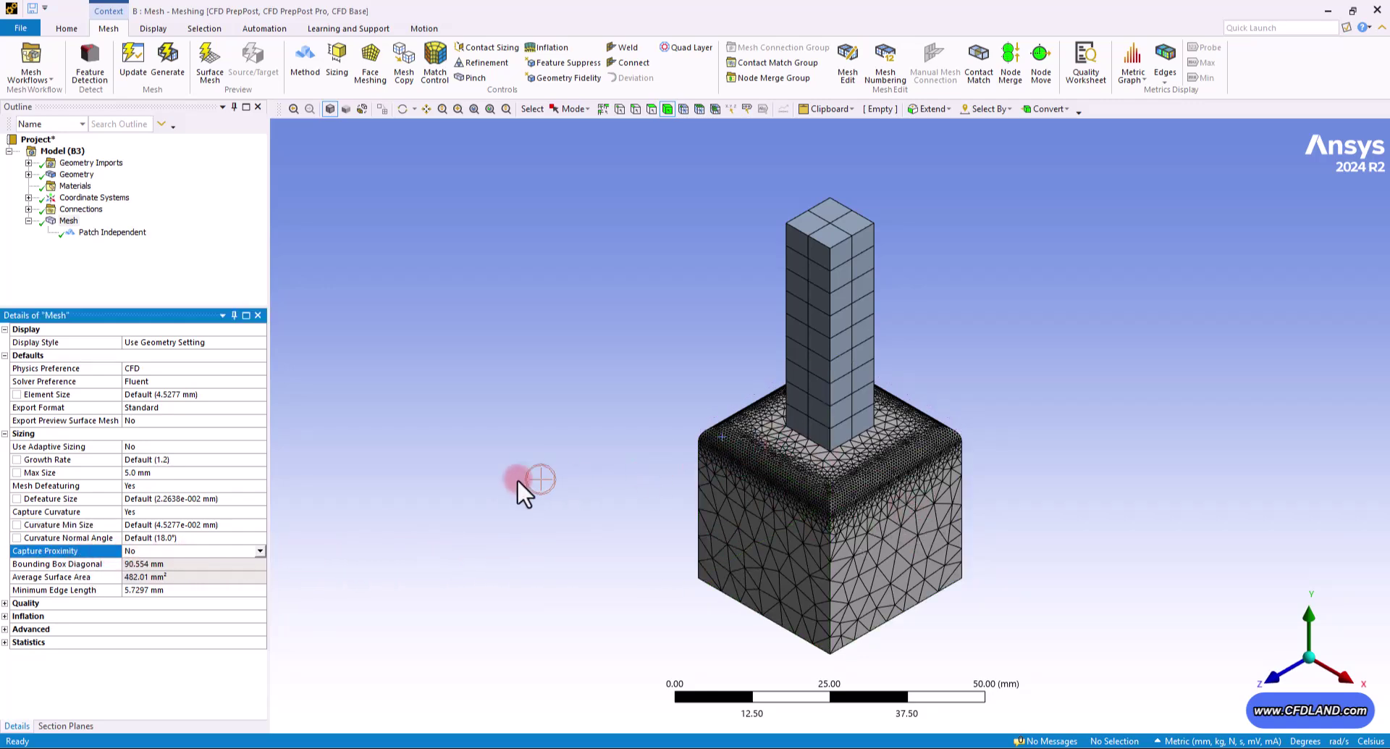
click(346, 482)
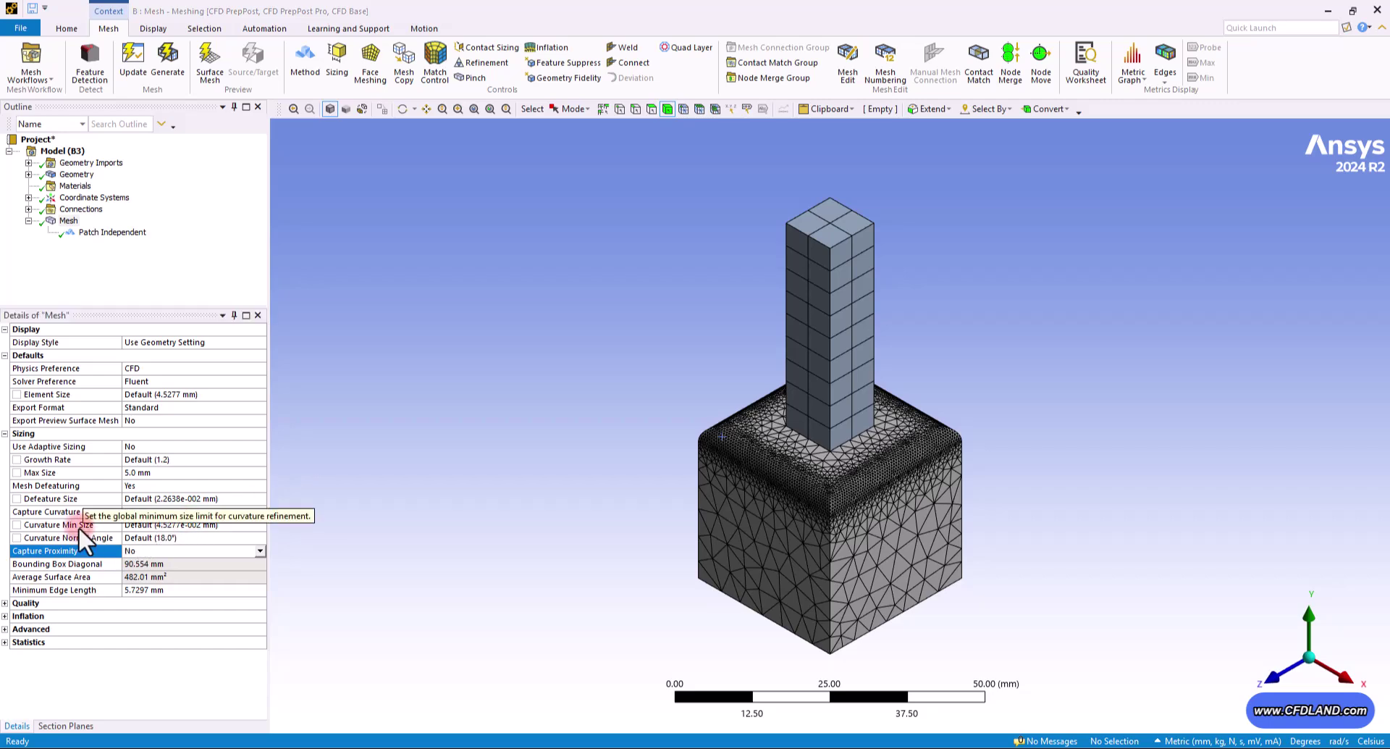
click(315, 478)
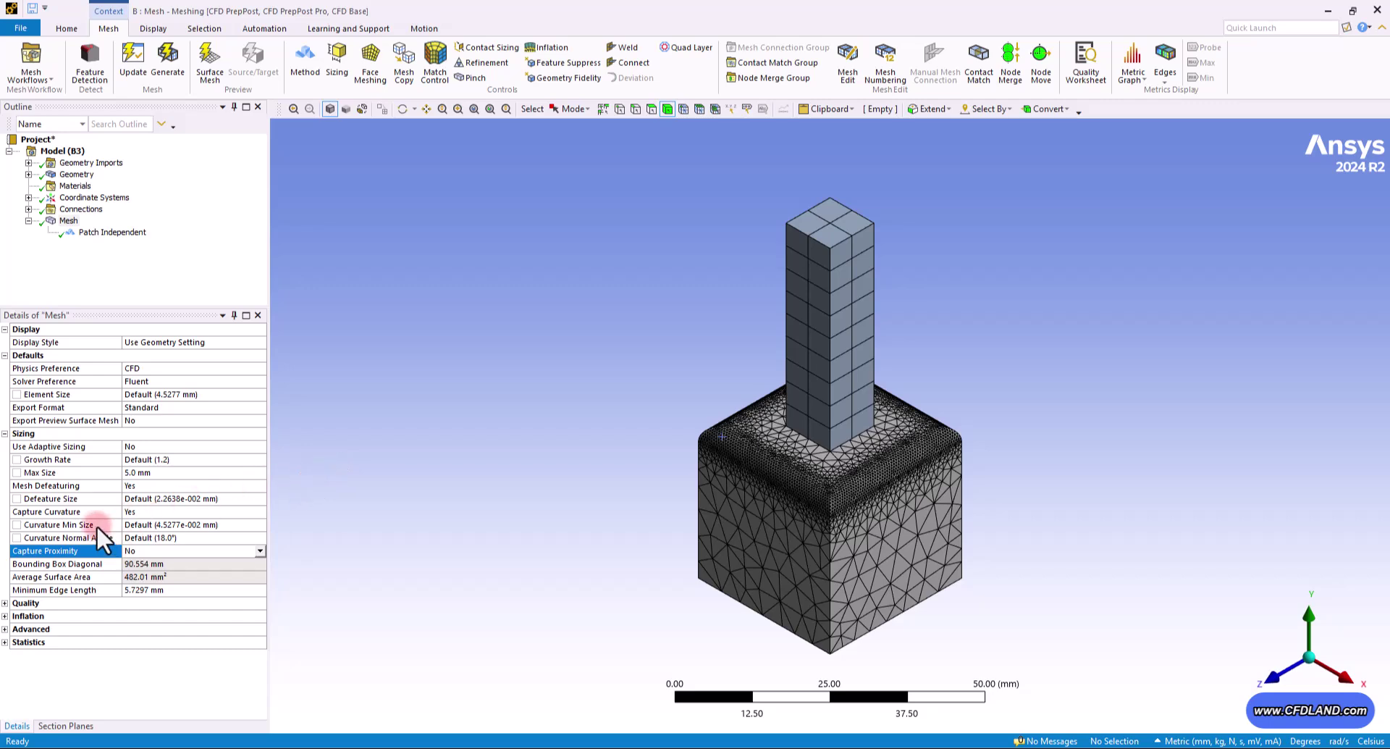
click(347, 504)
Review the Patch Independent method's Mesh Based Defeaturing, then select its Algorithm field.
click(101, 233)
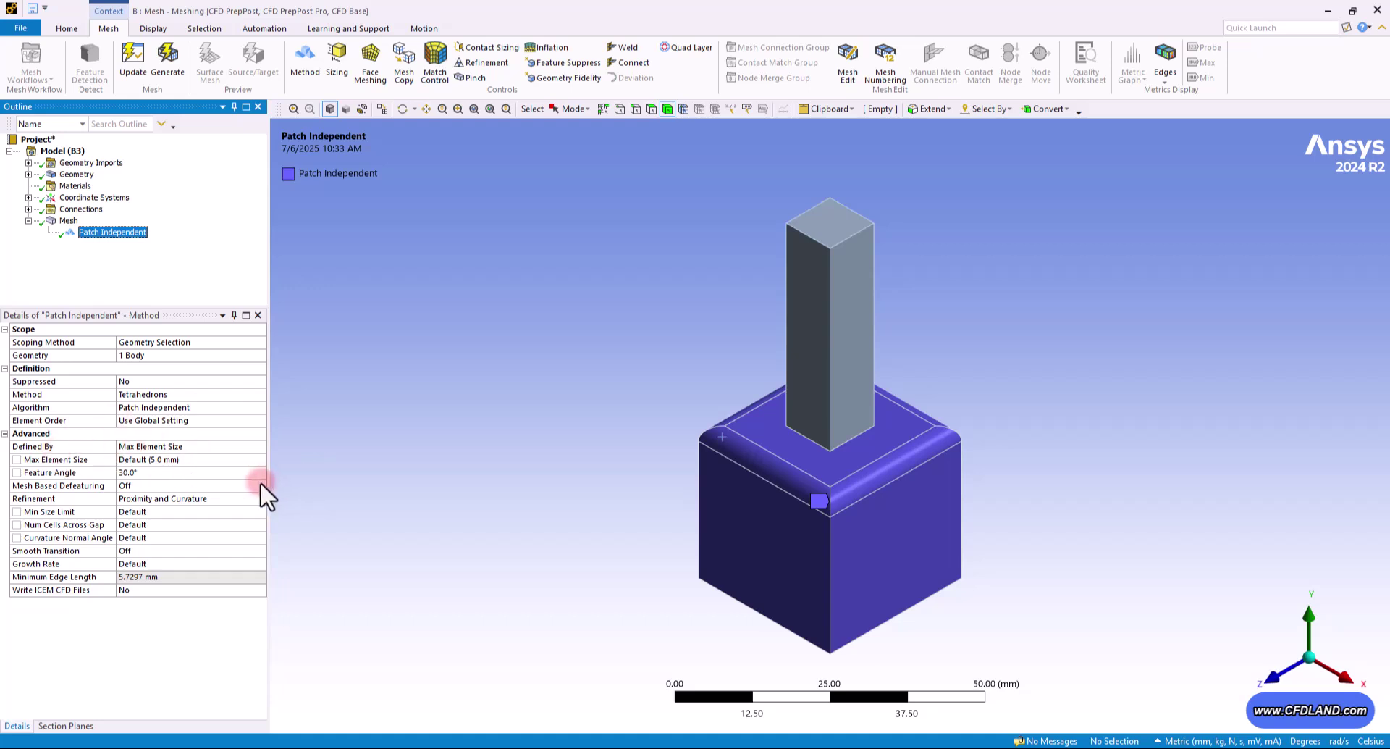
click(81, 485)
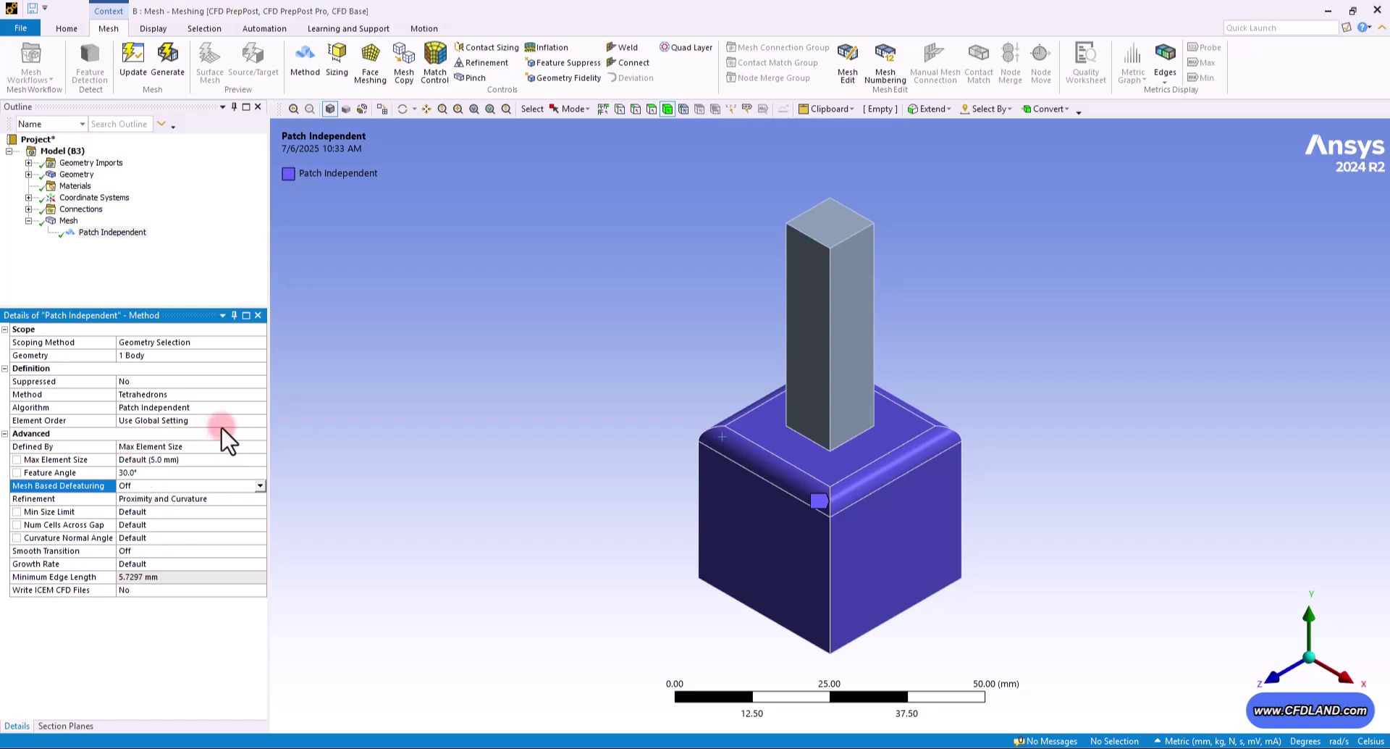
click(242, 407)
Change the block method's Algorithm to Patch Conforming.
click(260, 407)
click(192, 420)
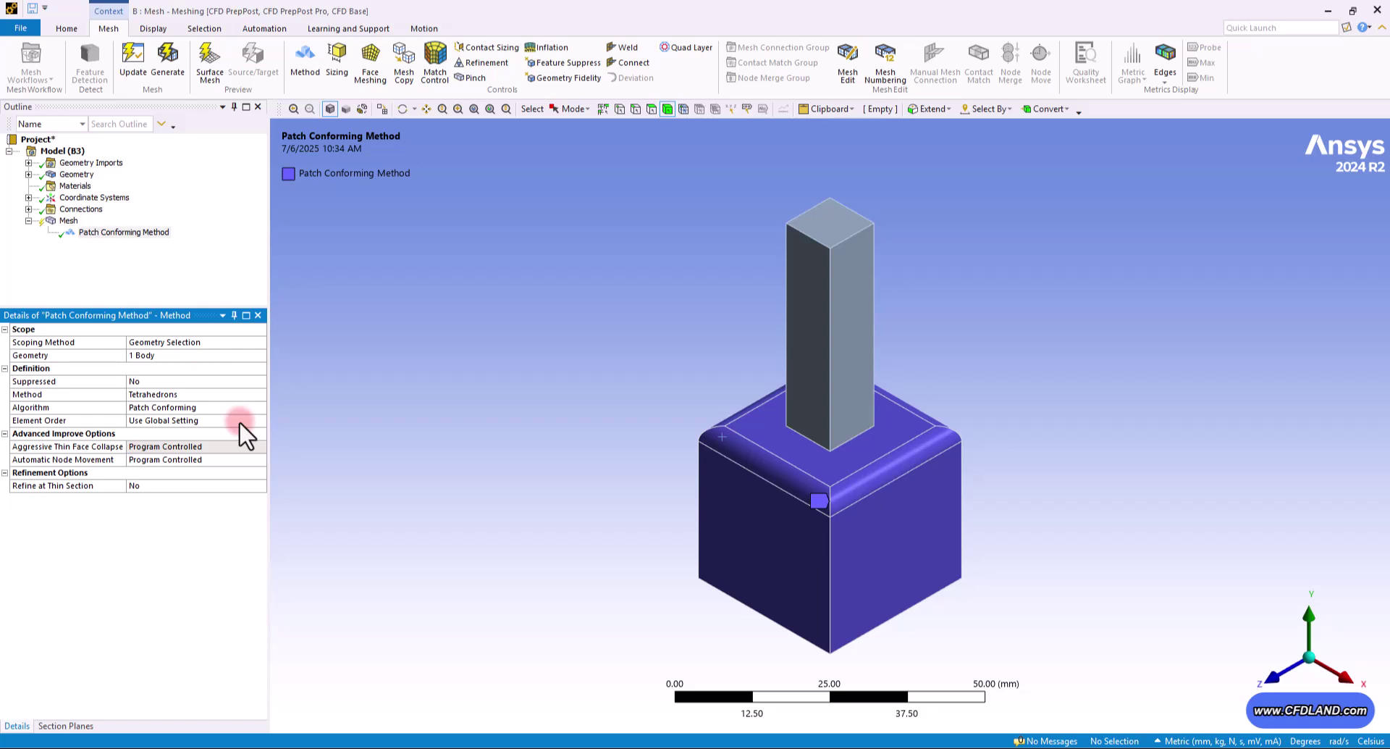
View the current mesh, then show the Patch Conforming method's Element Order choices.
click(170, 422)
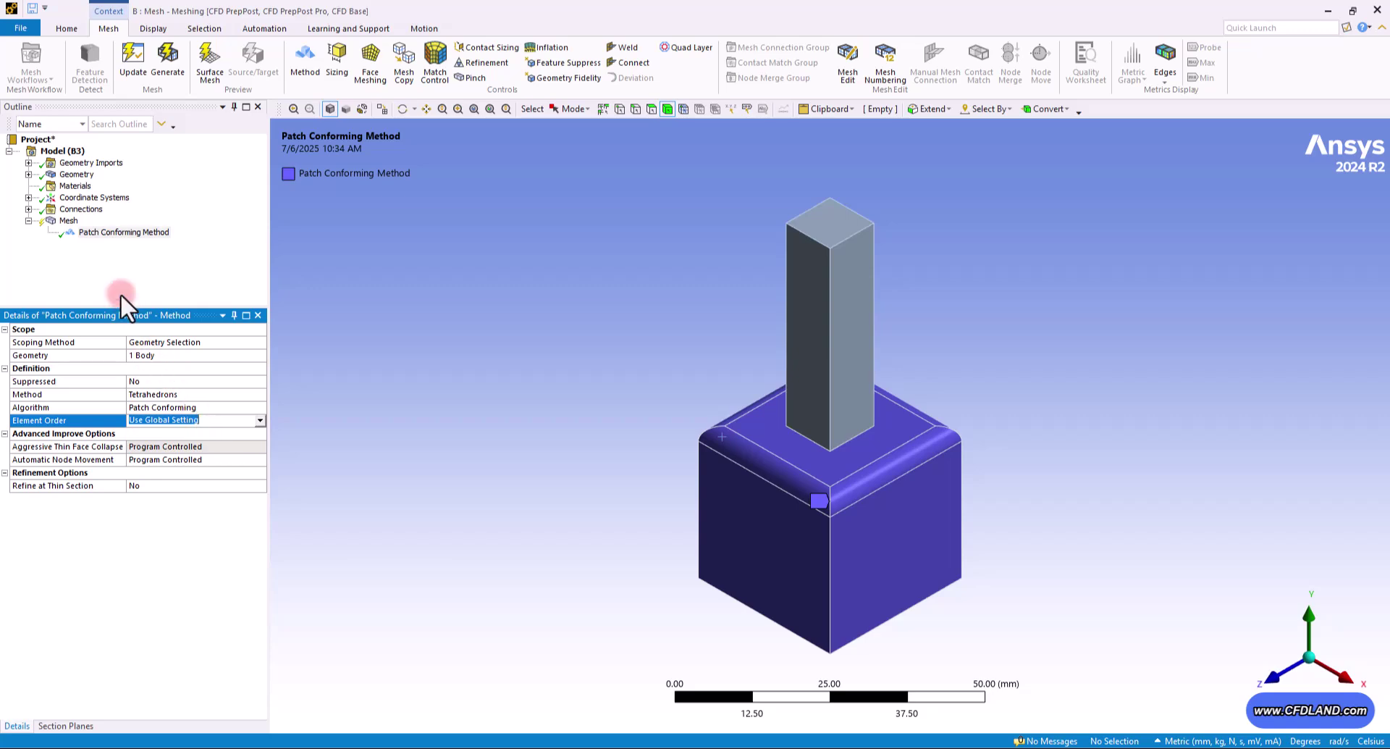
click(69, 220)
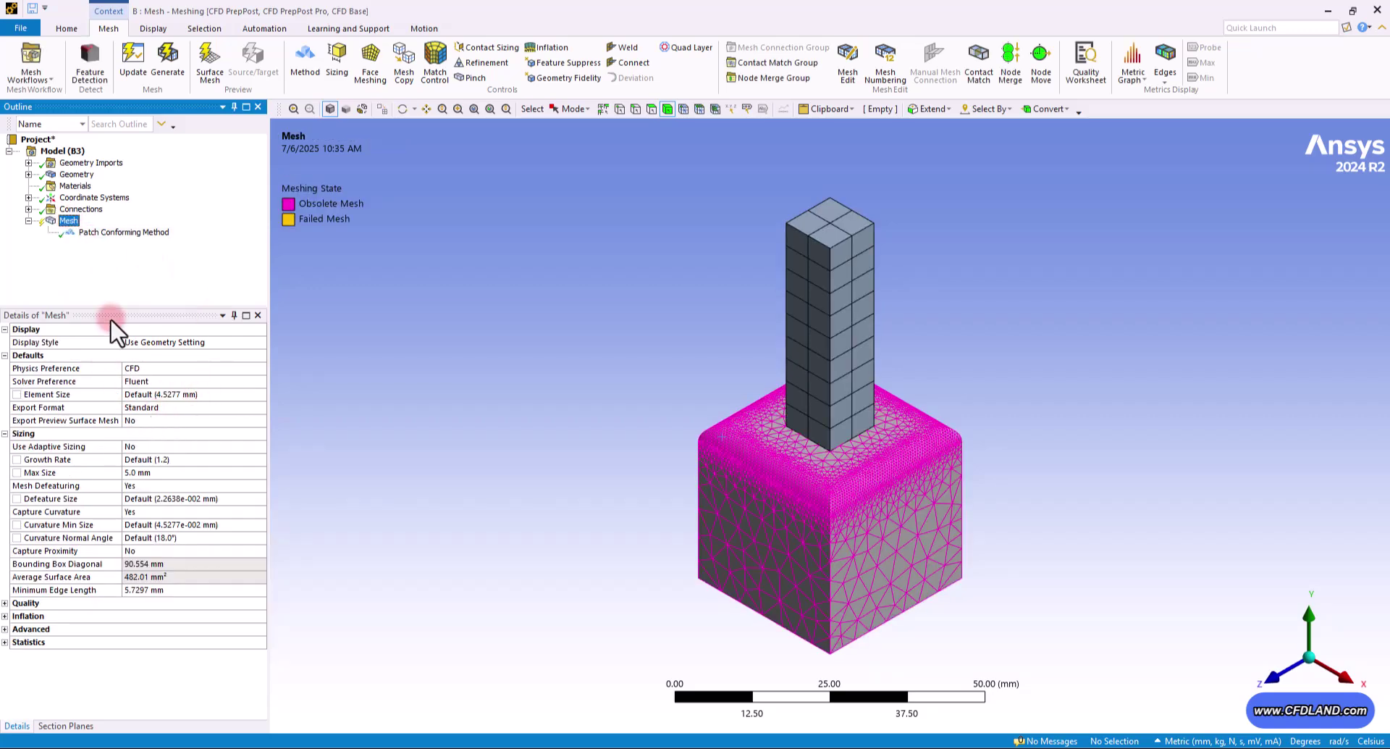
click(124, 233)
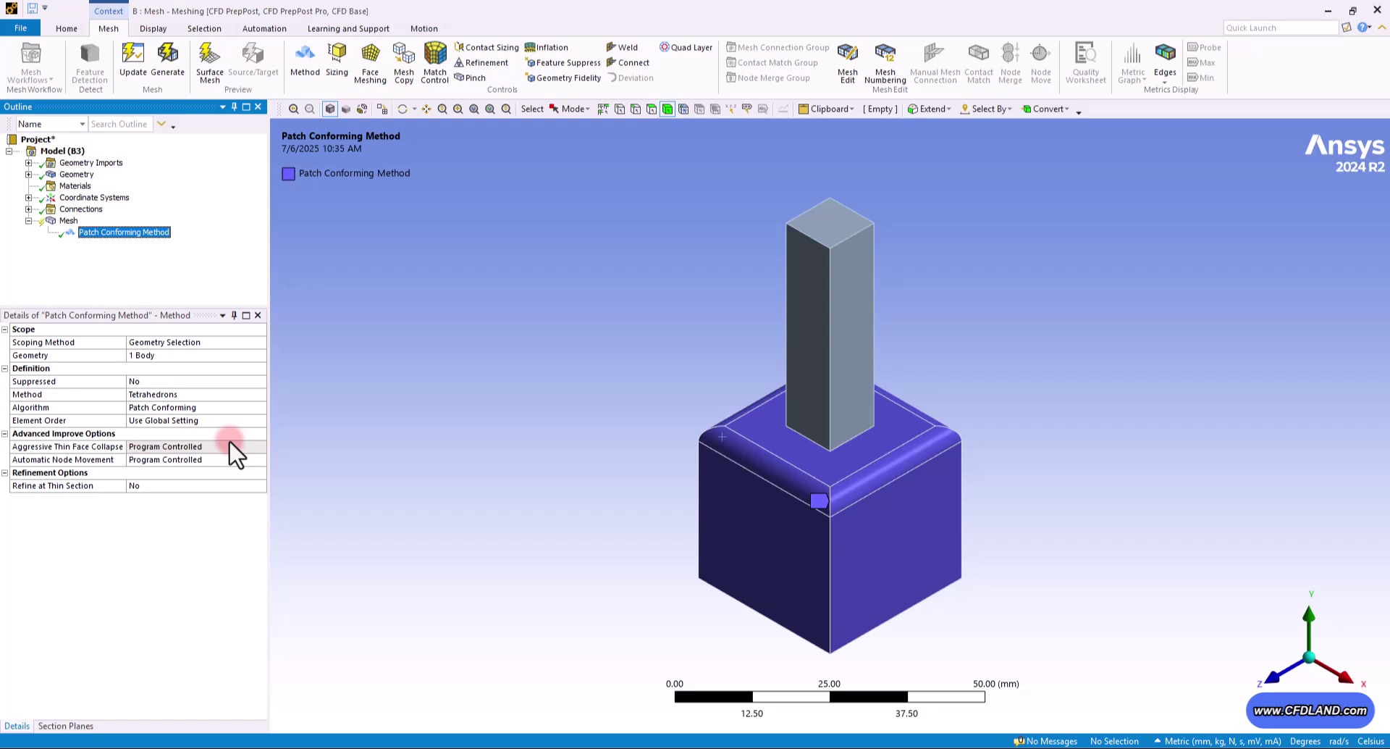
click(237, 421)
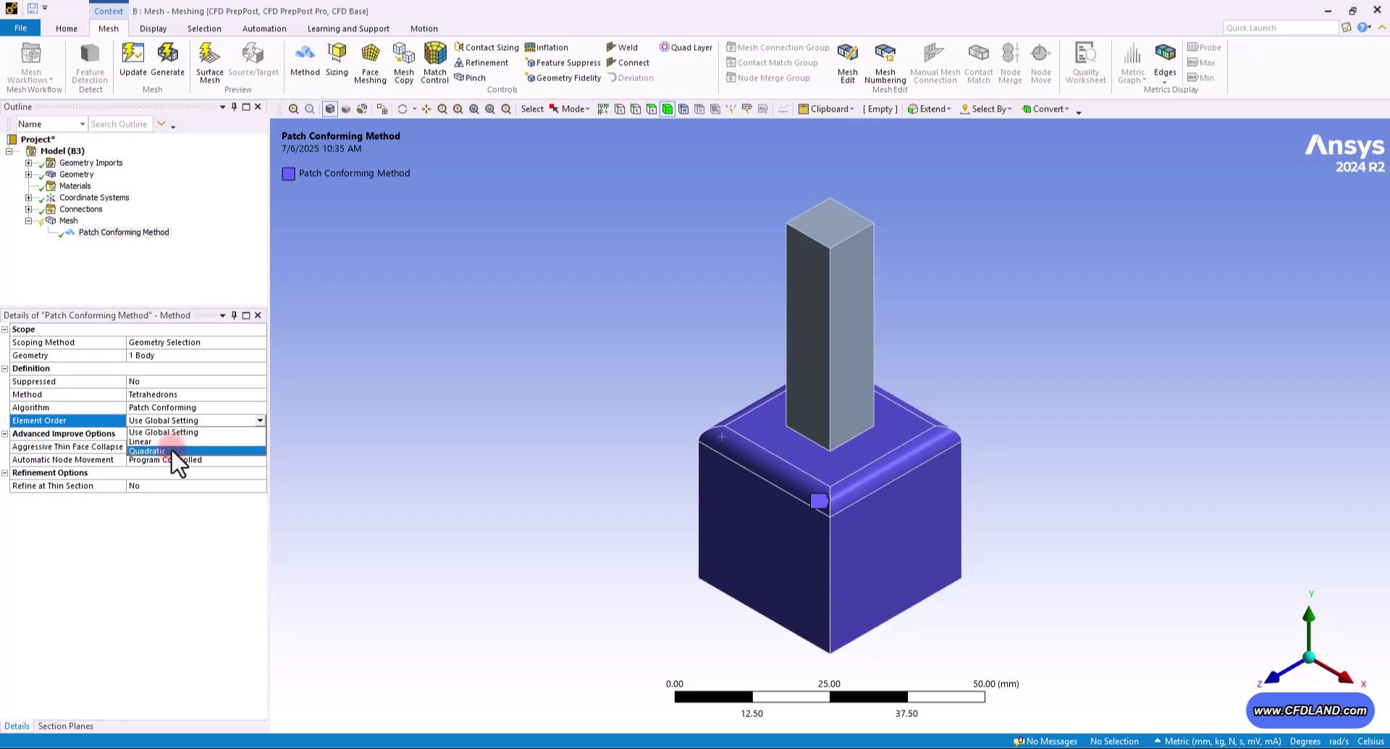
Keep the block method's element order at Use Global Setting.
click(150, 432)
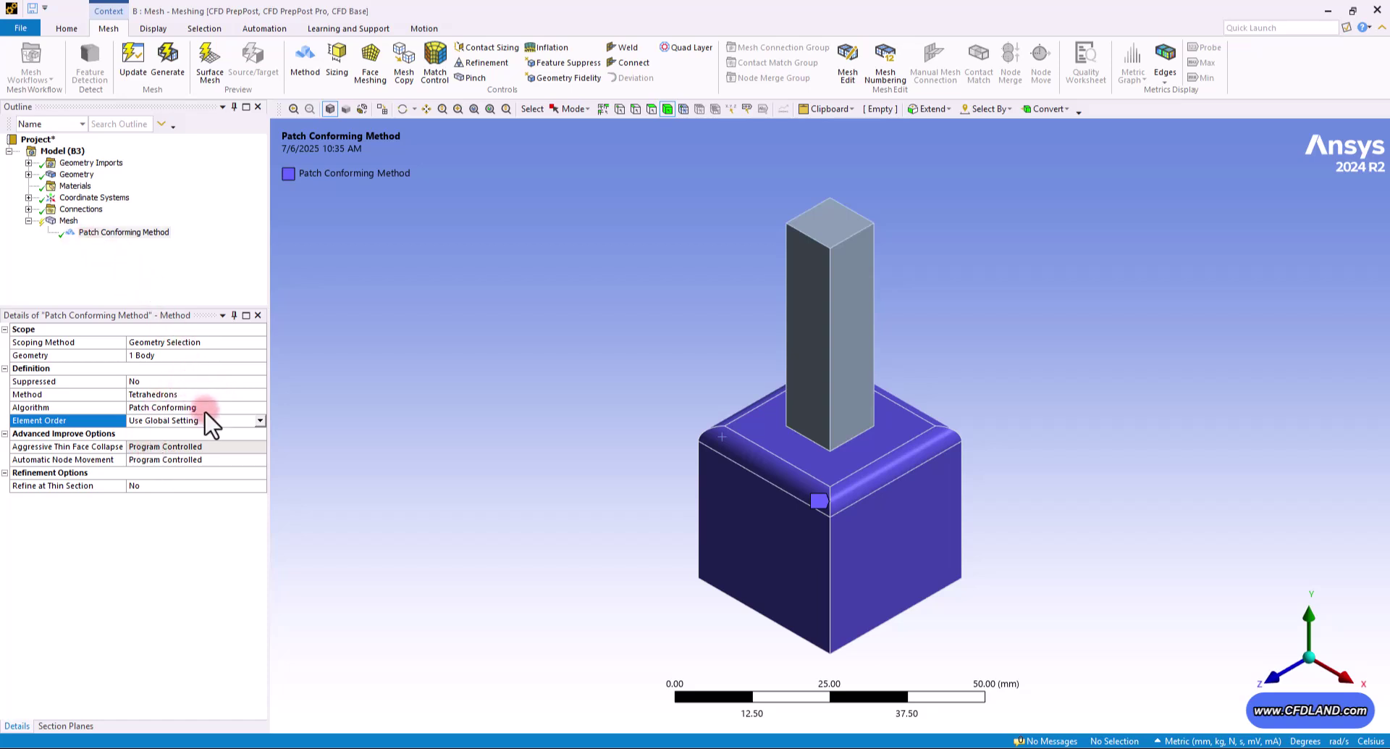
click(78, 447)
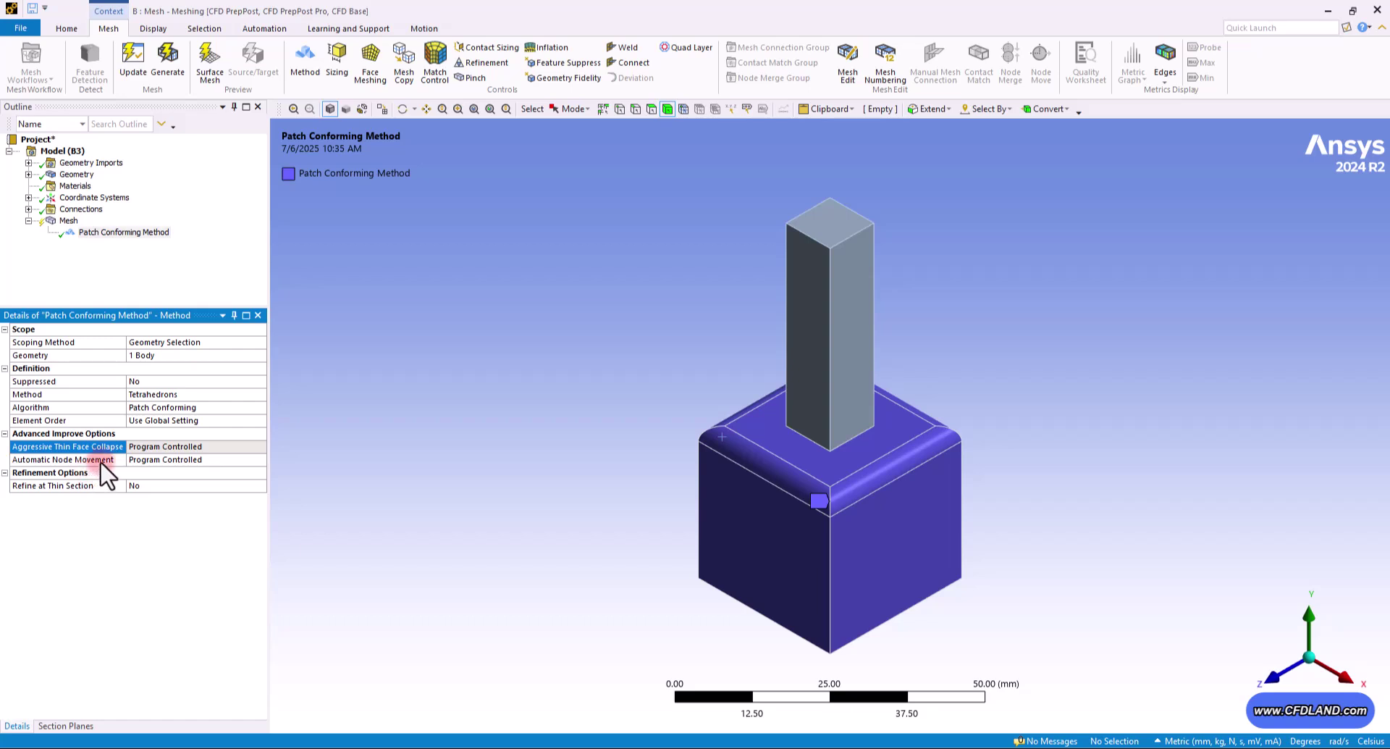
click(173, 447)
click(94, 461)
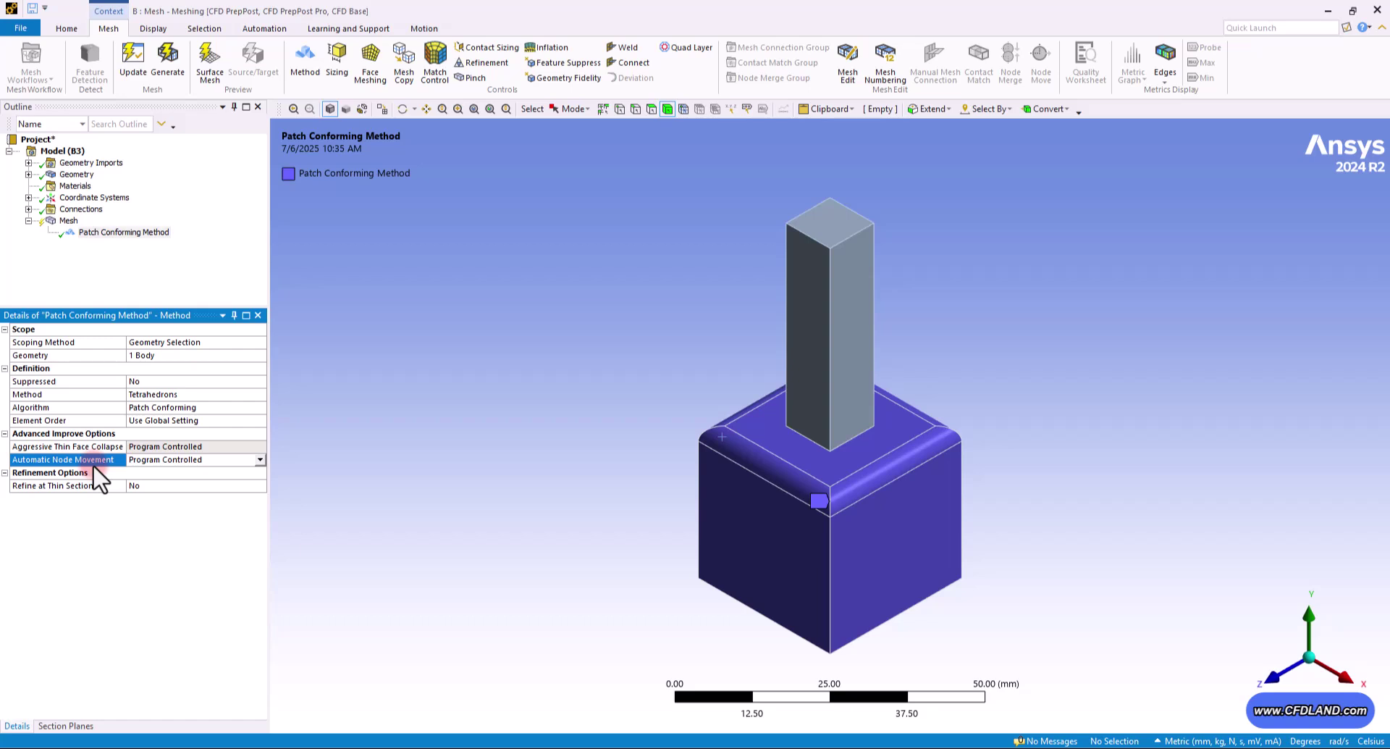
click(259, 459)
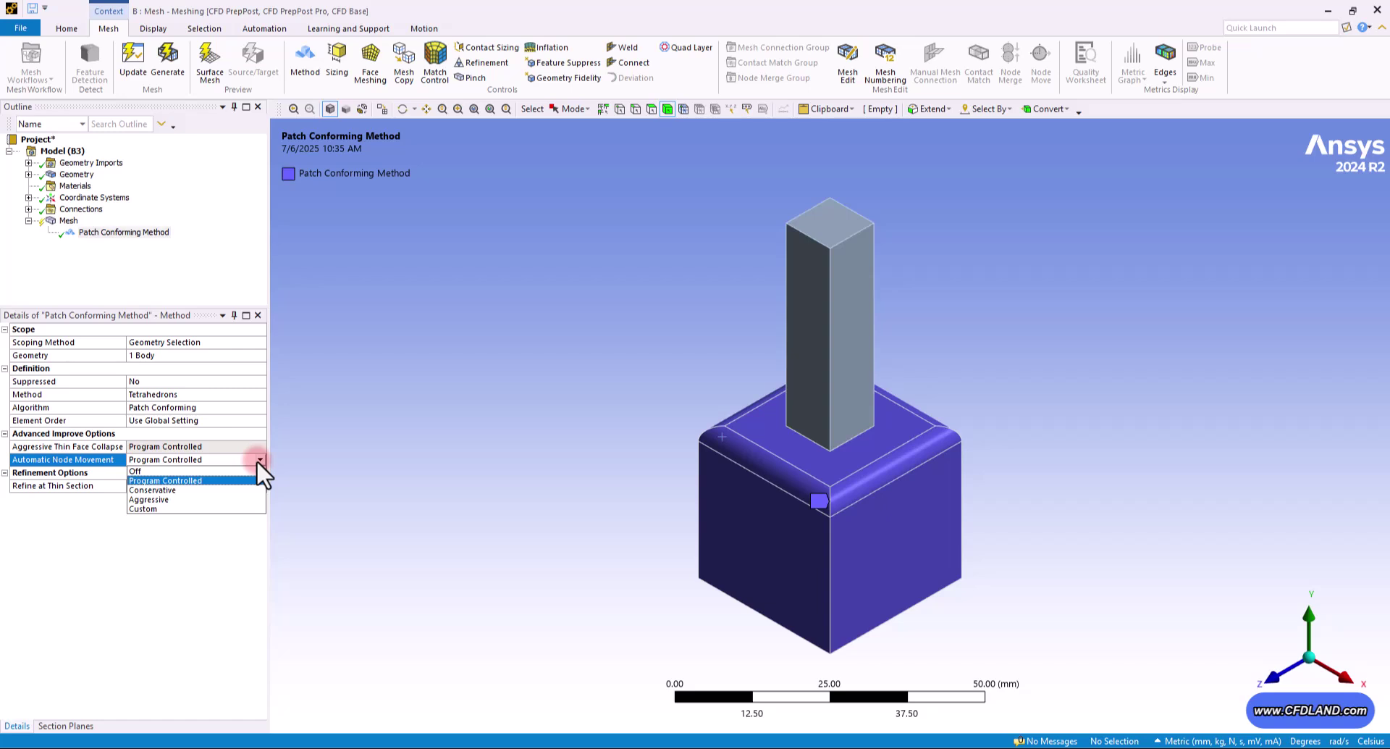
click(171, 481)
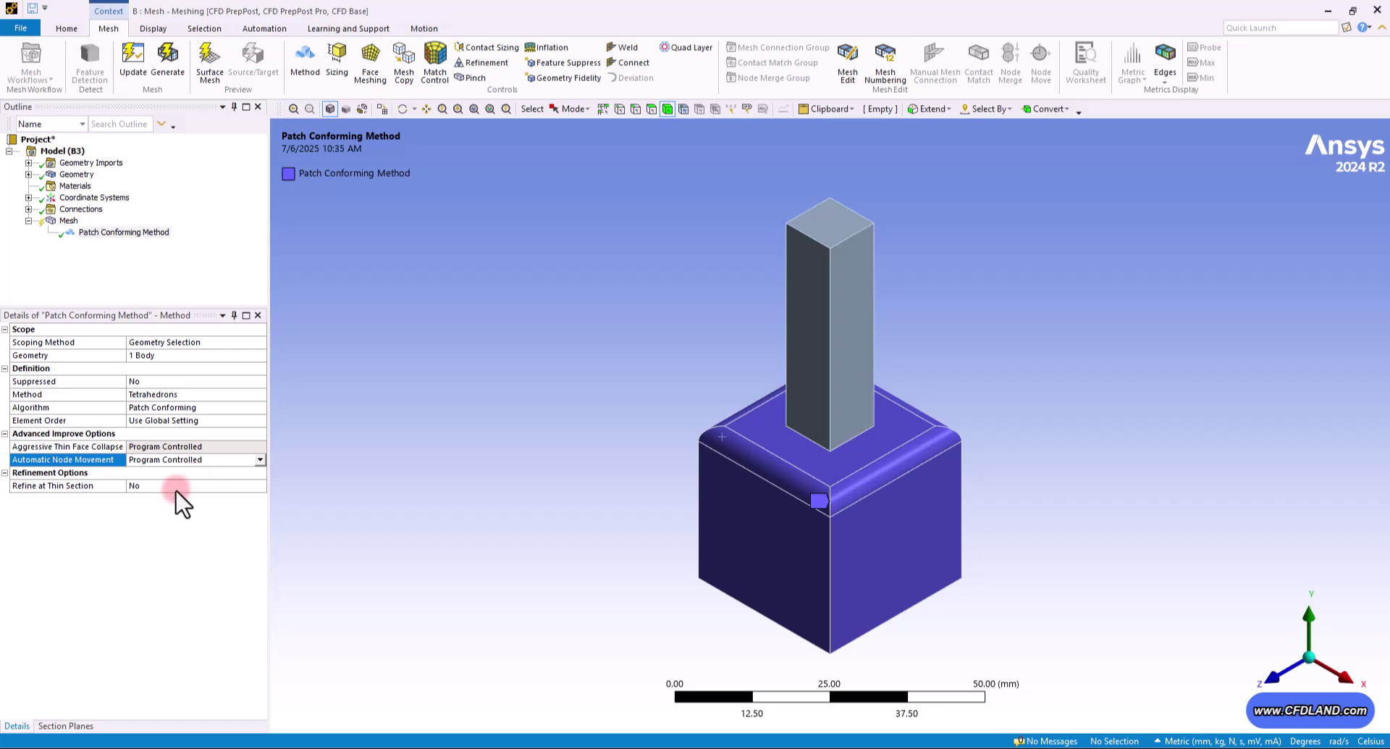
click(66, 485)
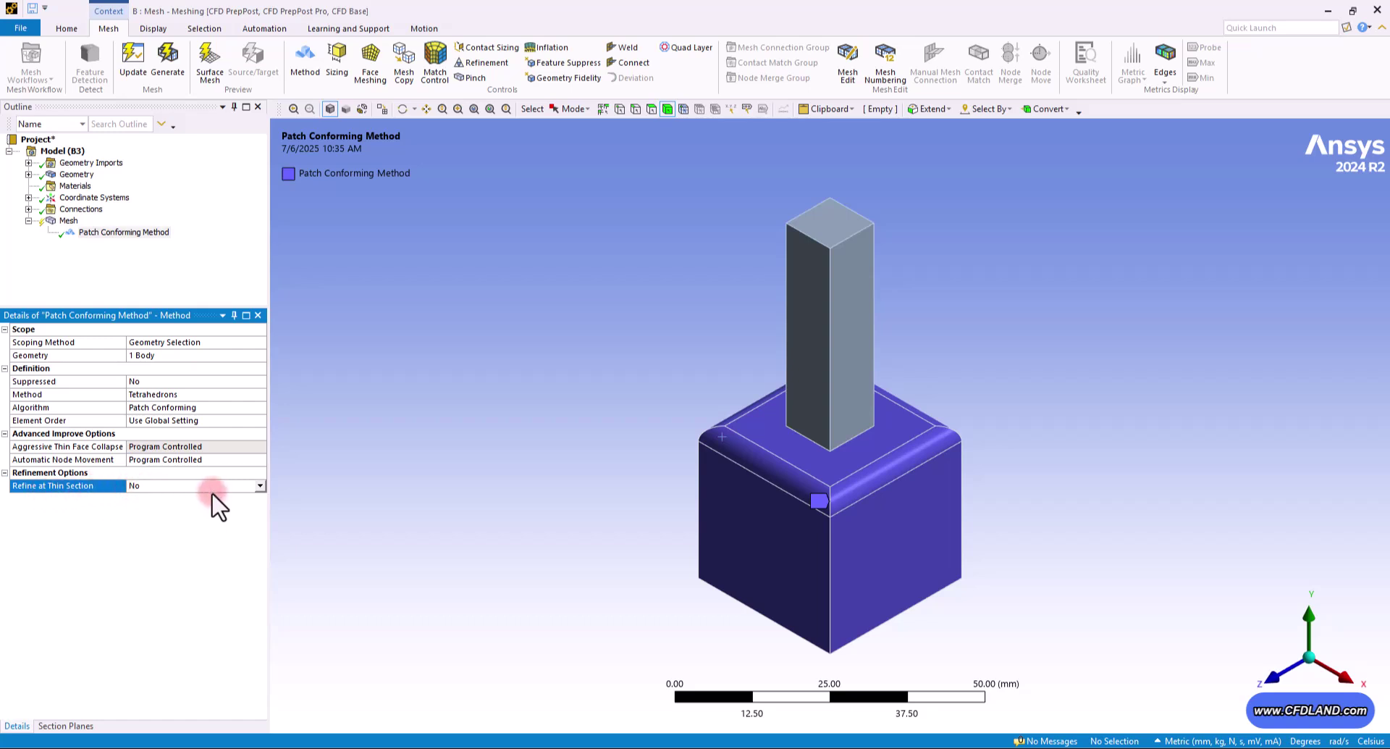
click(260, 484)
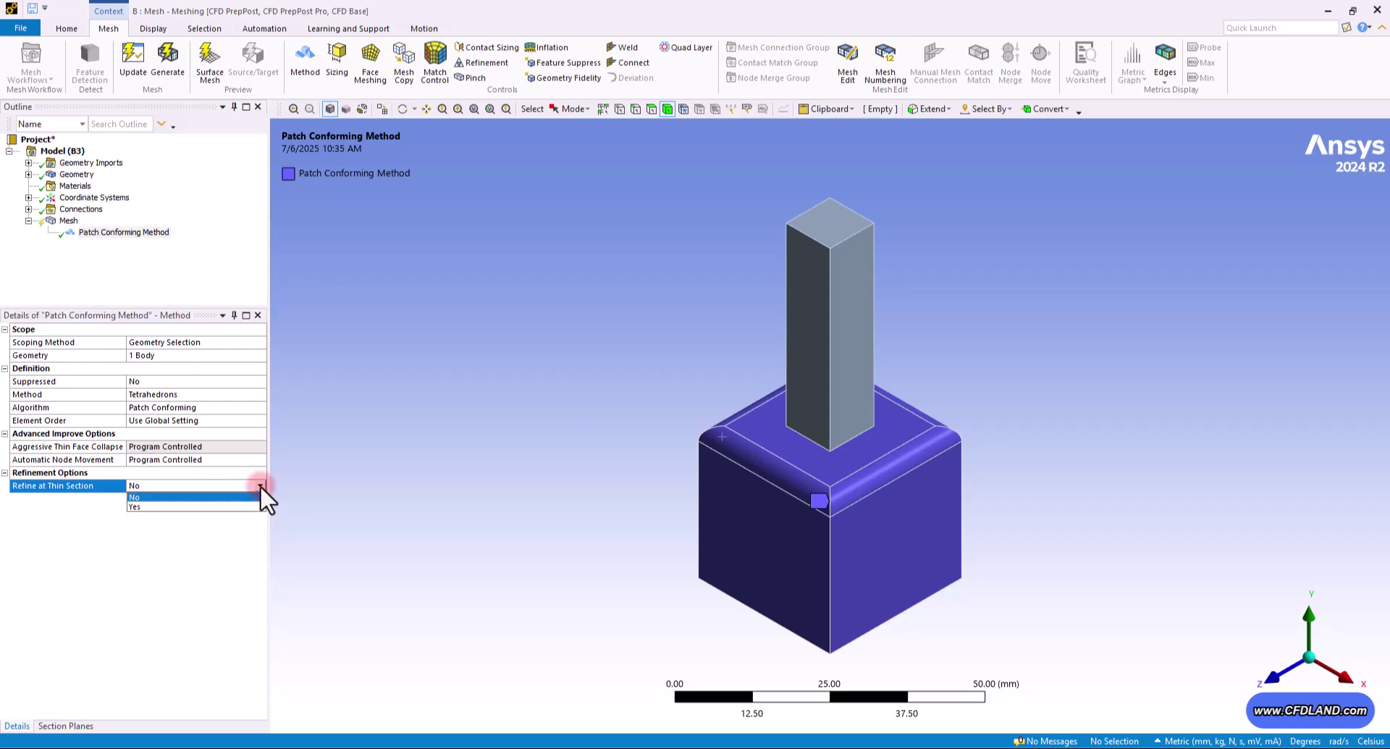
click(142, 506)
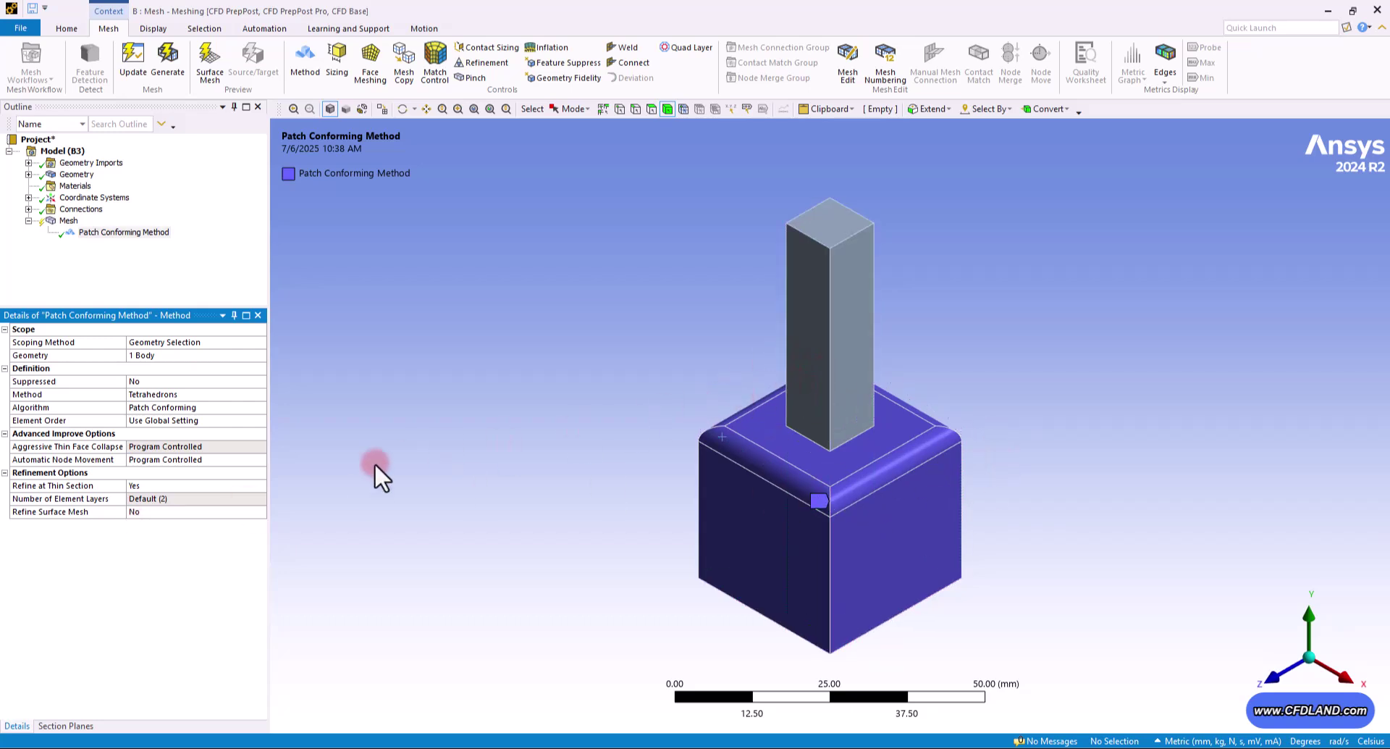
click(261, 484)
click(261, 485)
click(173, 498)
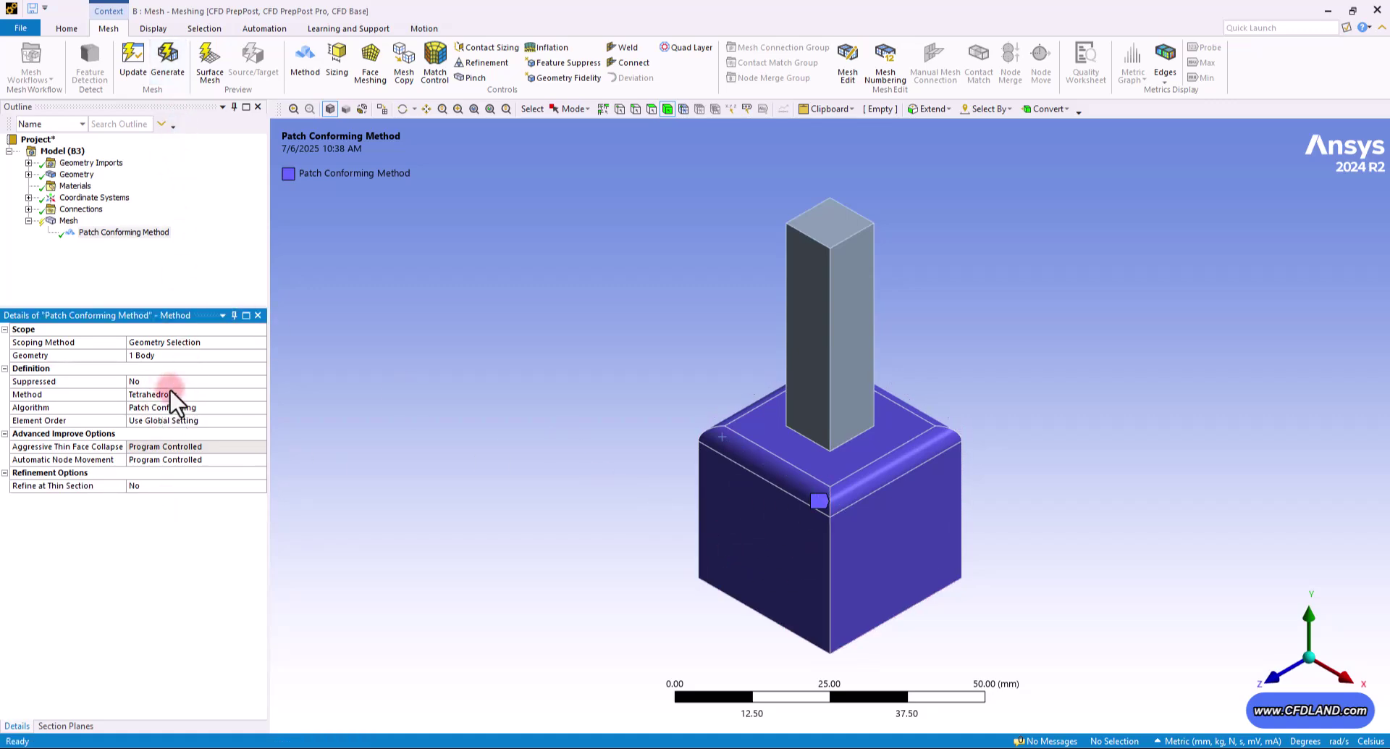
Generate the mesh, giving hex cells on the bar and patch-conforming tetrahedra on the cube.
click(167, 62)
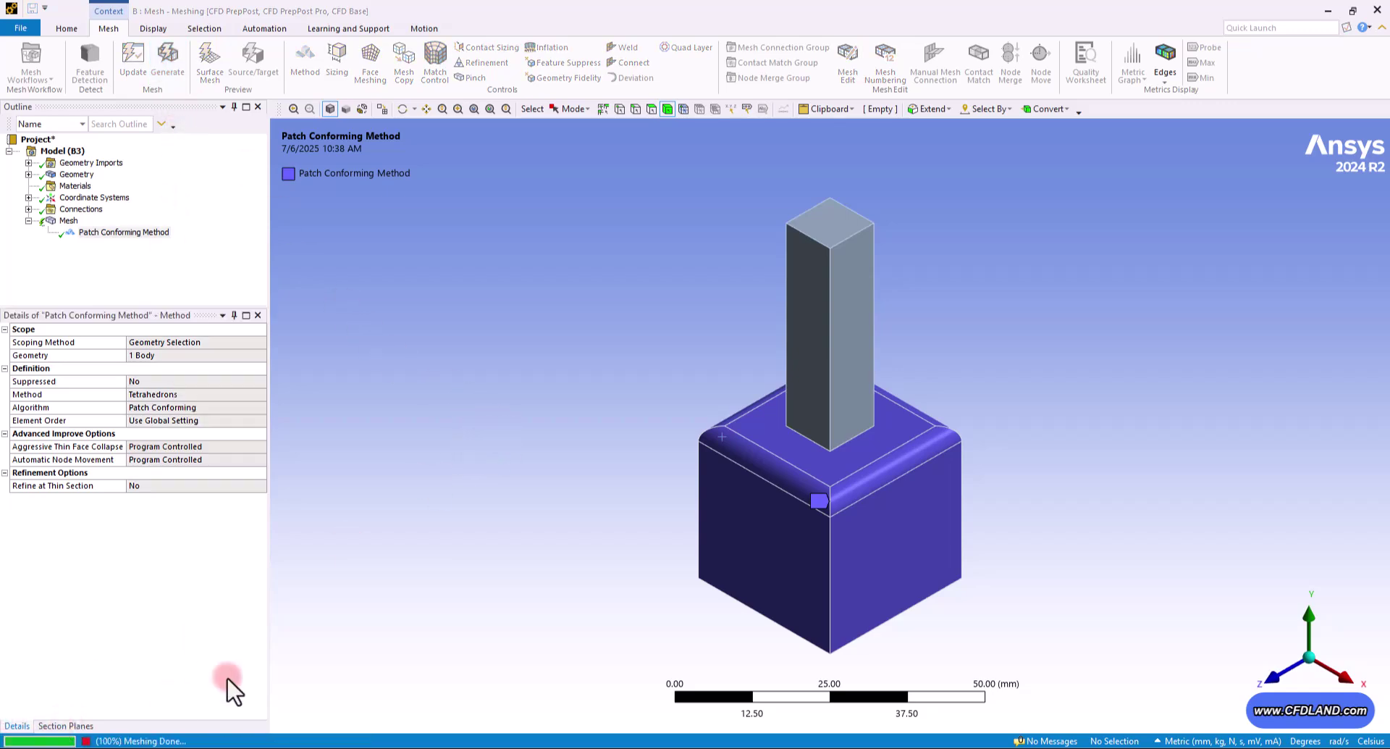
click(69, 220)
click(1068, 508)
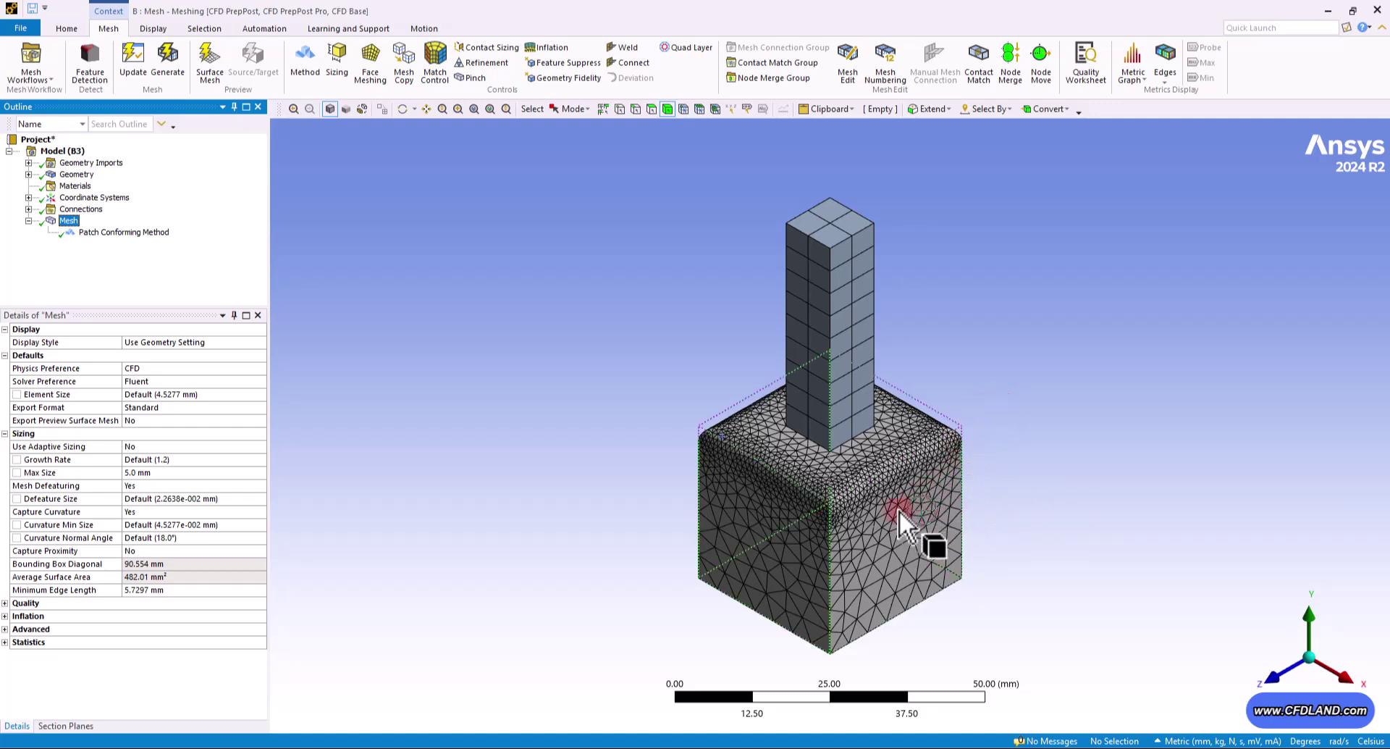
click(1079, 517)
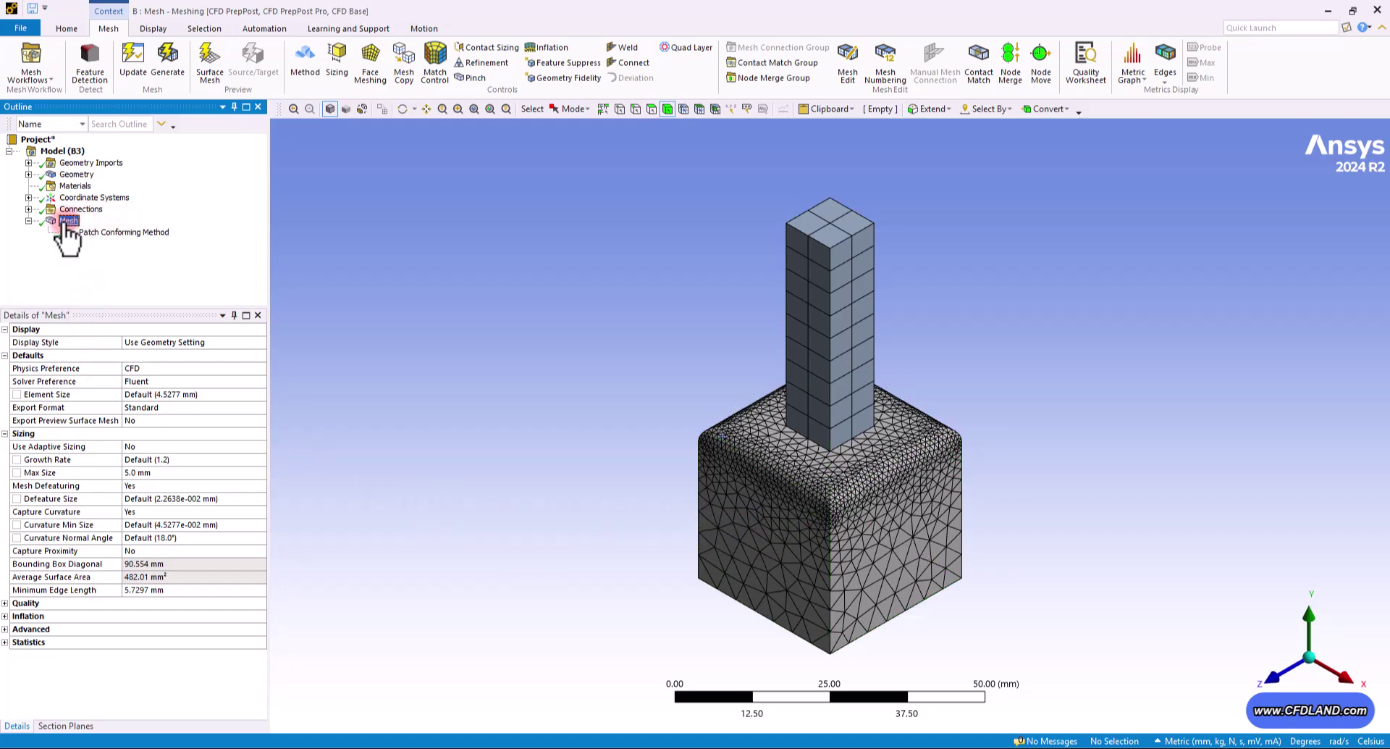
Set the global element size to 2 mm, regenerate, and check the 8149 nodes and 32885 elements.
click(177, 395)
text(2)
key(Return)
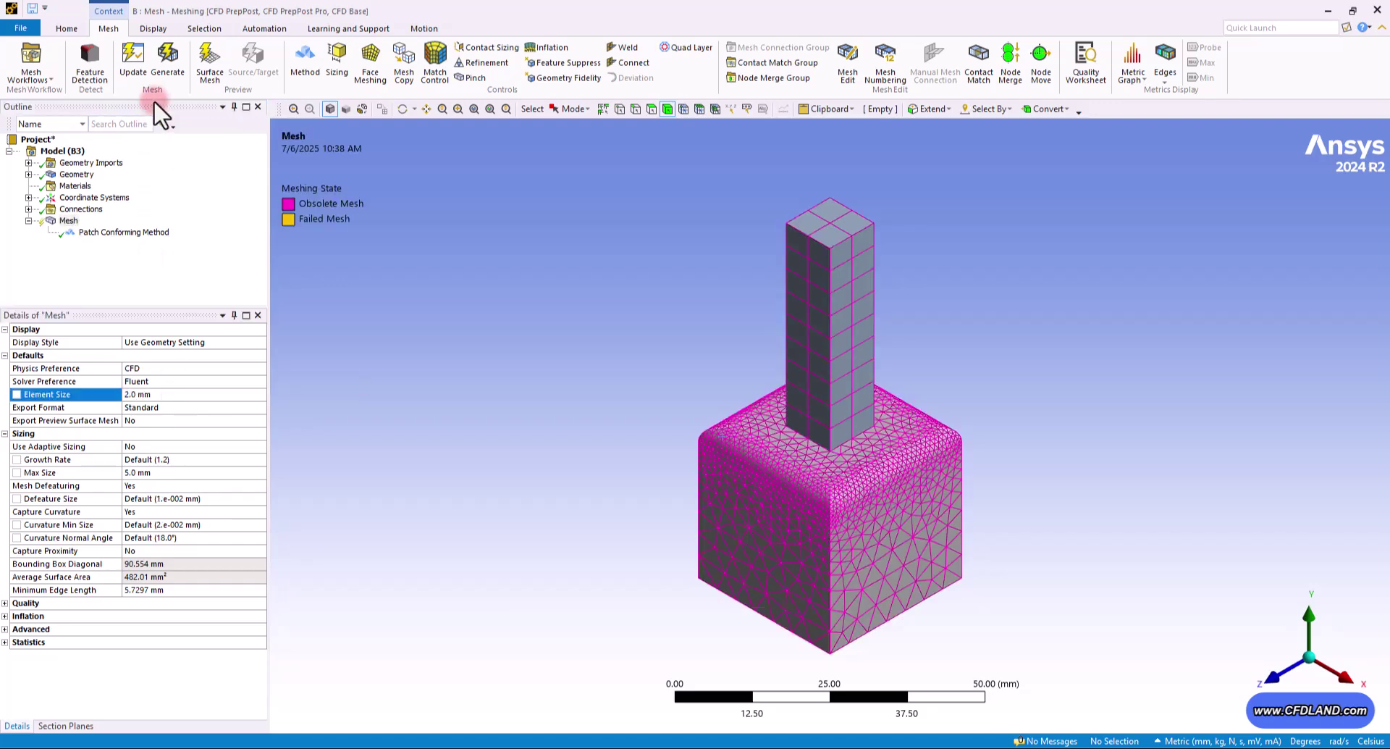
click(168, 61)
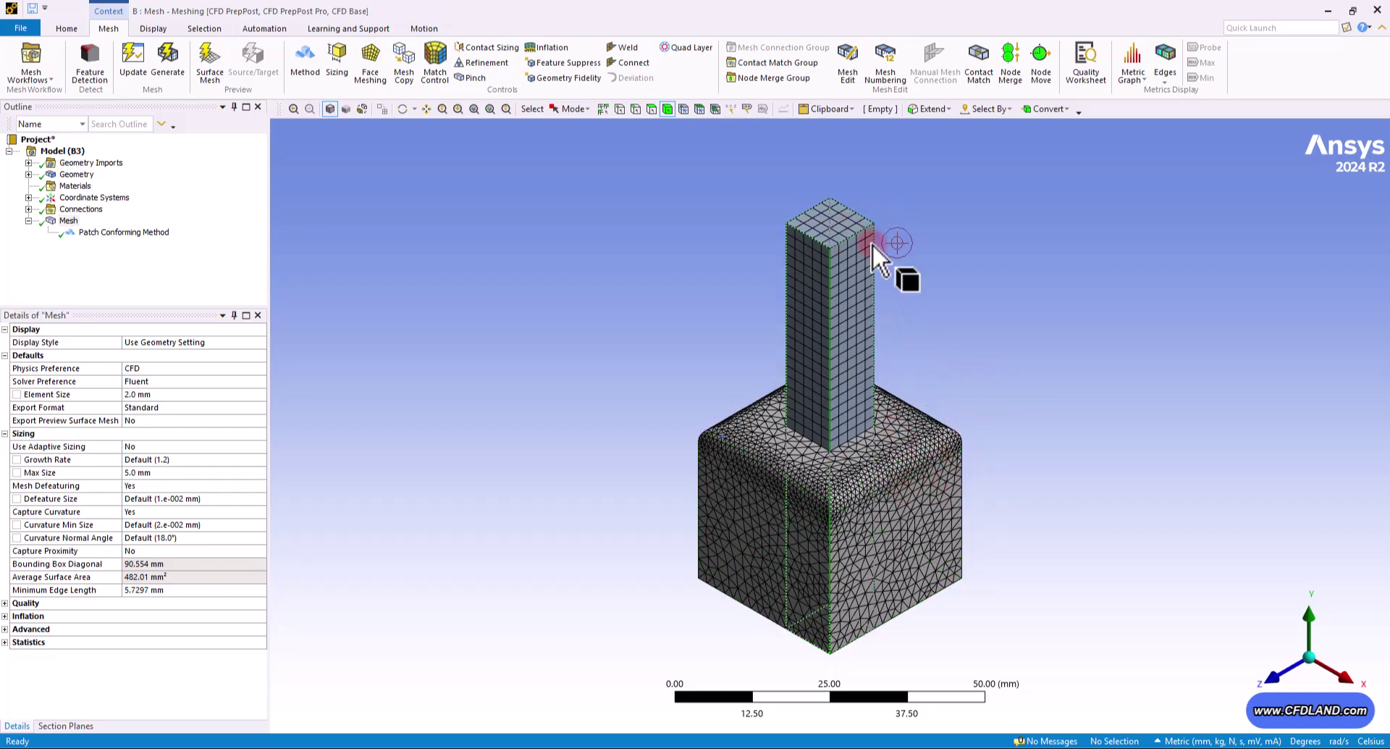
click(5, 642)
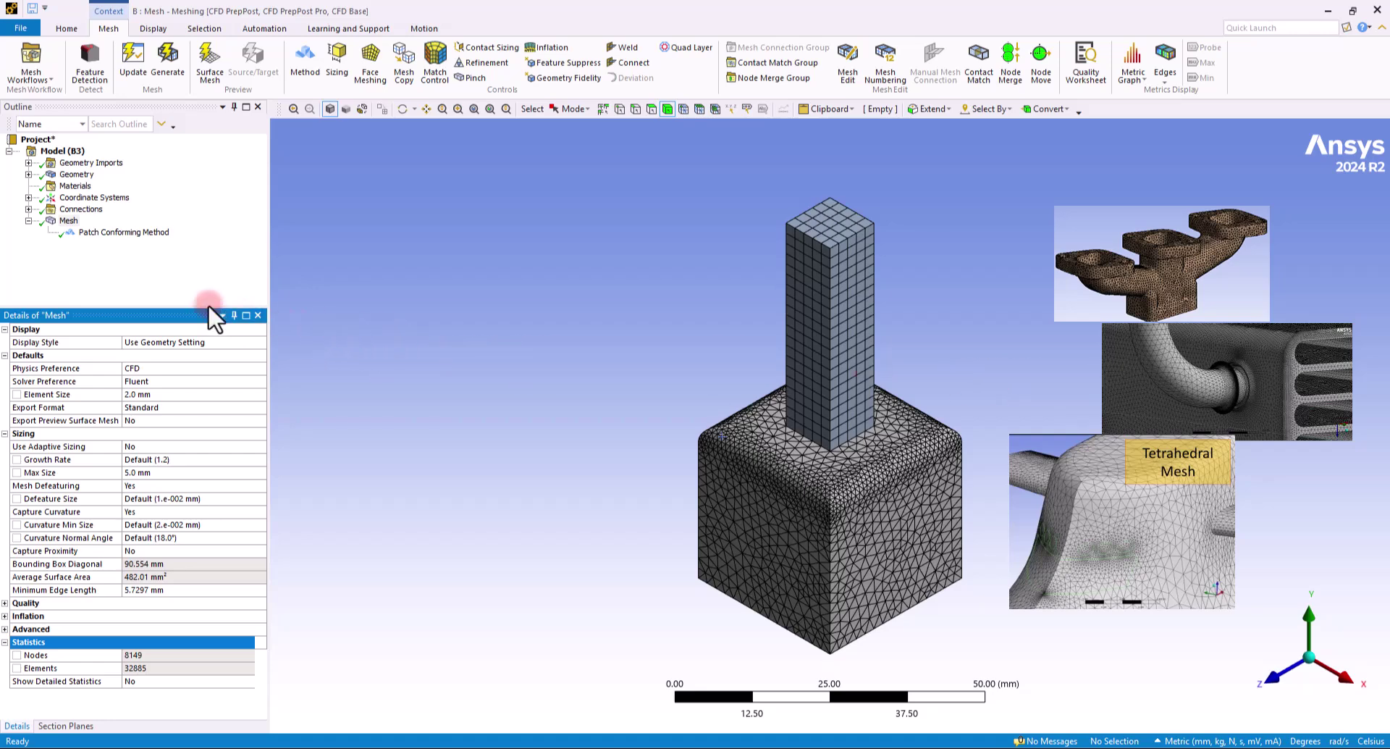
click(123, 232)
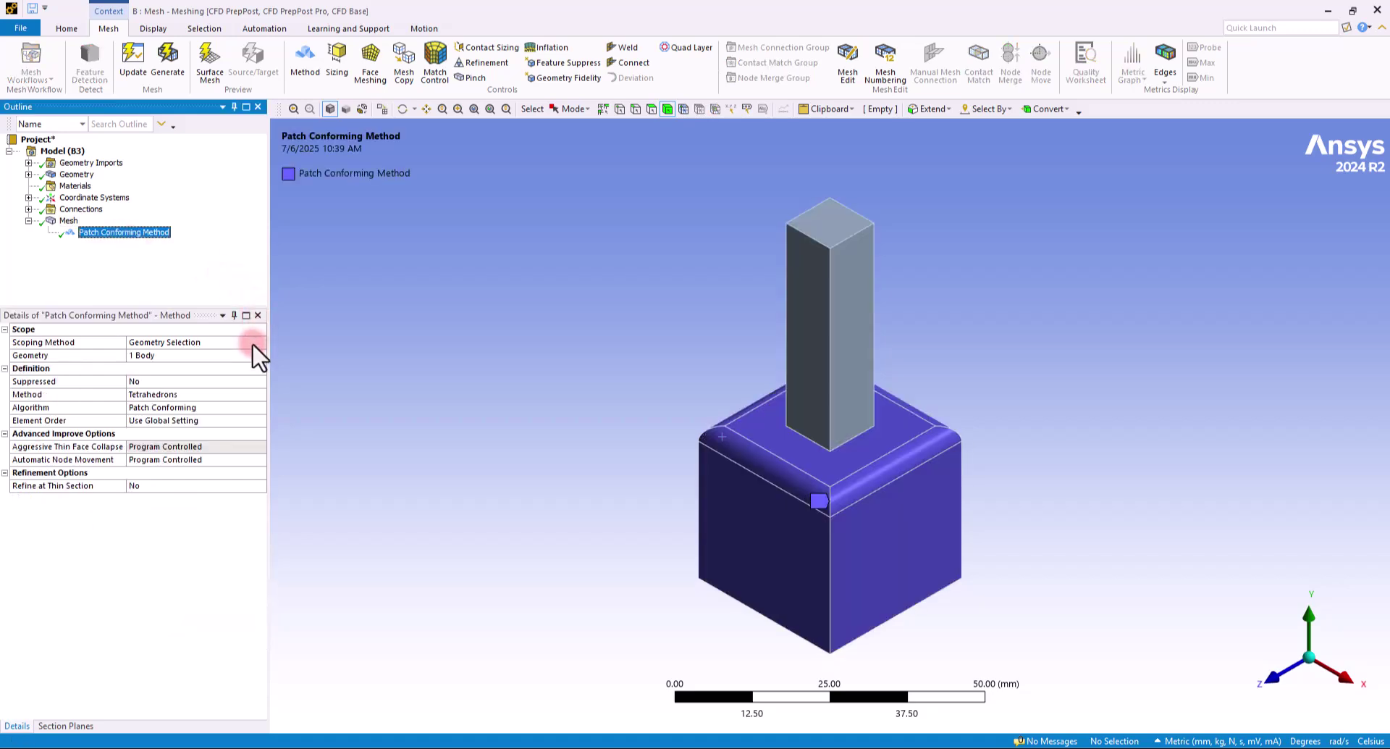
click(261, 394)
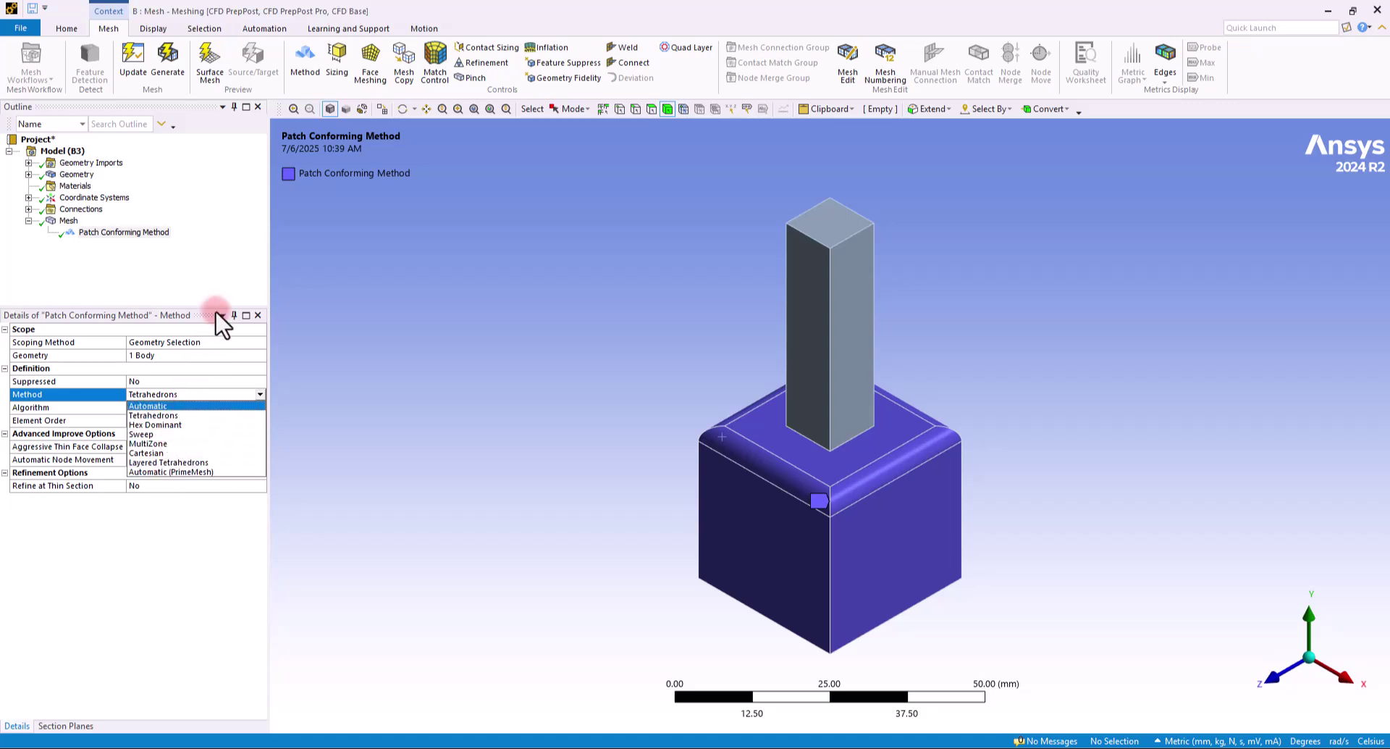
click(177, 276)
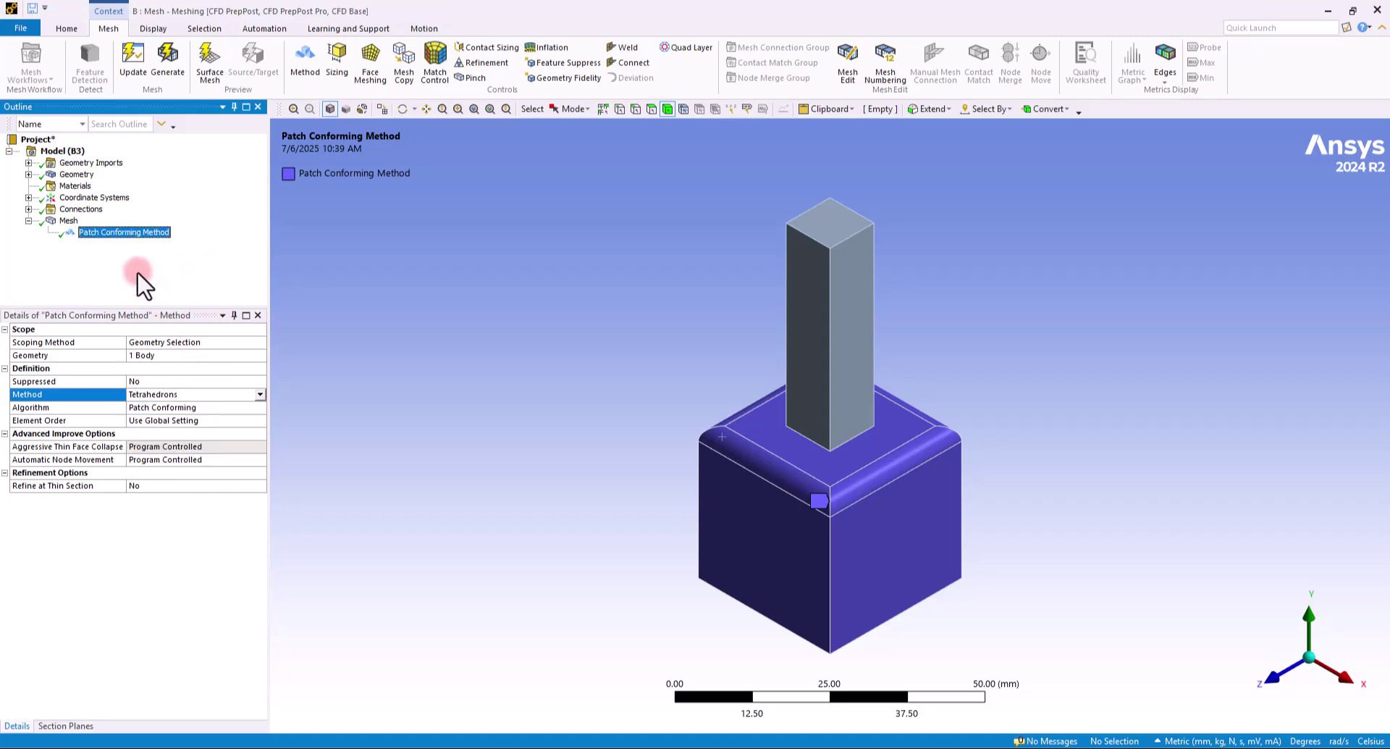